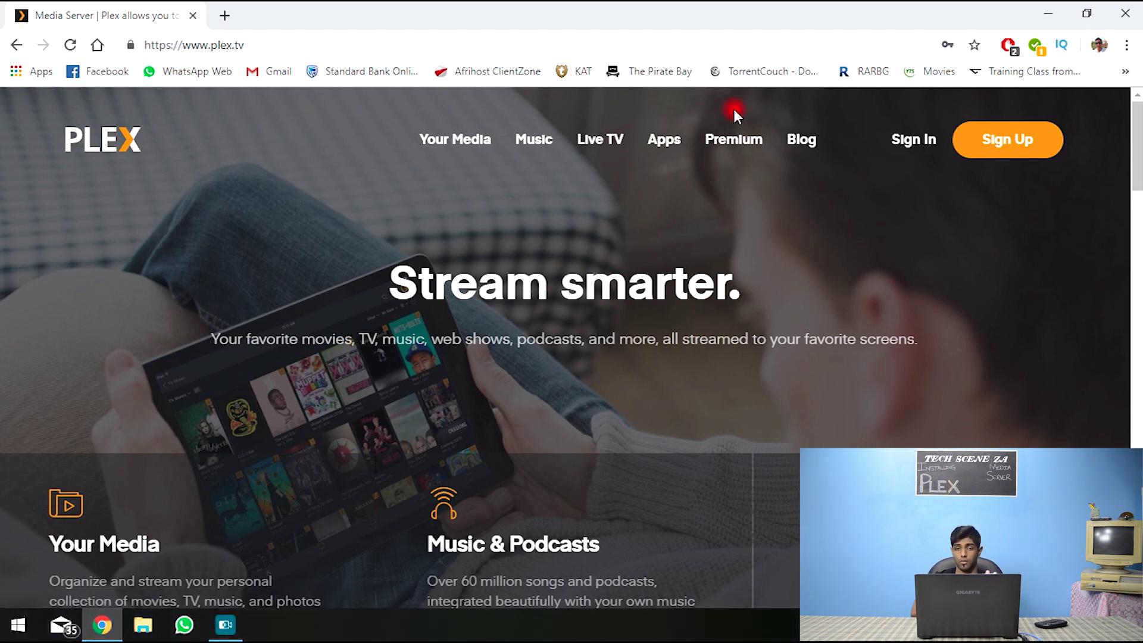
# - Browse the Apps & Devices Players list, from mobile and computer apps to Apple TV, TiVo and Oculus Go
pyautogui.click(658, 145)
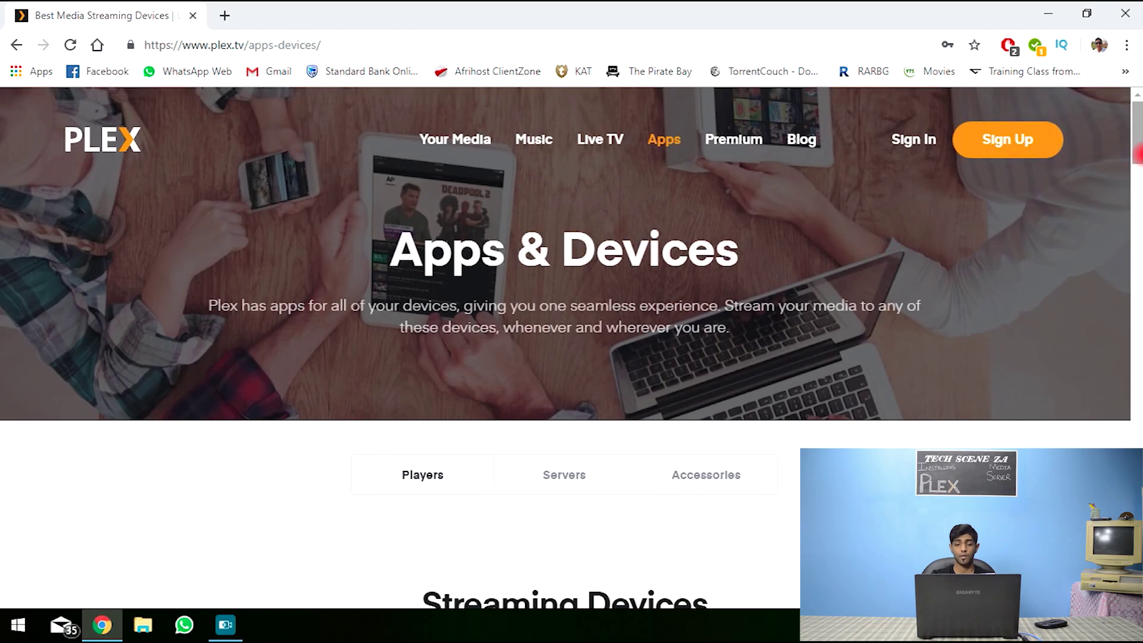
pyautogui.moveTo(1138, 173); pyautogui.dragTo(1138, 329)
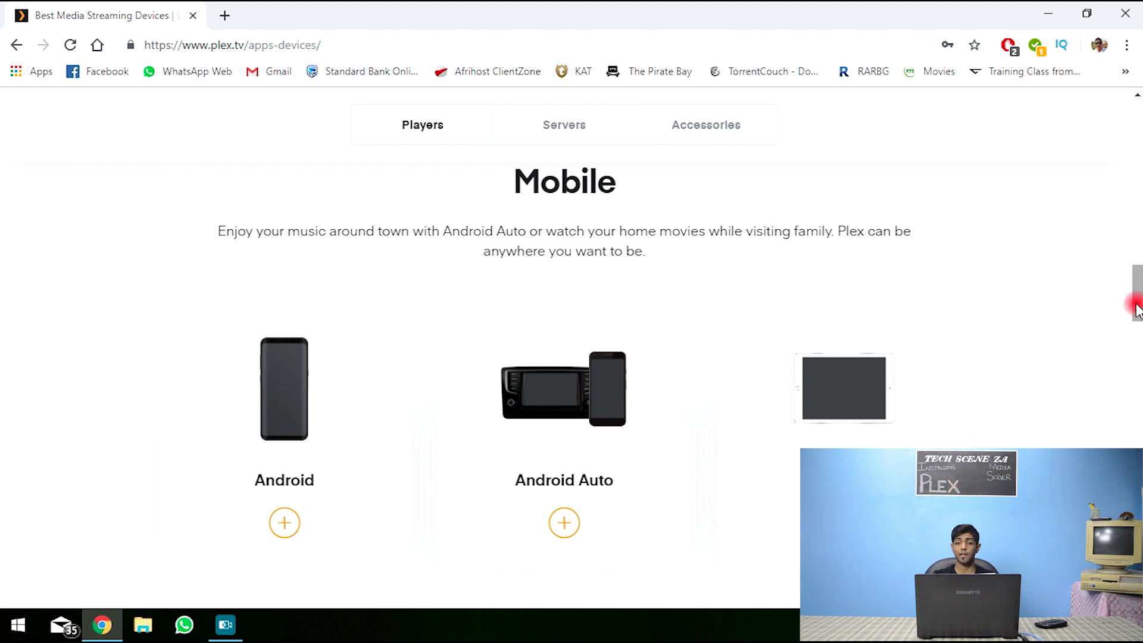
pyautogui.scroll(-4, 1131, 321)
pyautogui.scroll(-3, 1129, 339)
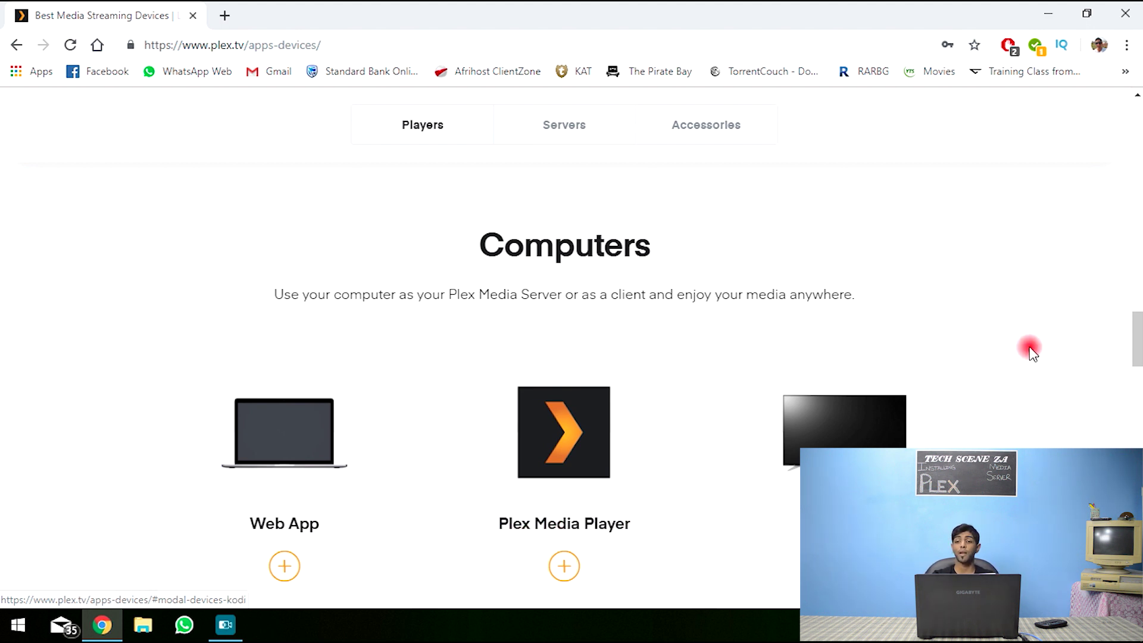
pyautogui.scroll(-1, 1137, 344)
pyautogui.moveTo(1138, 344); pyautogui.dragTo(1139, 400)
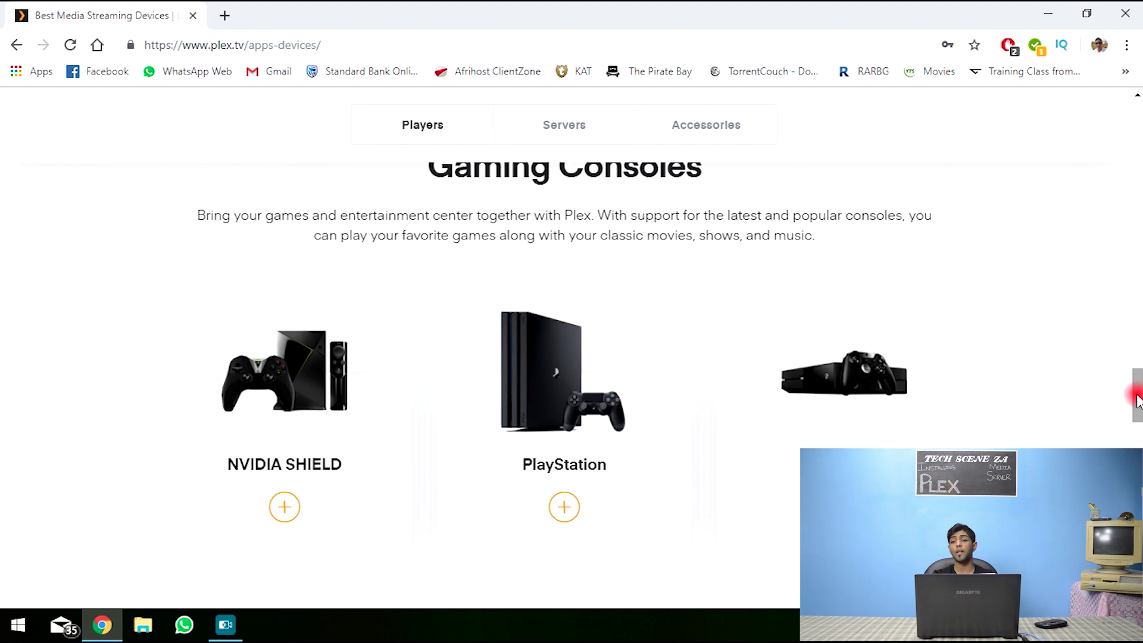
pyautogui.moveTo(1138, 400); pyautogui.dragTo(1138, 448)
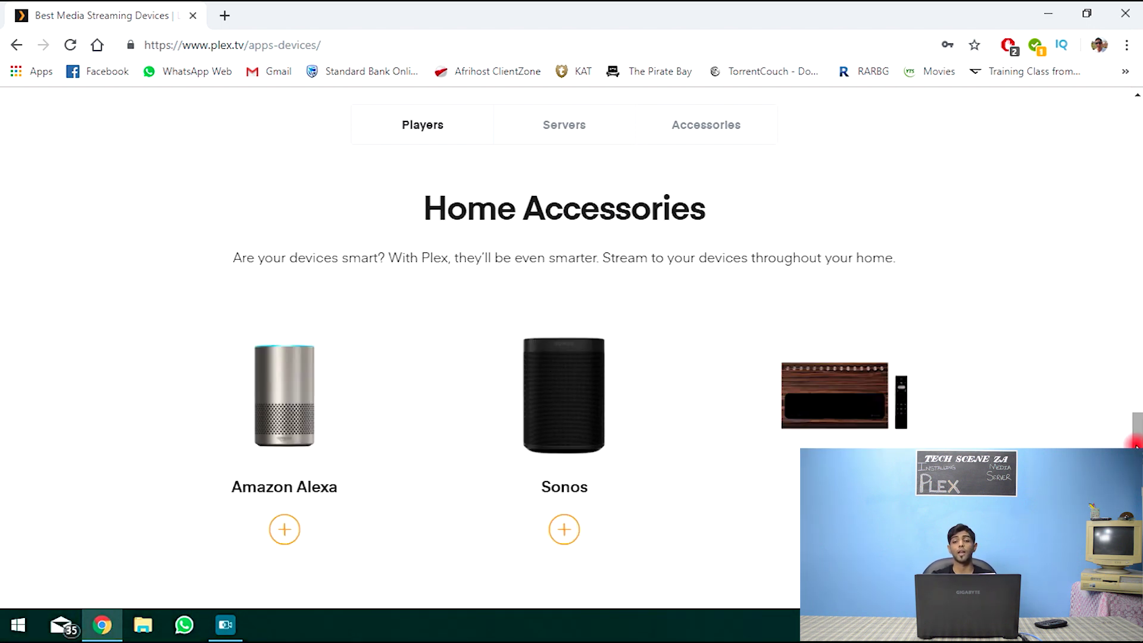
pyautogui.moveTo(1138, 448); pyautogui.dragTo(1125, 175)
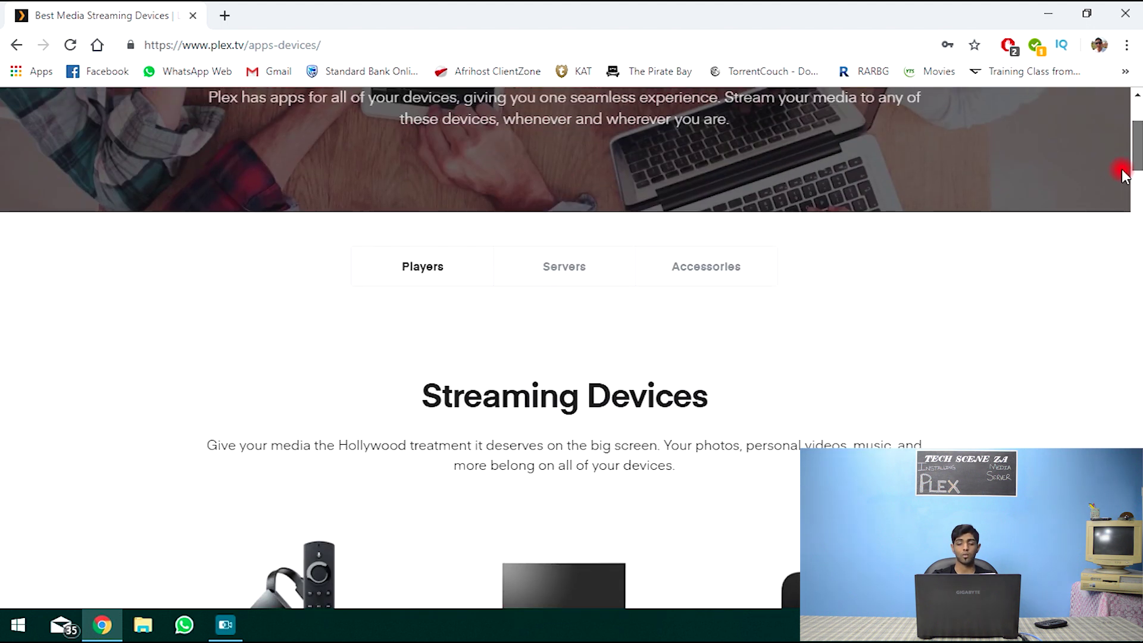
# - Switch to the Servers tab and browse computers, Synology and QNAP NAS, consoles, storage and routers
pyautogui.click(579, 274)
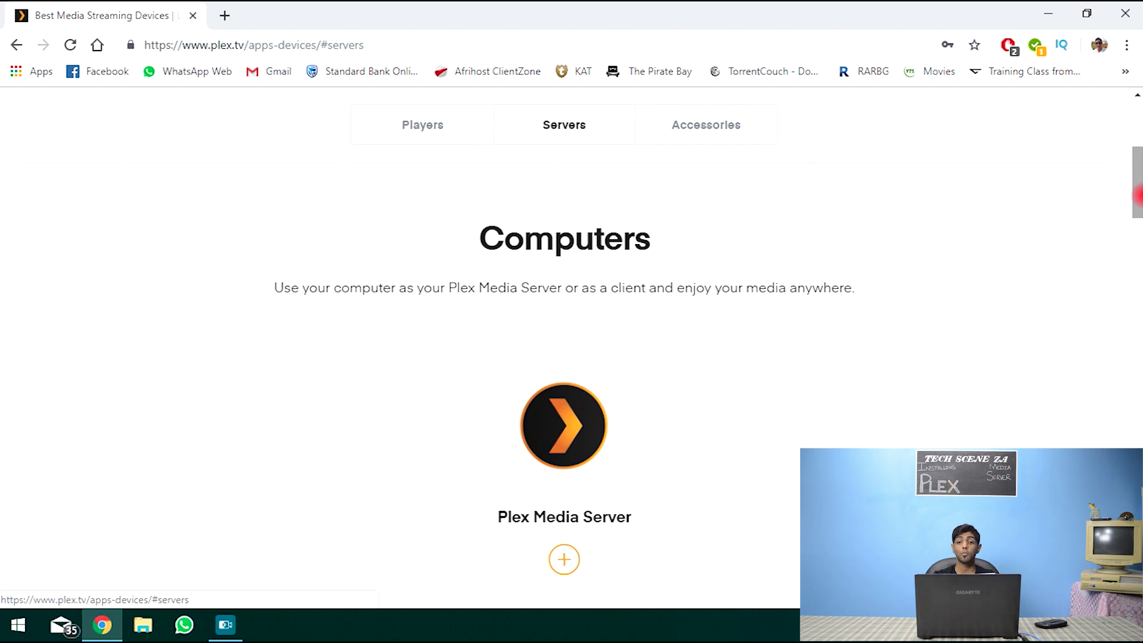
pyautogui.scroll(-3, 1137, 195)
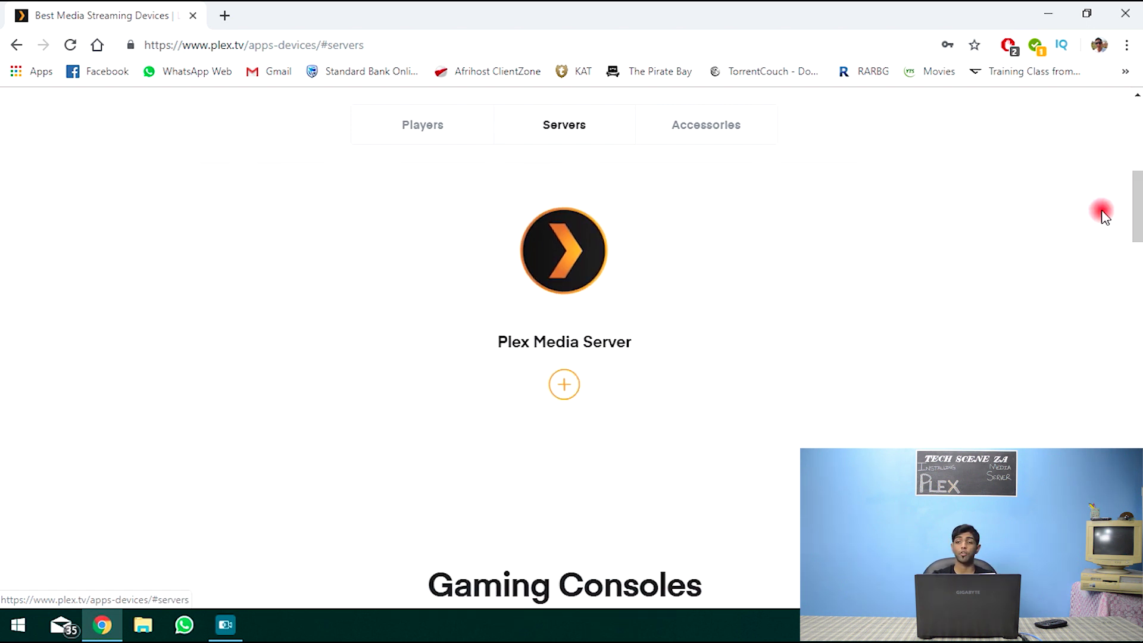
pyautogui.scroll(-3, 1137, 208)
pyautogui.moveTo(1139, 225); pyautogui.dragTo(1138, 320)
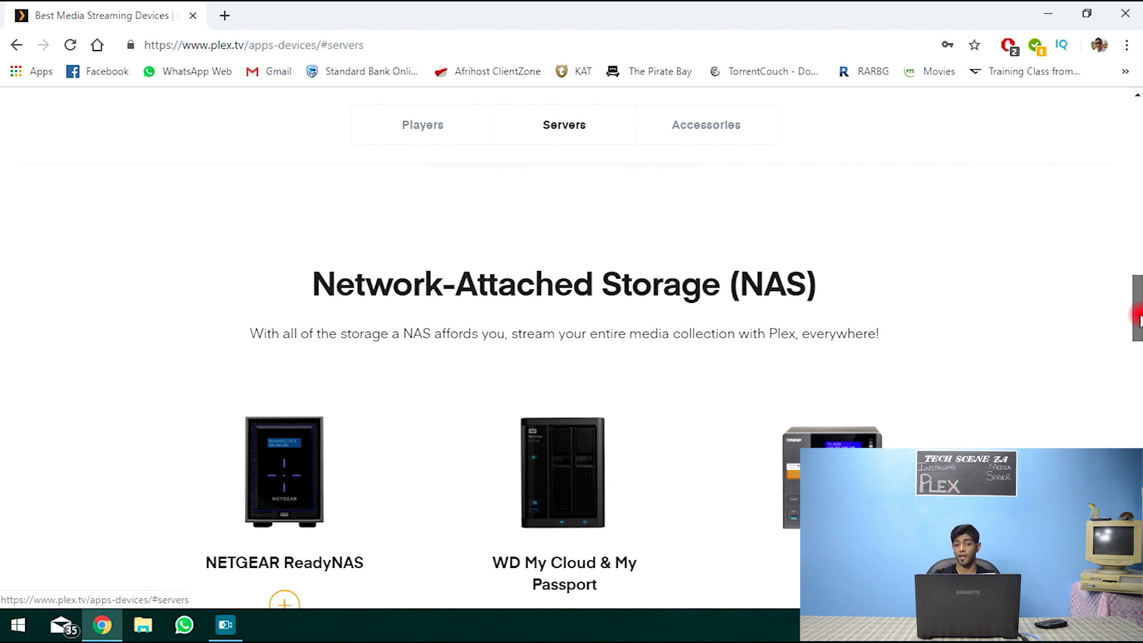
pyautogui.moveTo(1138, 320); pyautogui.dragTo(1138, 336)
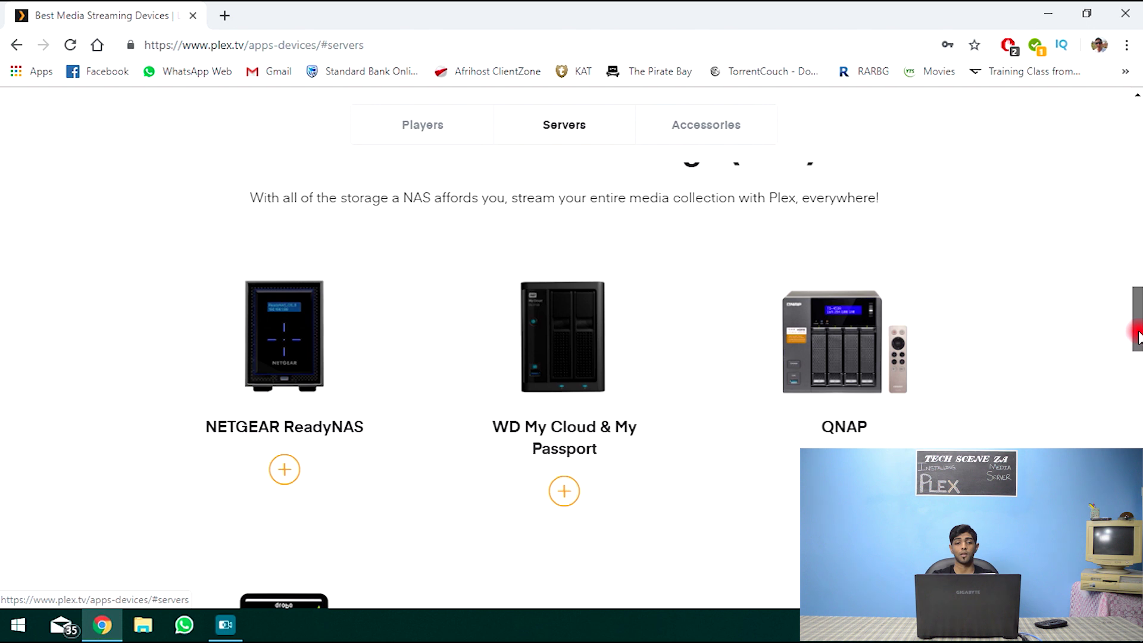
pyautogui.moveTo(1138, 337); pyautogui.dragTo(1114, 187)
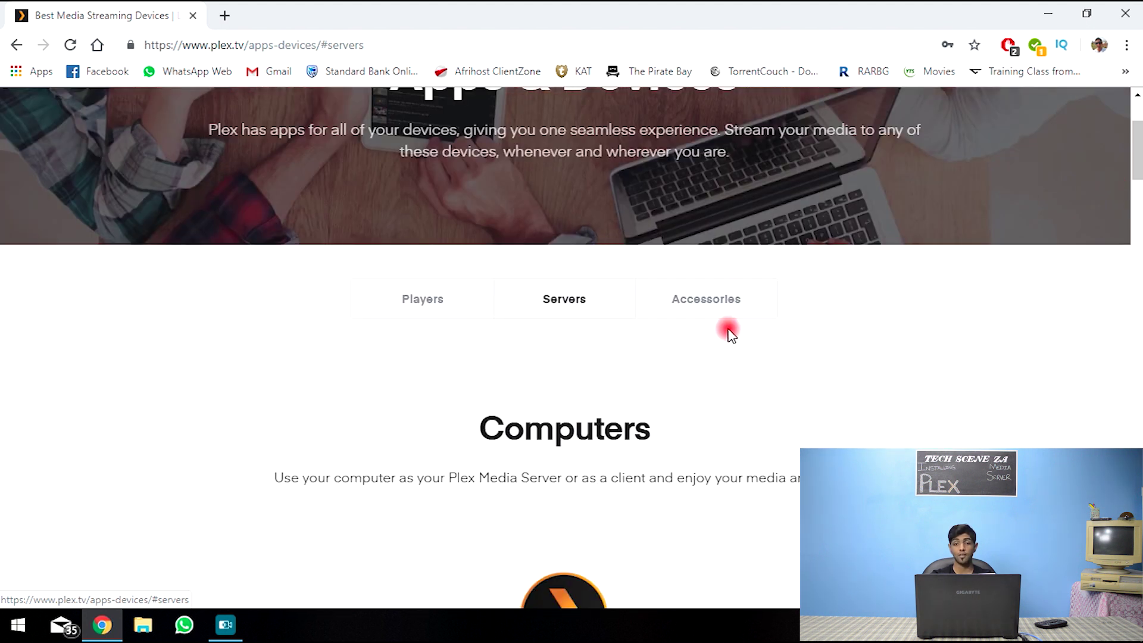
# - View the Accessories tuners list and follow its Plex Pass note to the 'Plex: Free vs Paid' article
pyautogui.click(722, 300)
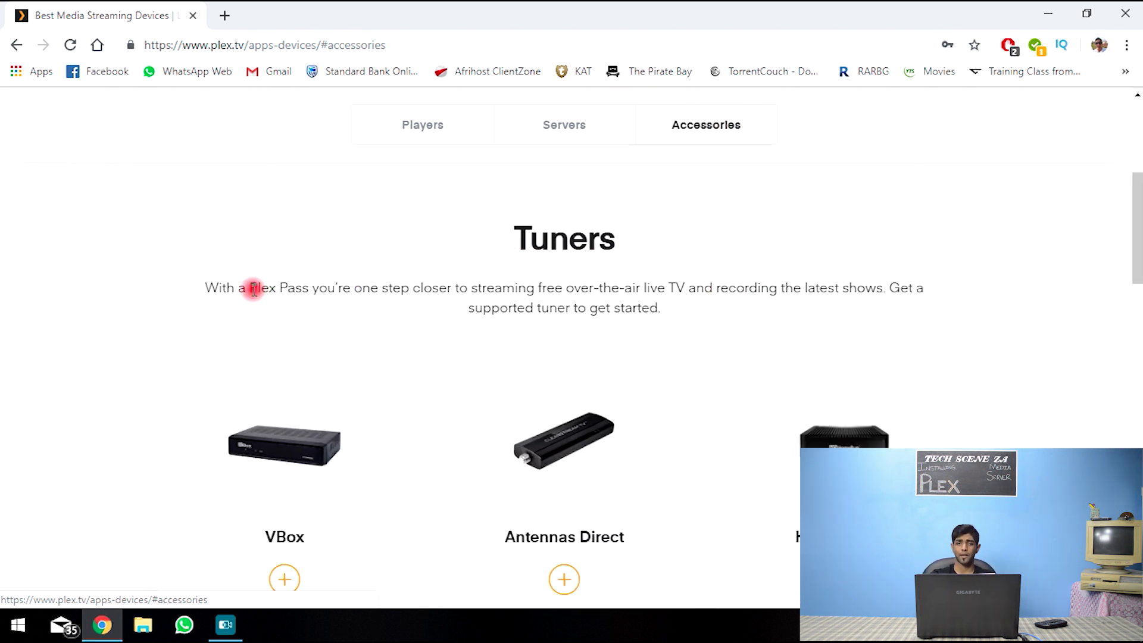
pyautogui.moveTo(252, 288); pyautogui.dragTo(312, 290)
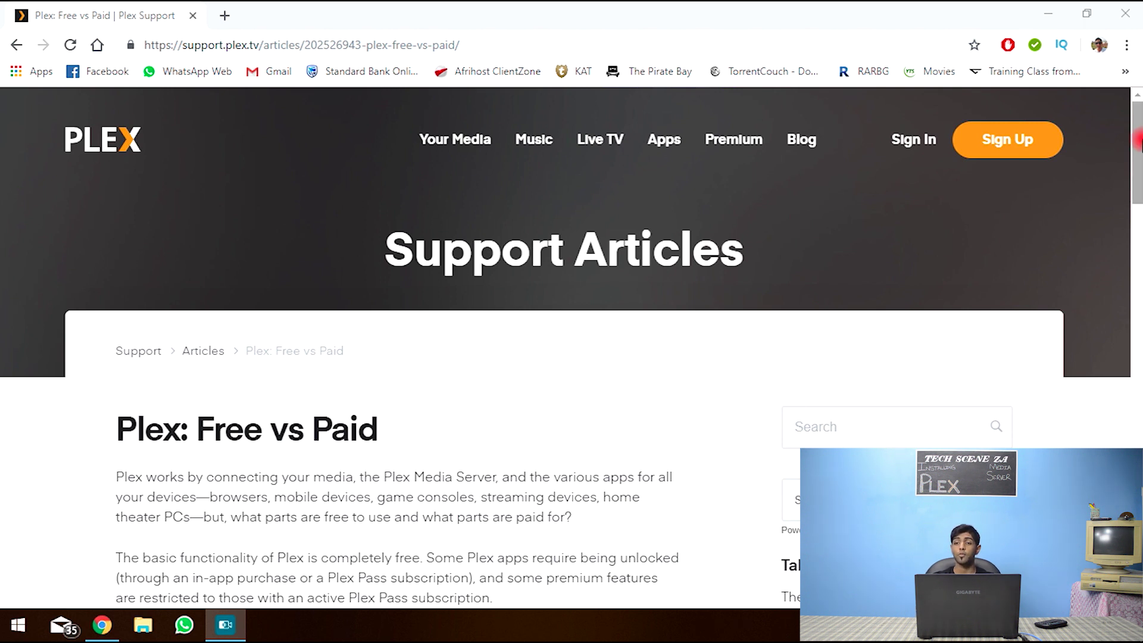
# - Read the 'Free to Use' section, highlighting the mobile app limits, 1 minute limit and watermark
pyautogui.moveTo(1137, 139); pyautogui.dragTo(1137, 182)
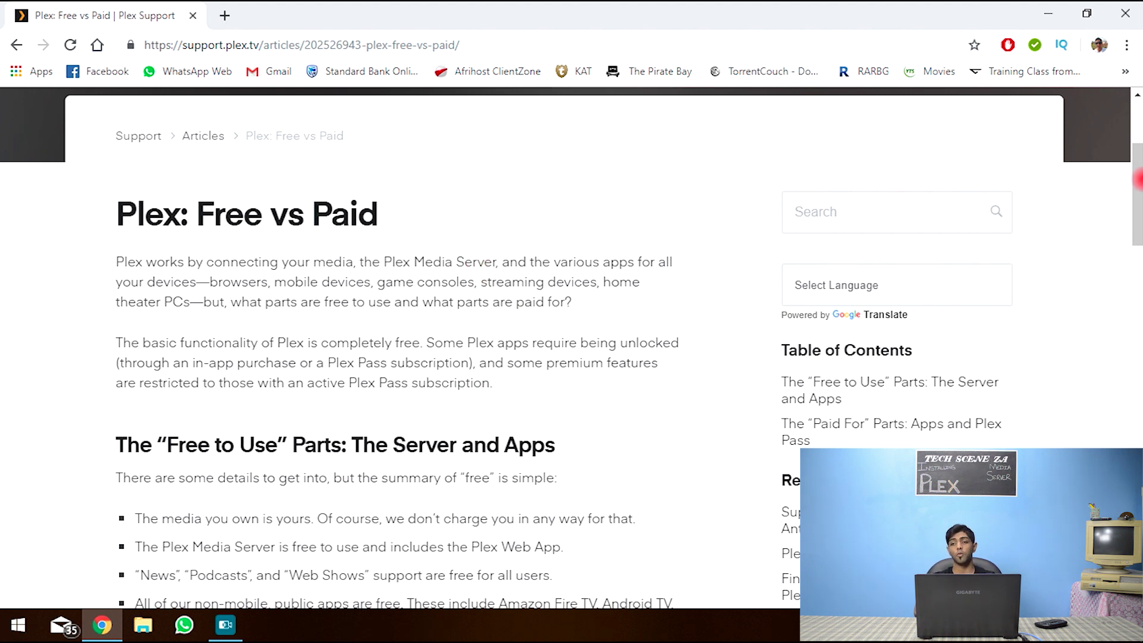
pyautogui.moveTo(1138, 181); pyautogui.dragTo(1139, 232)
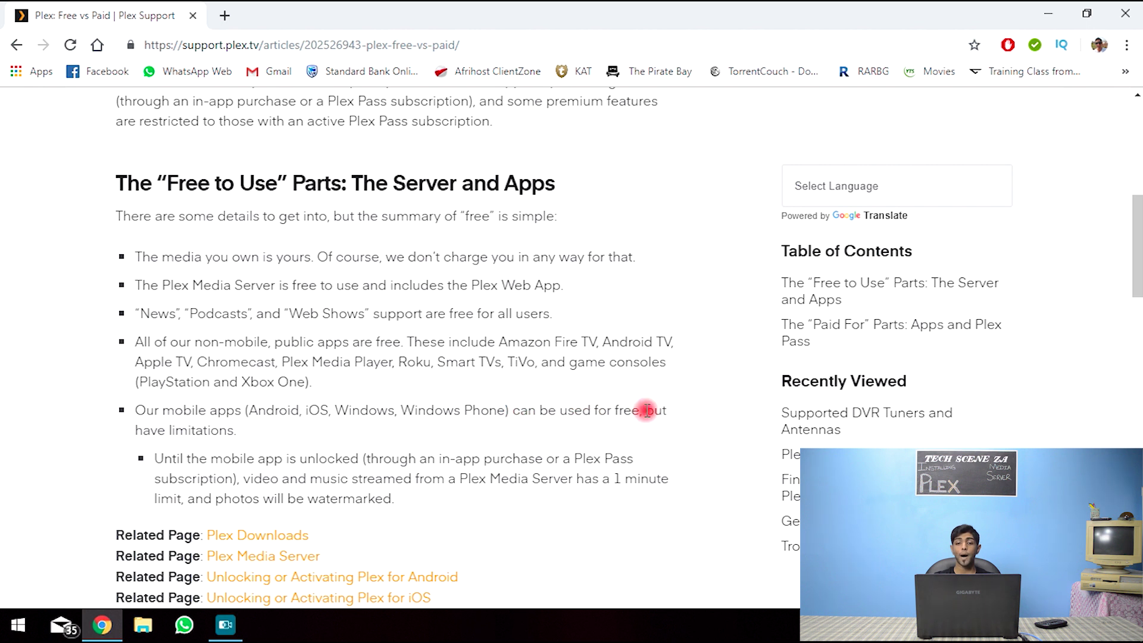
pyautogui.moveTo(646, 410); pyautogui.dragTo(670, 417)
pyautogui.click(668, 418)
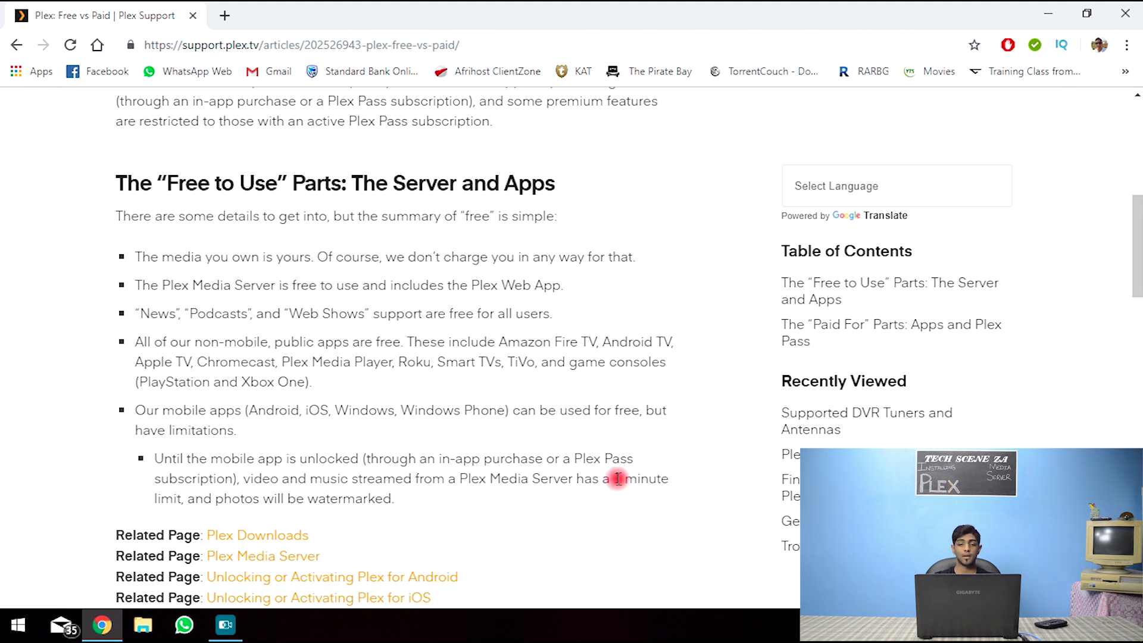
pyautogui.moveTo(613, 480); pyautogui.dragTo(655, 523)
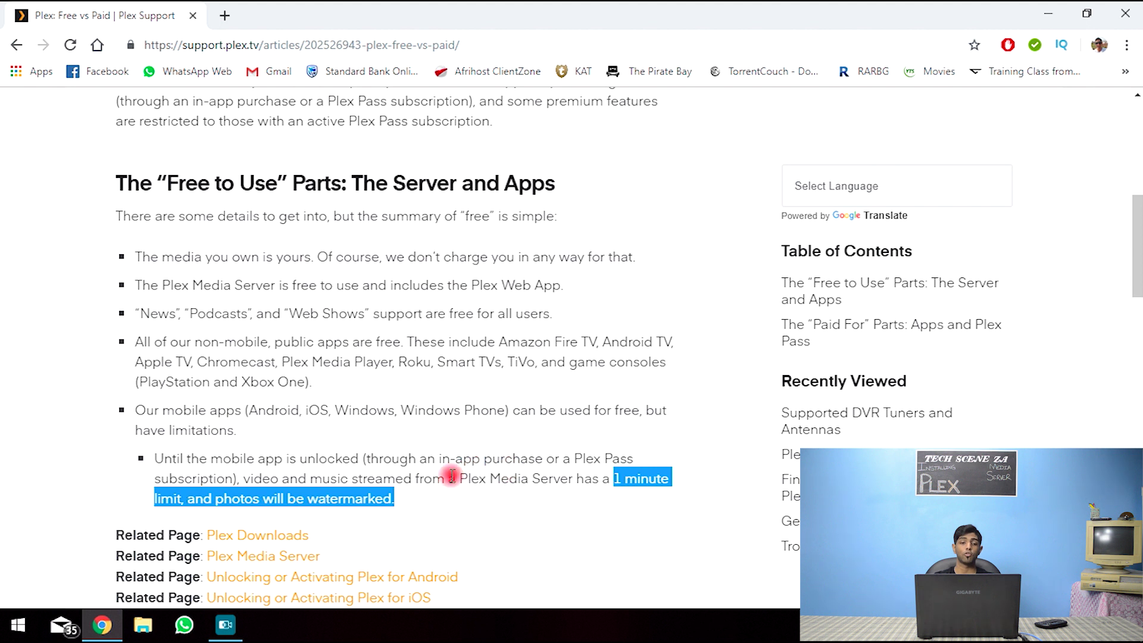
pyautogui.click(405, 504)
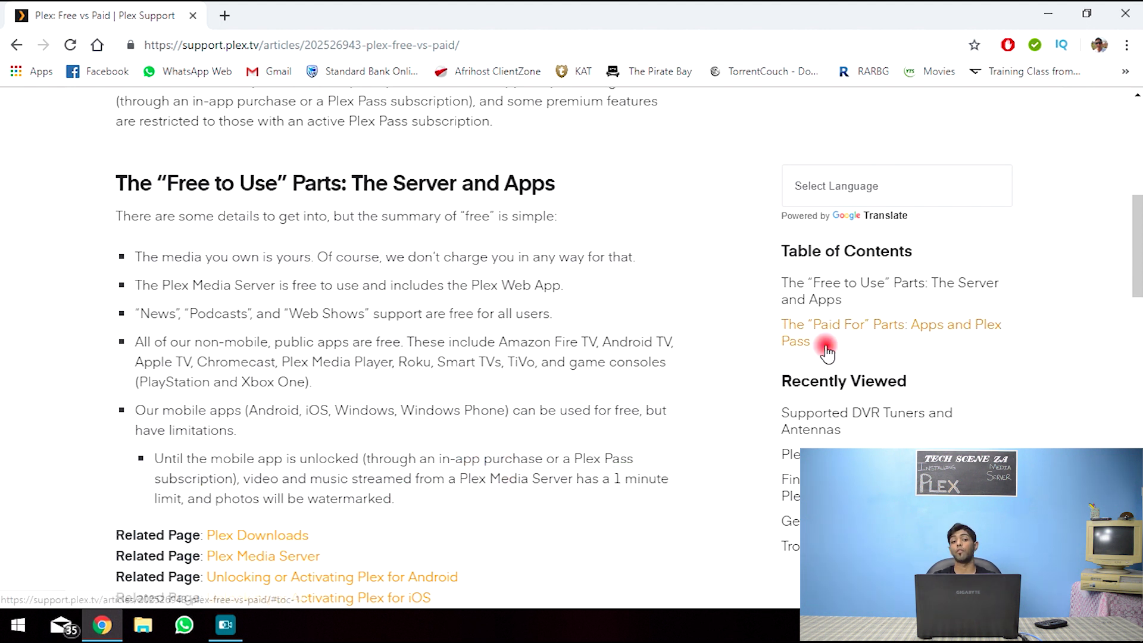
# - Read the Plex Pass benefits: mobile activation, Live TV & DVR, trailers and extras, mobile syncing
pyautogui.moveTo(1137, 292); pyautogui.dragTo(1139, 369)
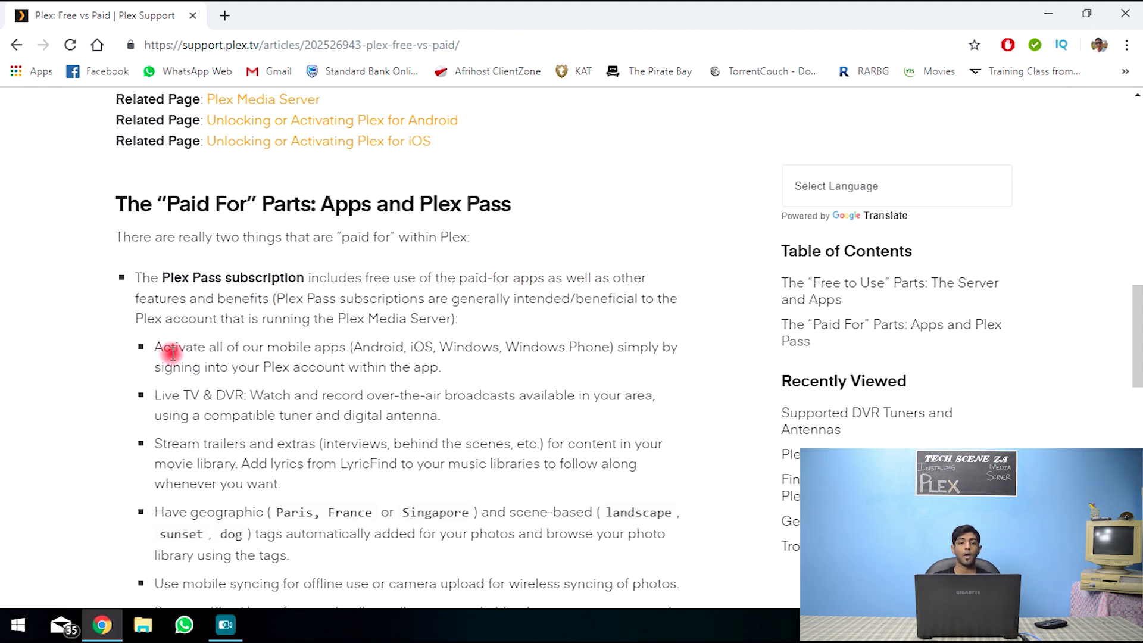
pyautogui.moveTo(238, 347); pyautogui.dragTo(327, 347)
pyautogui.click(354, 347)
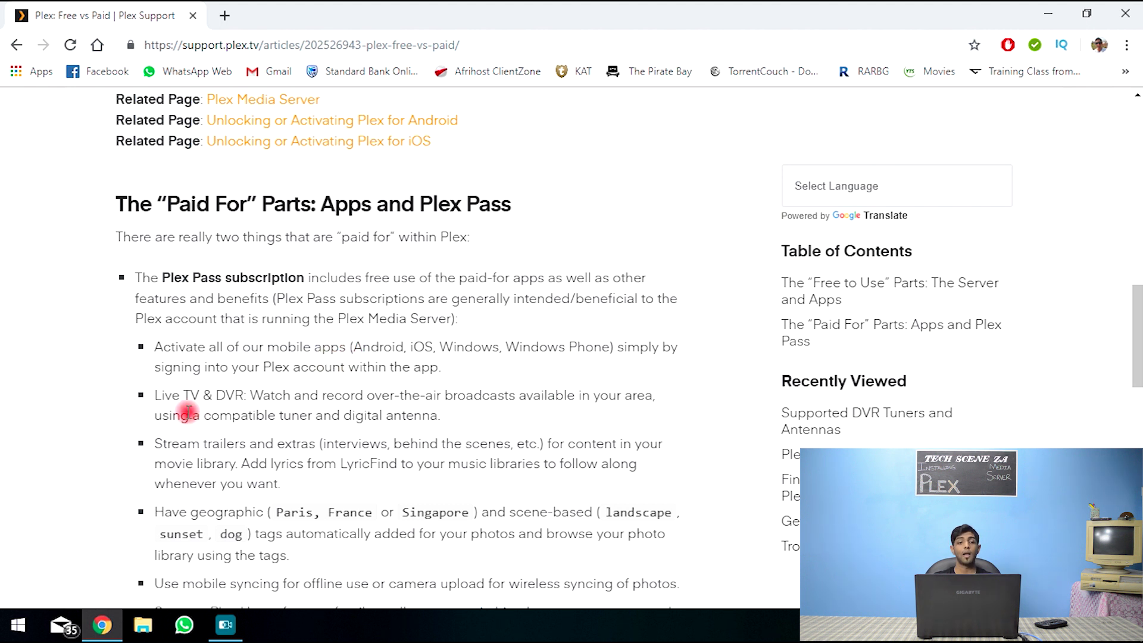
pyautogui.moveTo(149, 395); pyautogui.dragTo(243, 399)
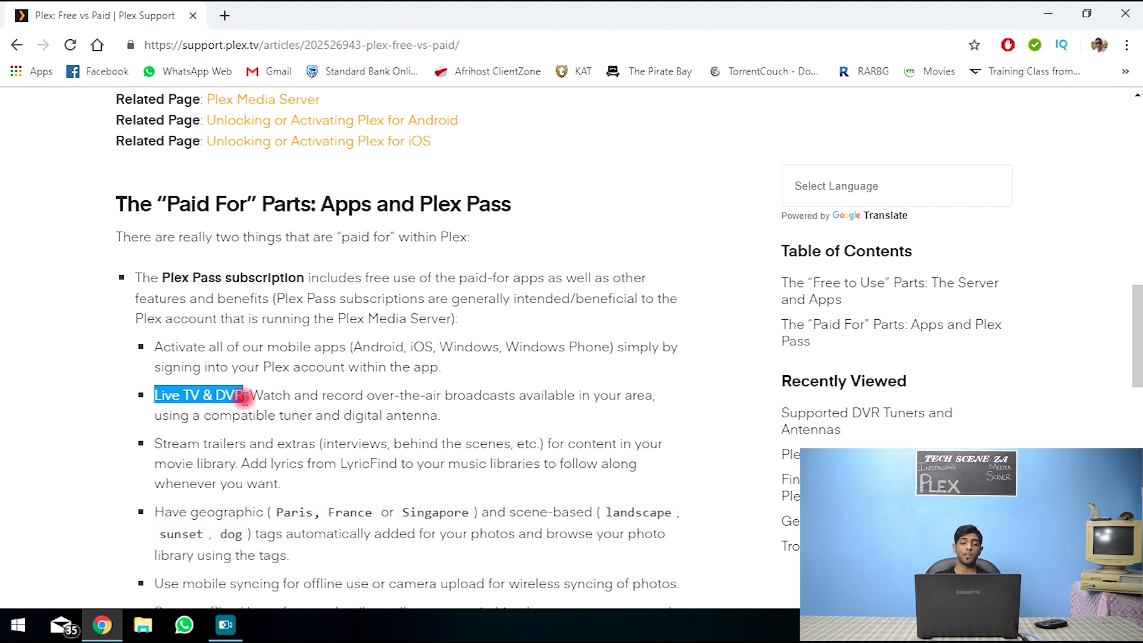
pyautogui.click(245, 398)
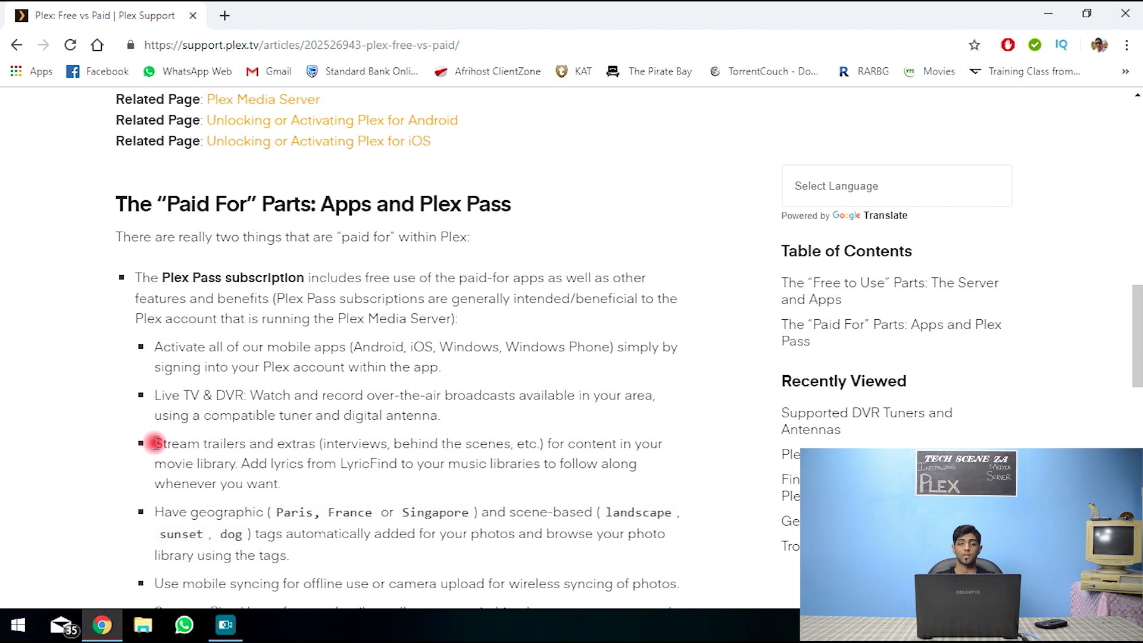
pyautogui.moveTo(156, 443); pyautogui.dragTo(288, 452)
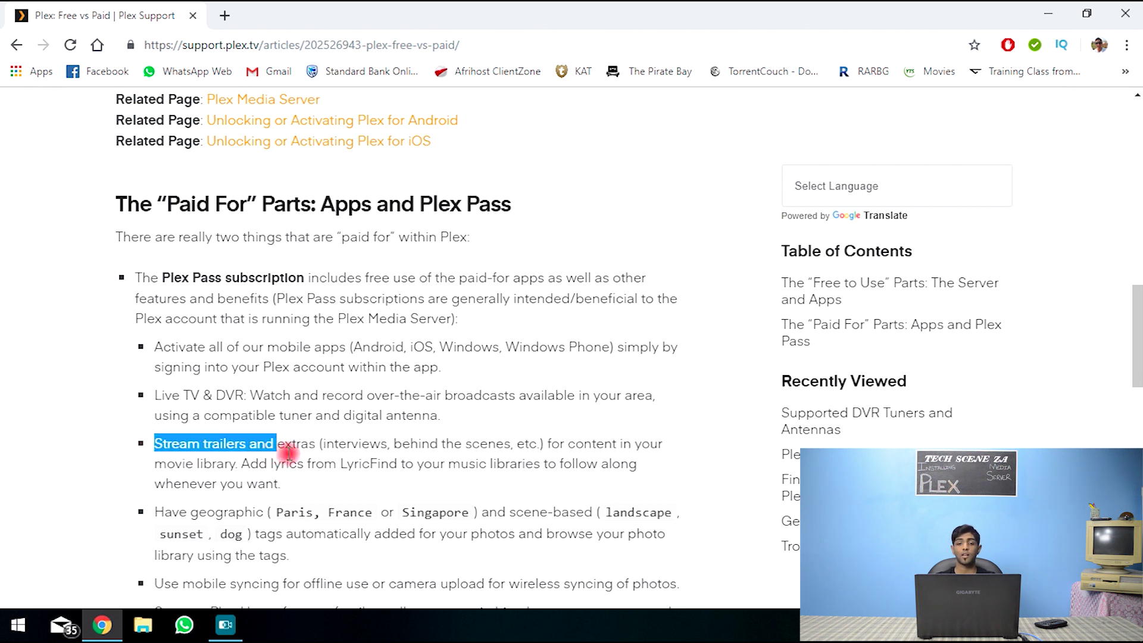
pyautogui.click(335, 504)
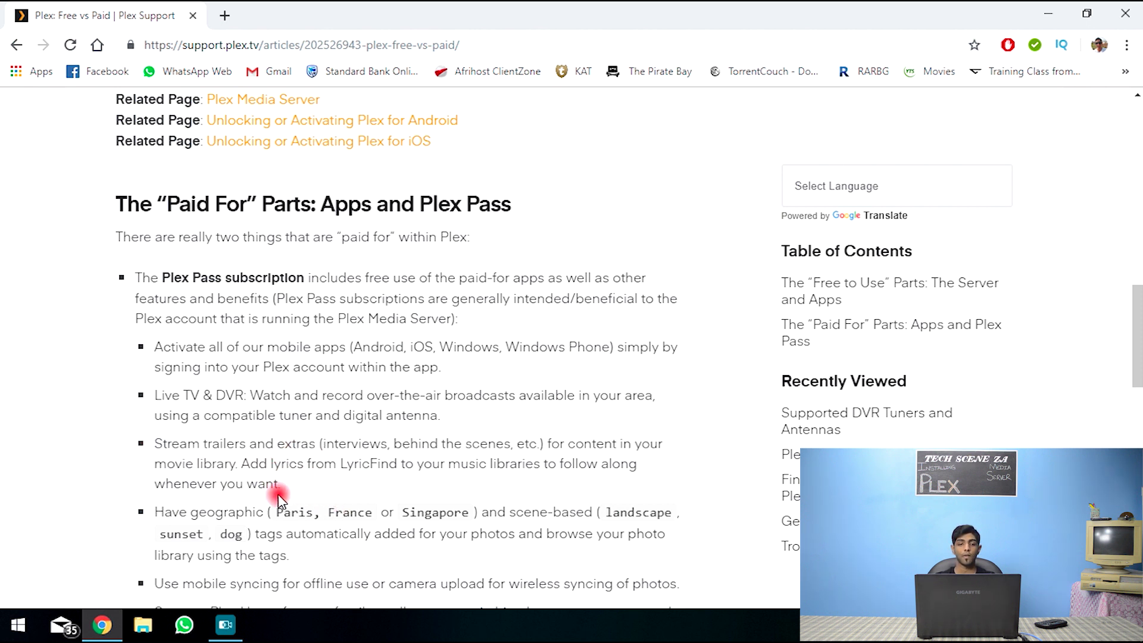
pyautogui.moveTo(1137, 324); pyautogui.dragTo(1138, 353)
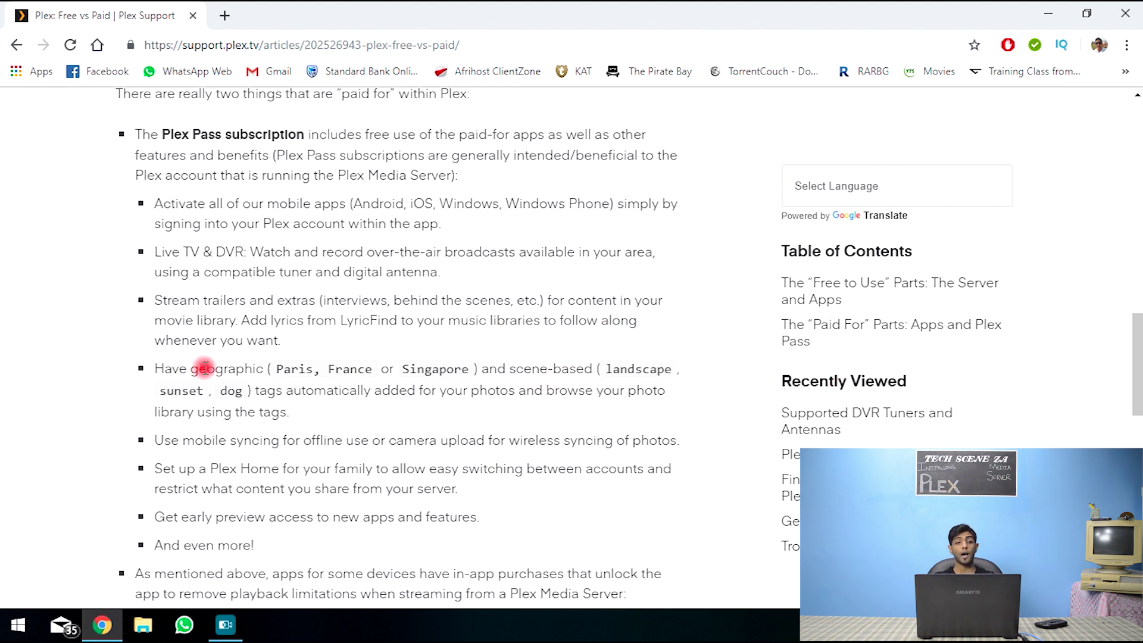
pyautogui.moveTo(156, 440); pyautogui.dragTo(385, 443)
pyautogui.click(394, 438)
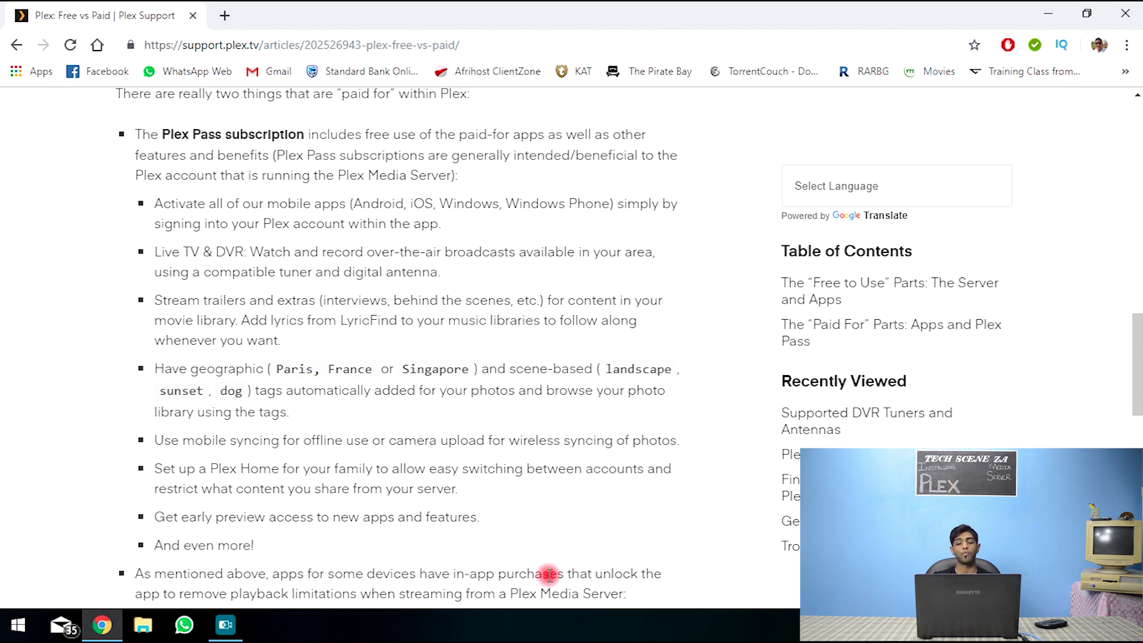
pyautogui.moveTo(1138, 335); pyautogui.dragTo(1136, 401)
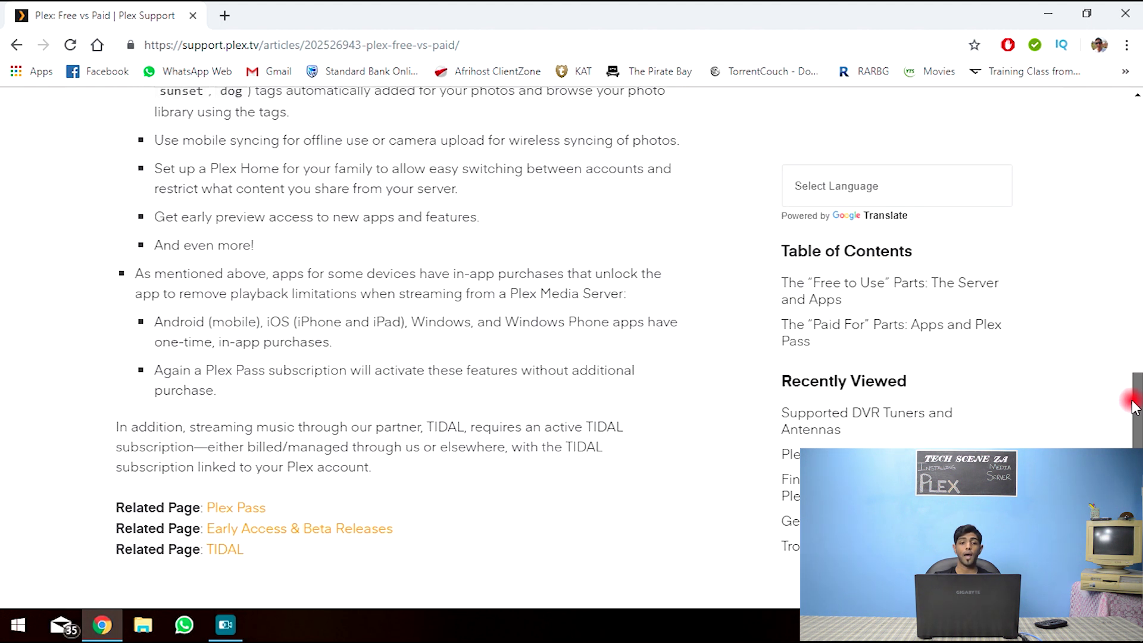
# - Review the Plex Pass pricing: $4.99 monthly, $39.99 yearly and $119.99 lifetime
pyautogui.click(256, 509)
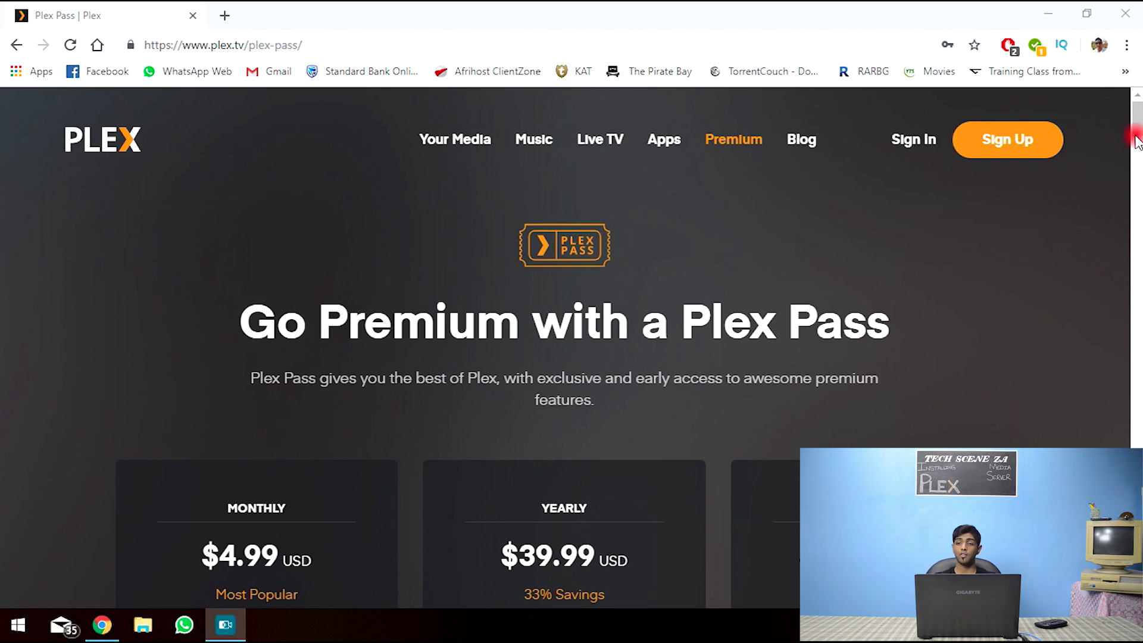
pyautogui.scroll(-3, 1136, 140)
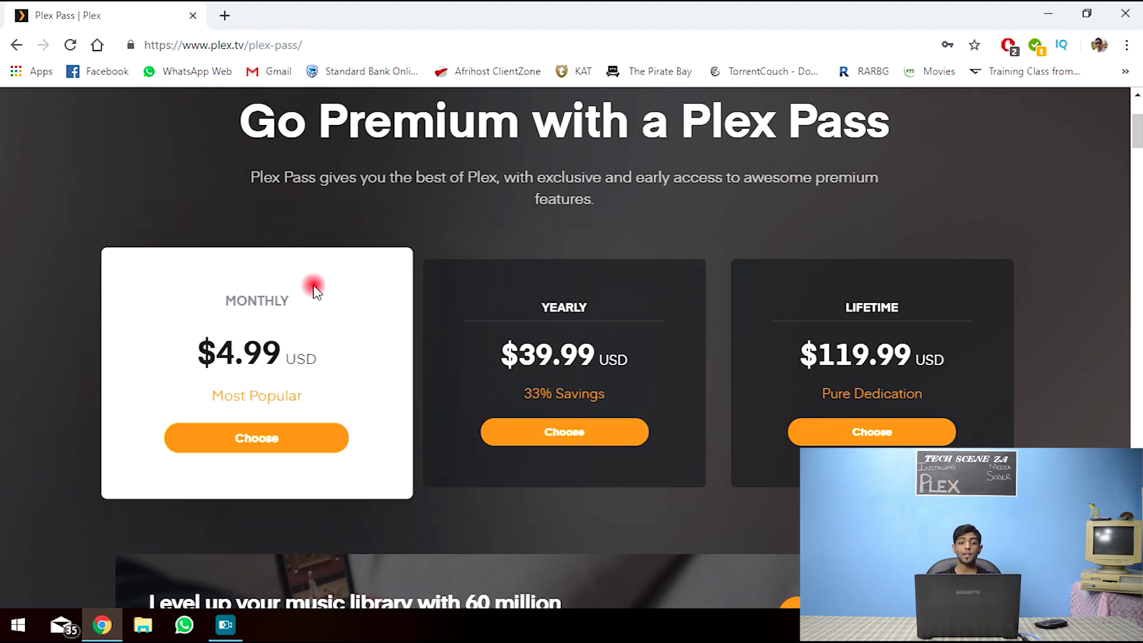
pyautogui.doubleClick(307, 358)
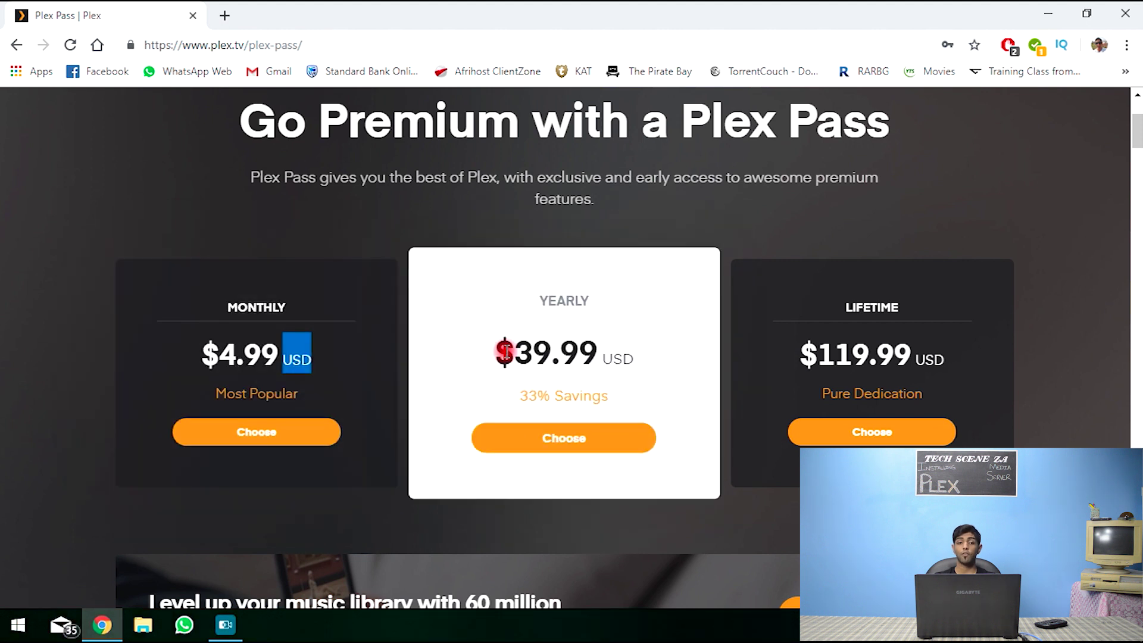
pyautogui.moveTo(505, 352); pyautogui.dragTo(680, 336)
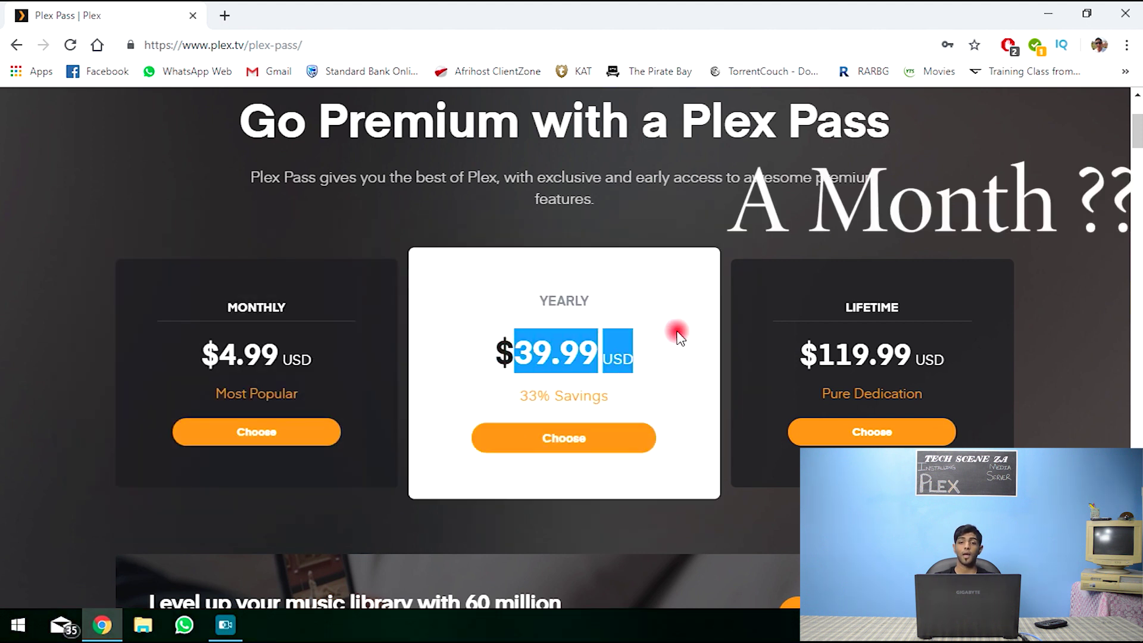
pyautogui.click(706, 339)
pyautogui.moveTo(785, 354); pyautogui.dragTo(934, 350)
pyautogui.click(972, 361)
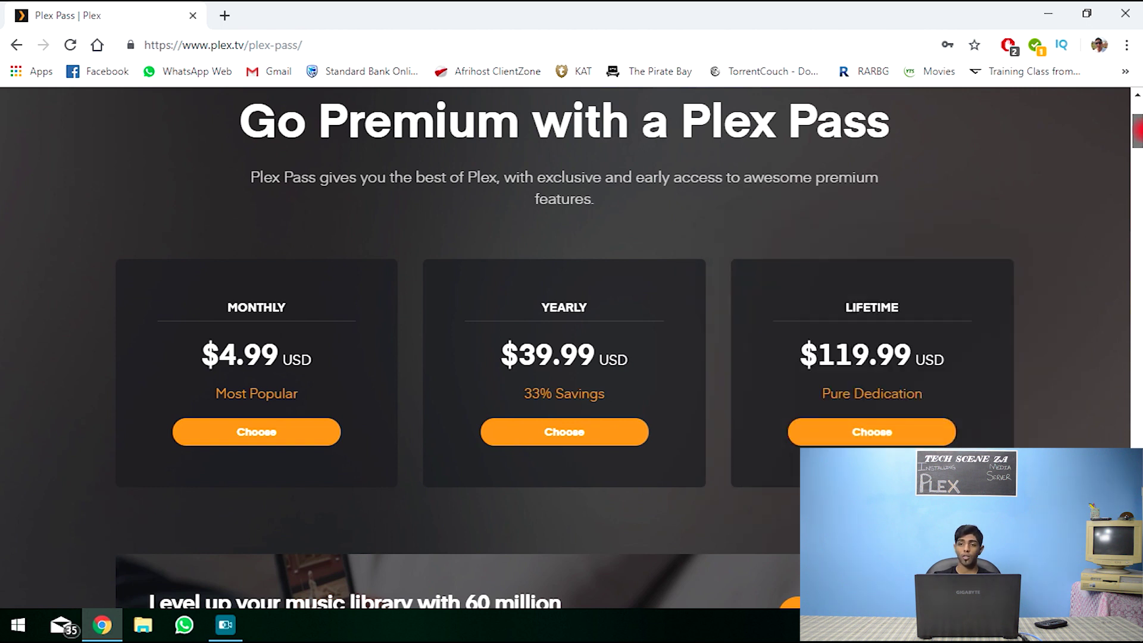
pyautogui.moveTo(1137, 130)
pyautogui.mouseDown()
pyautogui.moveTo(1138, 365)
pyautogui.moveTo(1138, 116)
pyautogui.mouseUp()
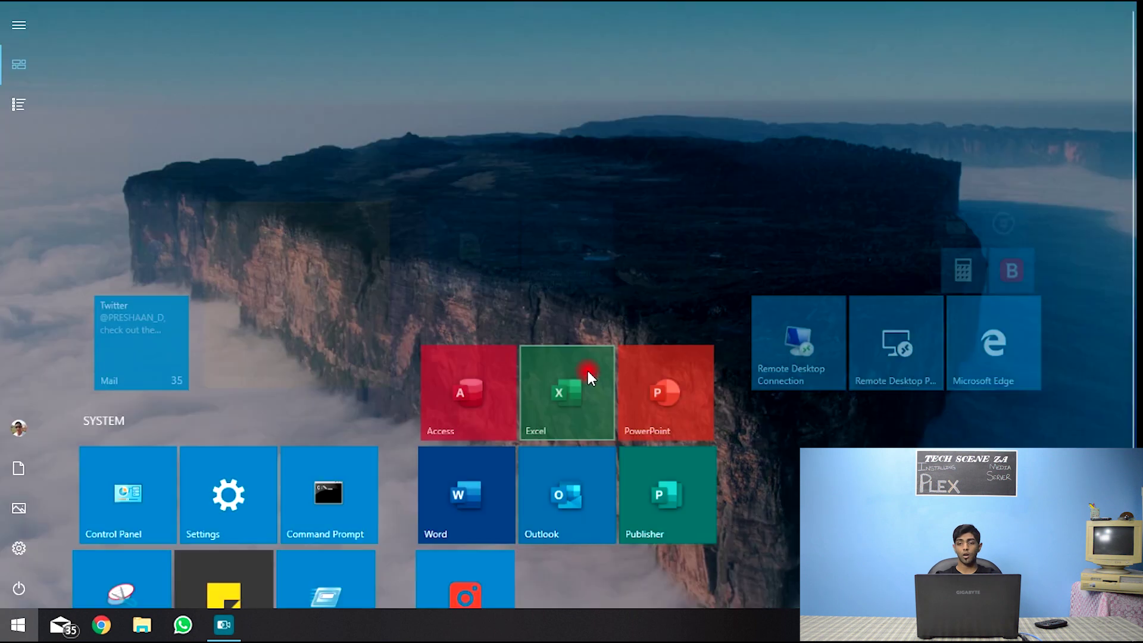
# - Connect to the saved 'Hosting Server' desktop with Remote Desktop Preview
pyautogui.click(946, 357)
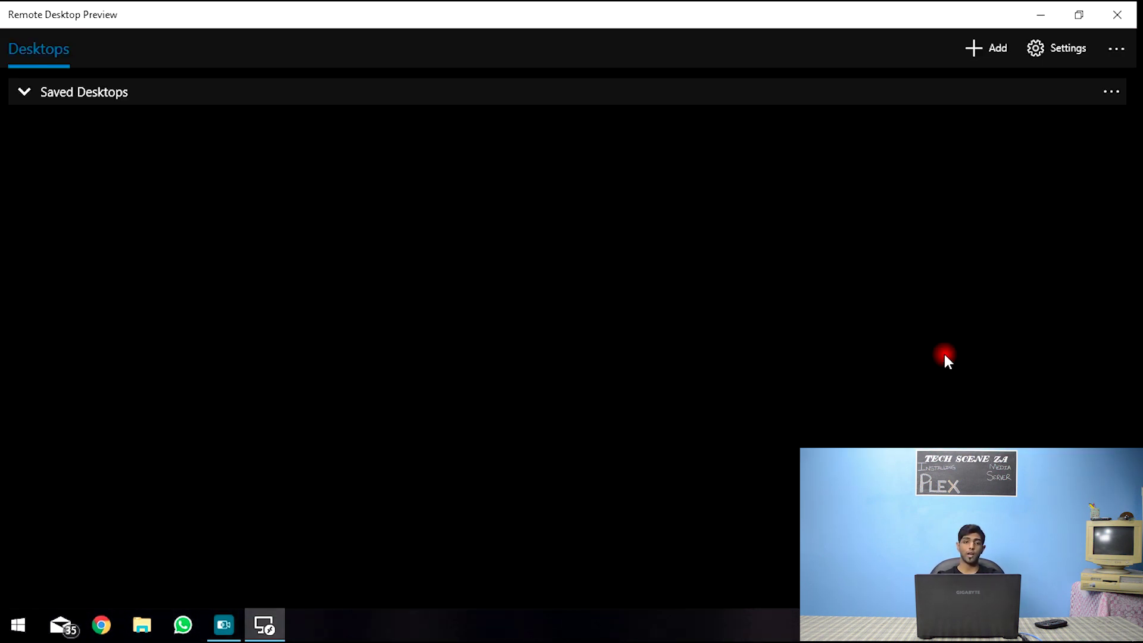
pyautogui.click(88, 169)
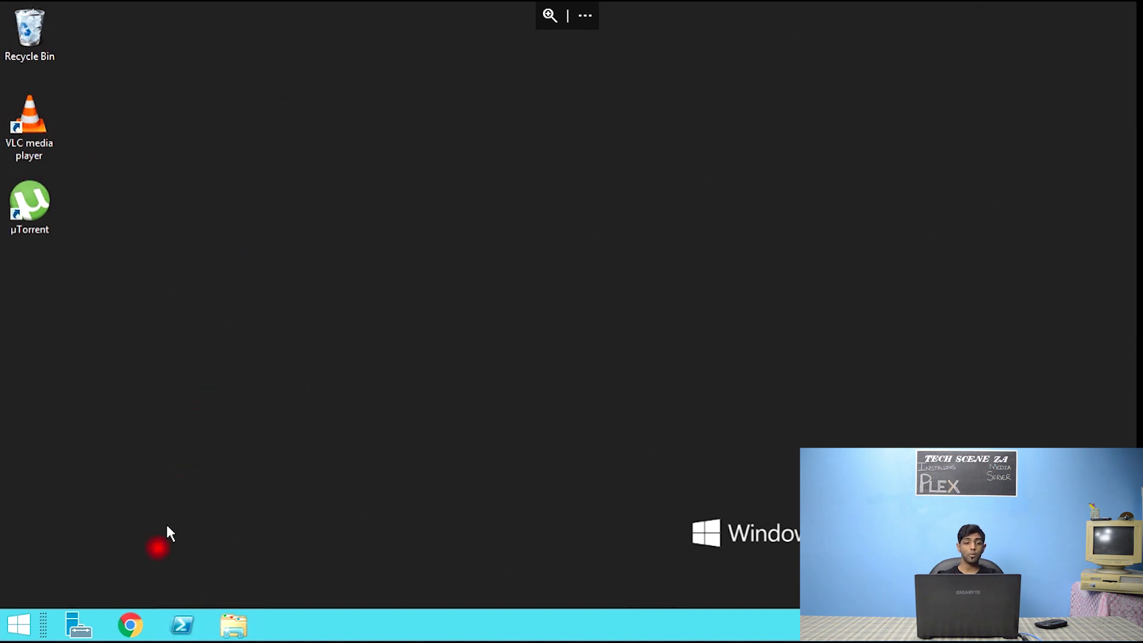
# - Load plex.tv in Chrome on the hosting server
pyautogui.click(131, 625)
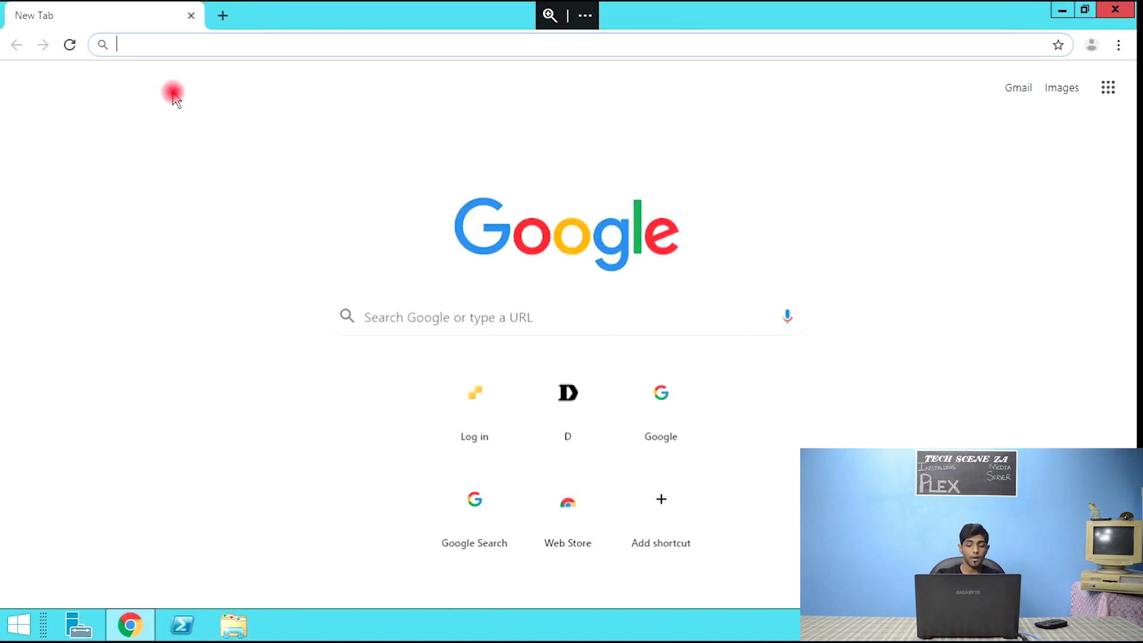
pyautogui.write('plex.tv')
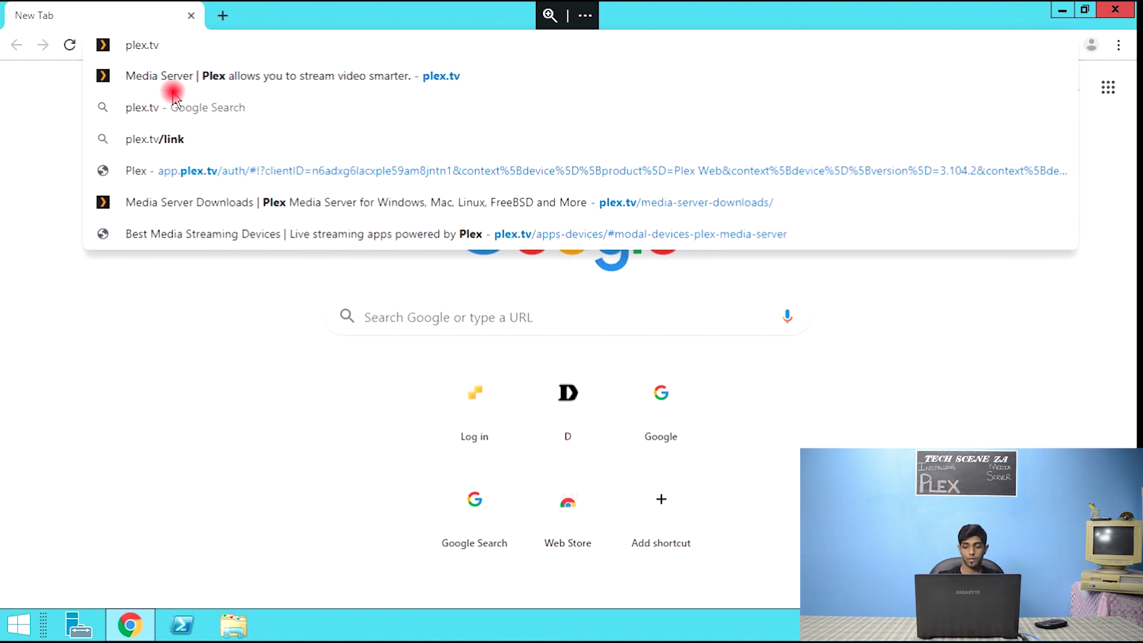
pyautogui.press('Return')
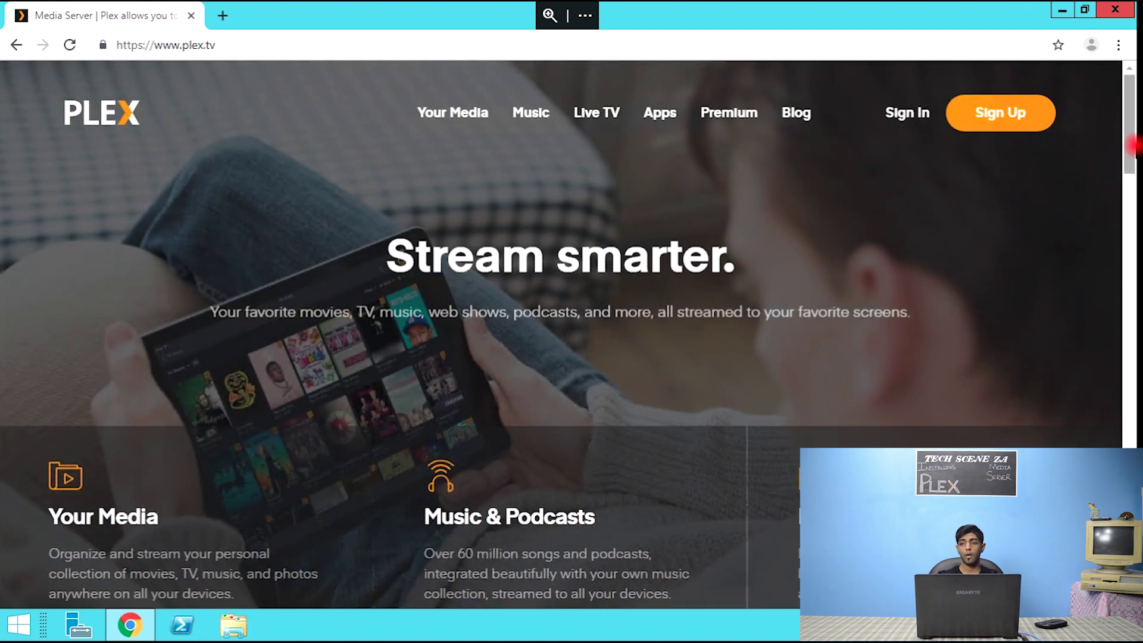
pyautogui.moveTo(1133, 145); pyautogui.dragTo(1132, 532)
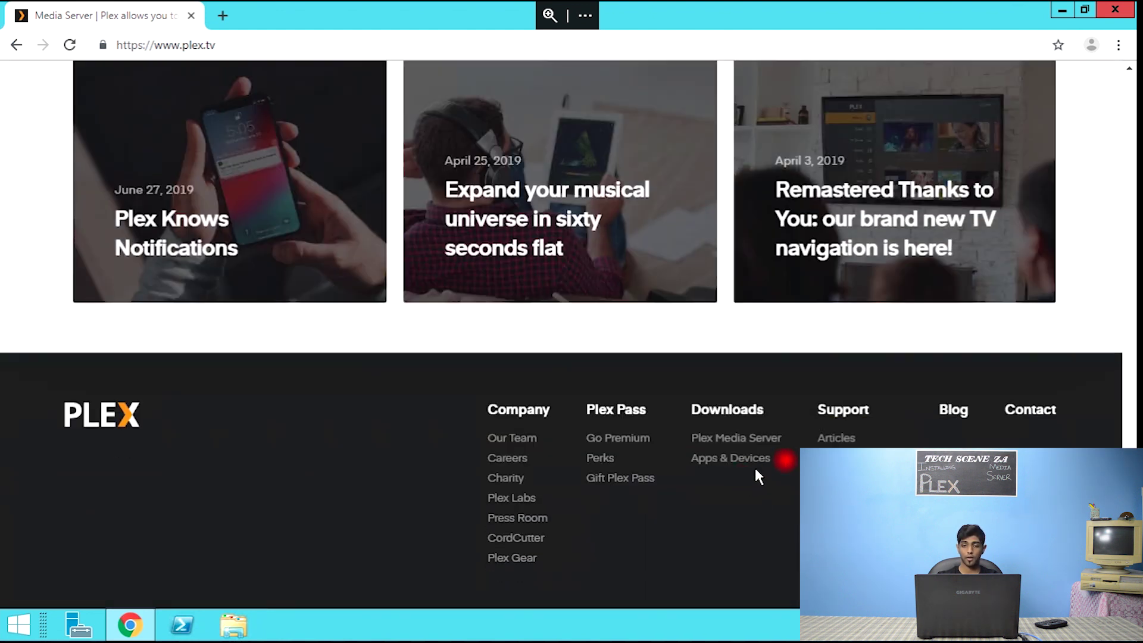
# - Download the Windows Plex Media Server installer from the server downloads page
pyautogui.click(734, 438)
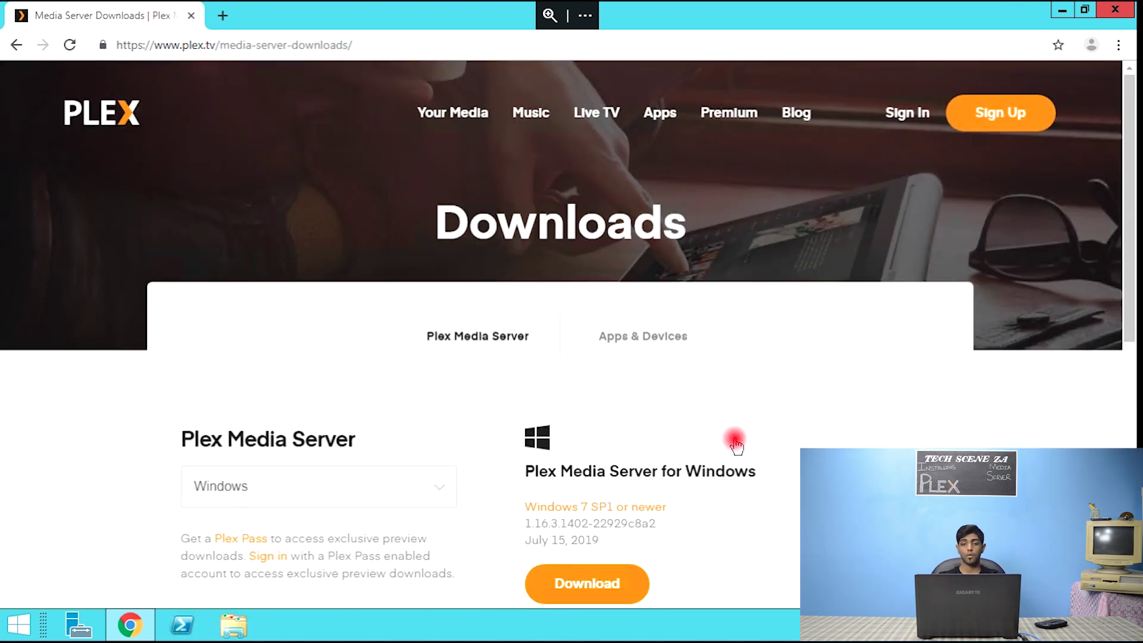
pyautogui.click(412, 499)
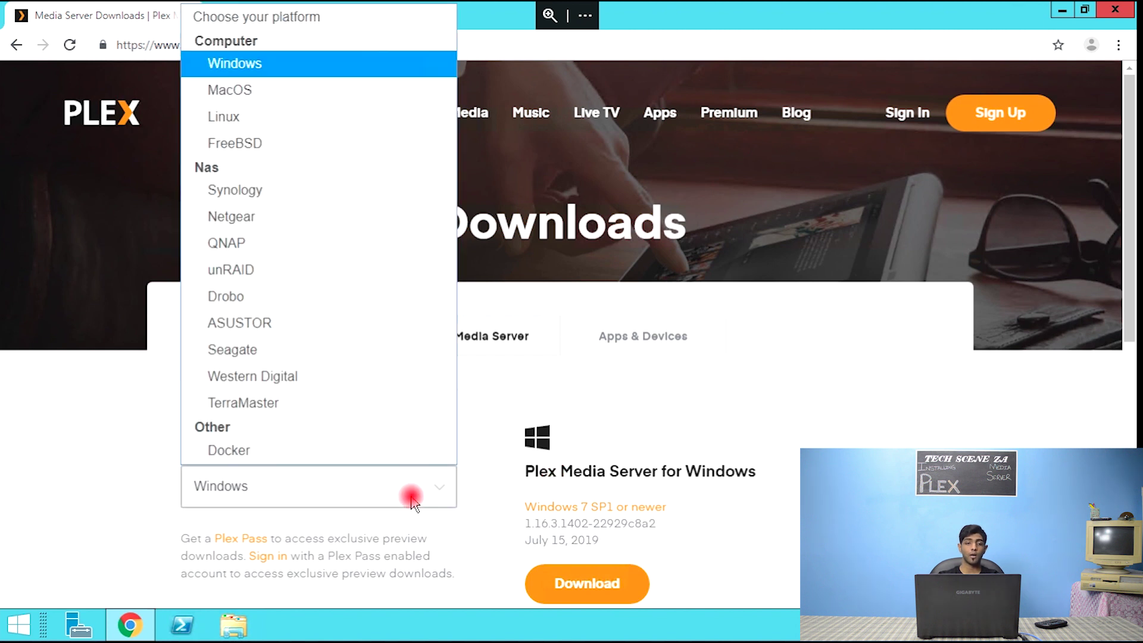
pyautogui.click(279, 76)
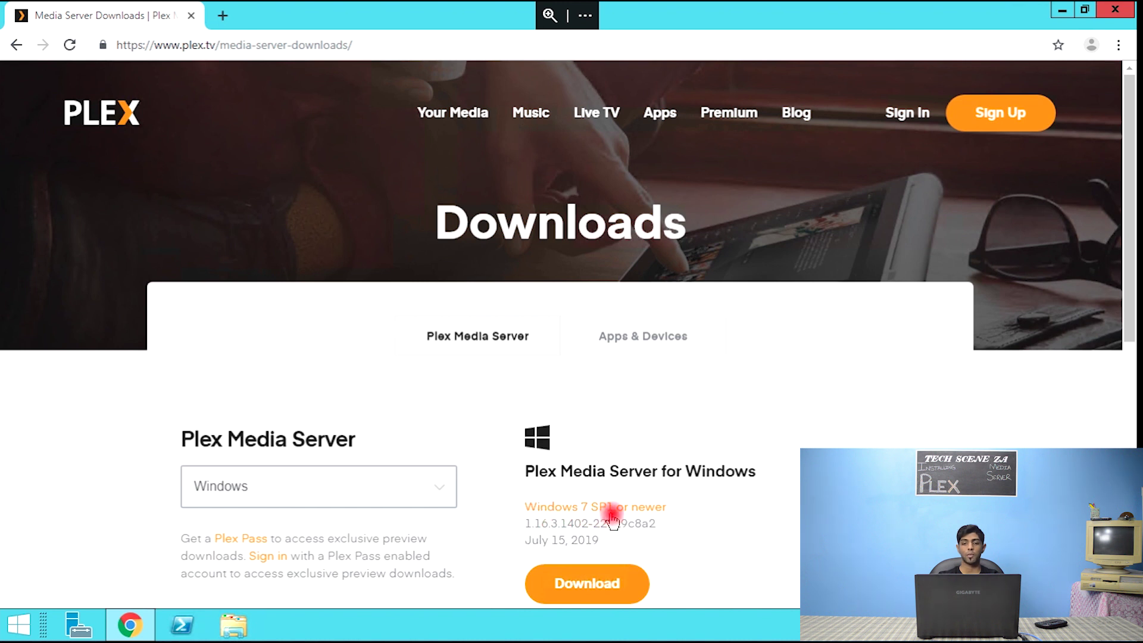
pyautogui.click(569, 585)
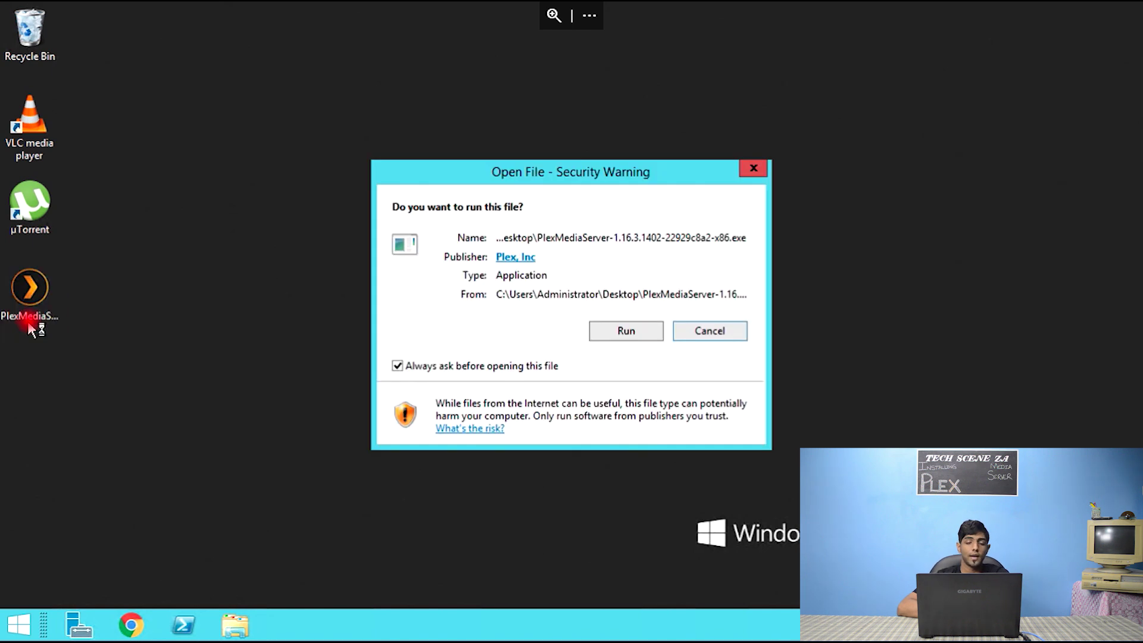
# - Run the PlexMediaServer-1.16.3.1402 installer and launch the server after setup succeeds
pyautogui.click(635, 331)
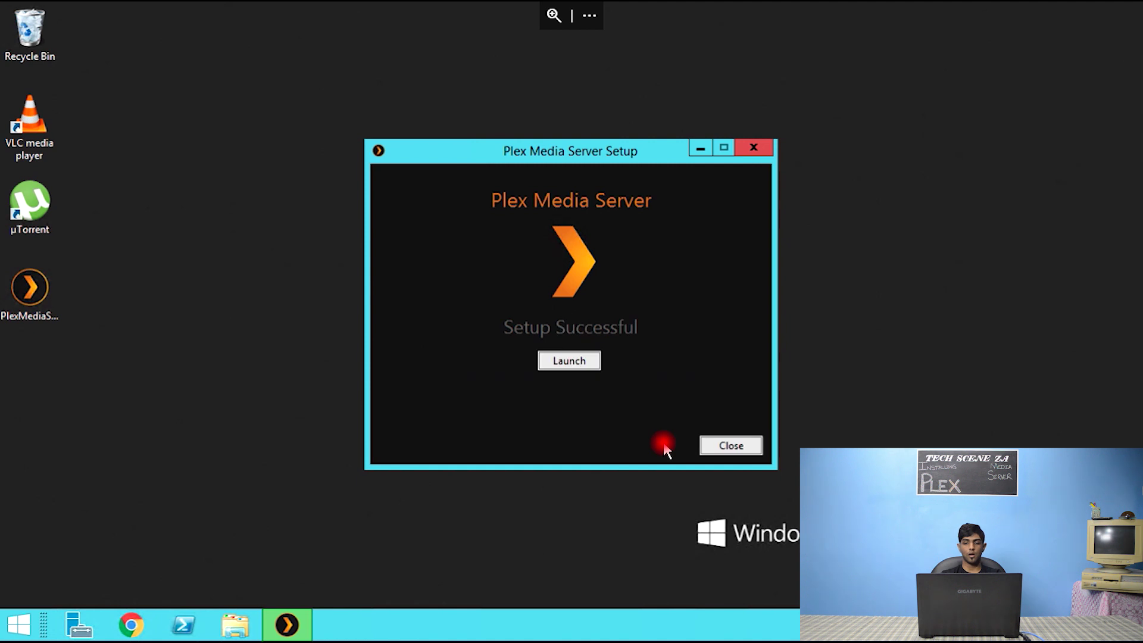
pyautogui.click(566, 364)
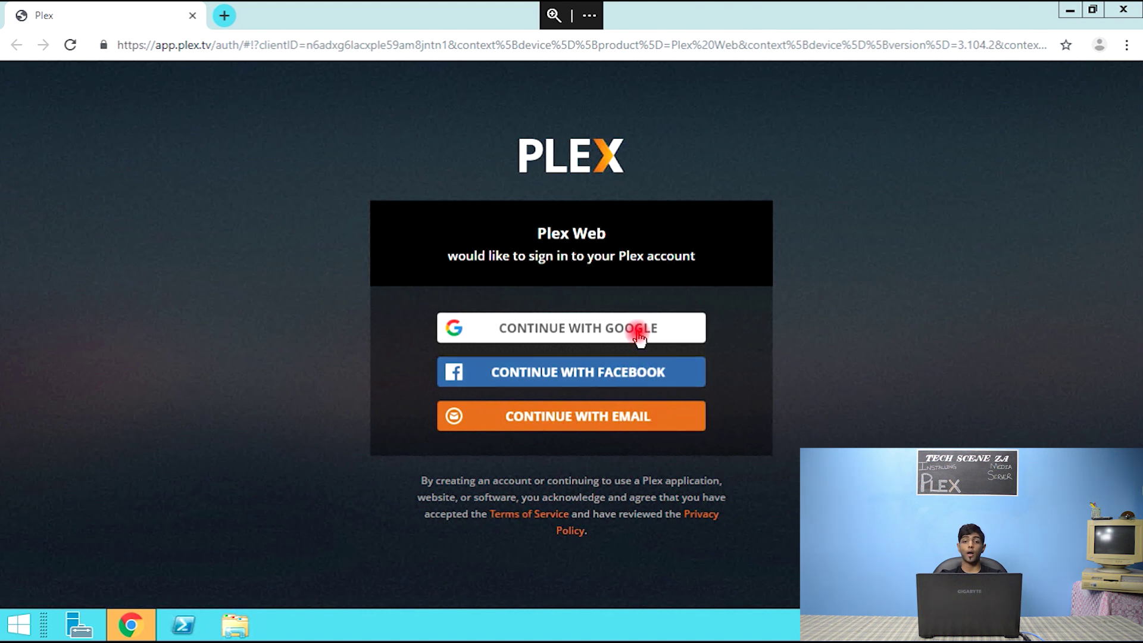
# - Sign in to Plex Web with the account's email and password
pyautogui.click(610, 415)
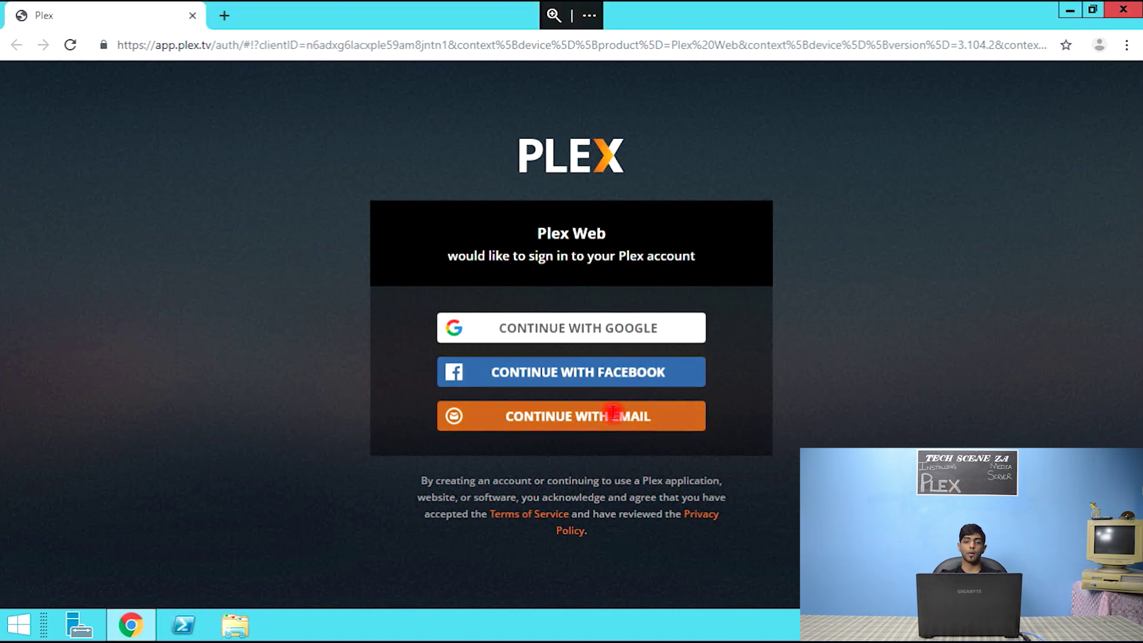
pyautogui.click(582, 410)
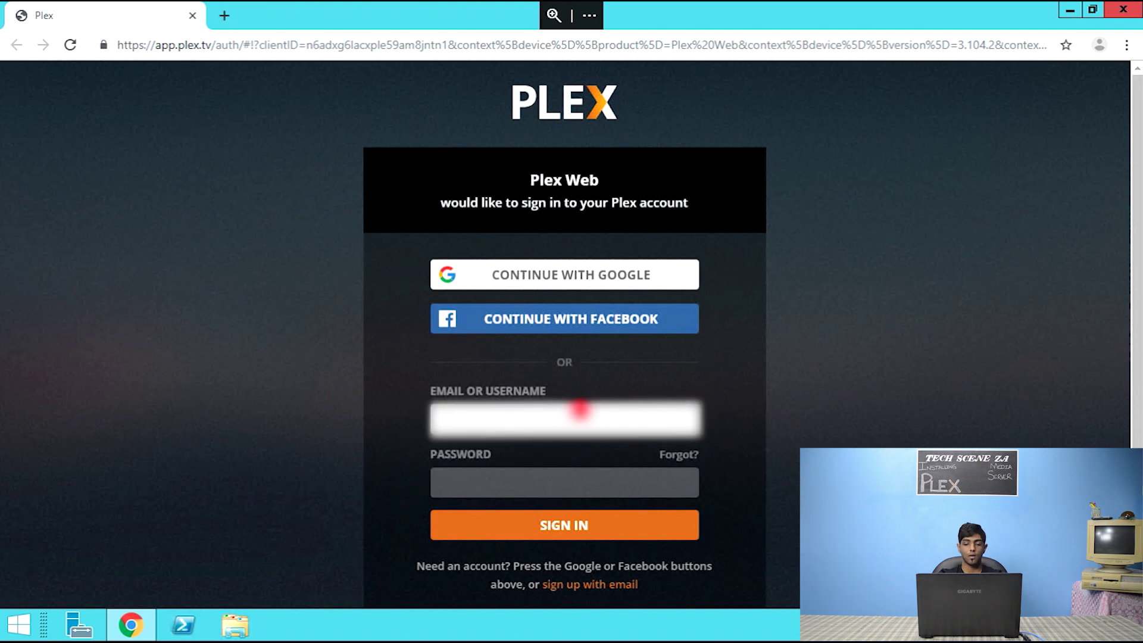
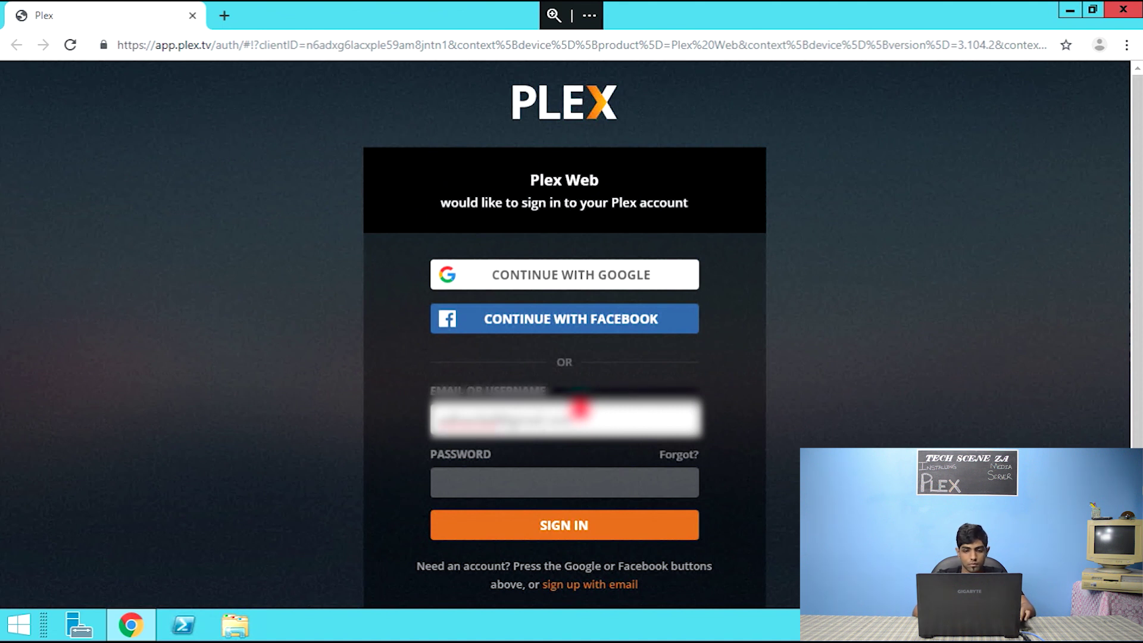
pyautogui.press('Tab')
pyautogui.write('••')
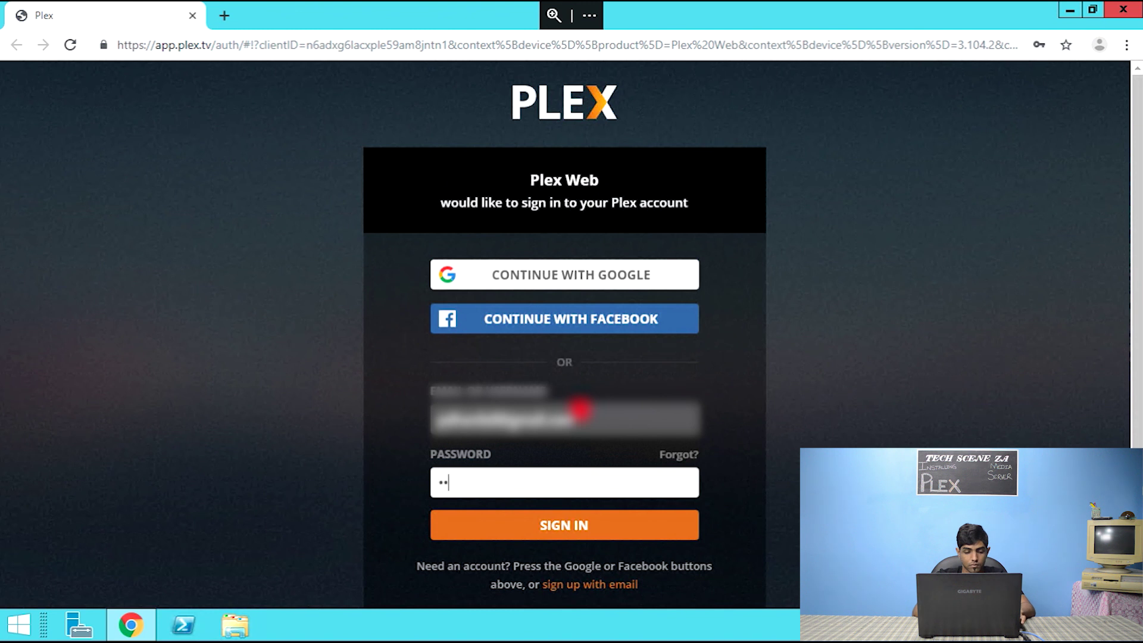
pyautogui.write('••••••••')
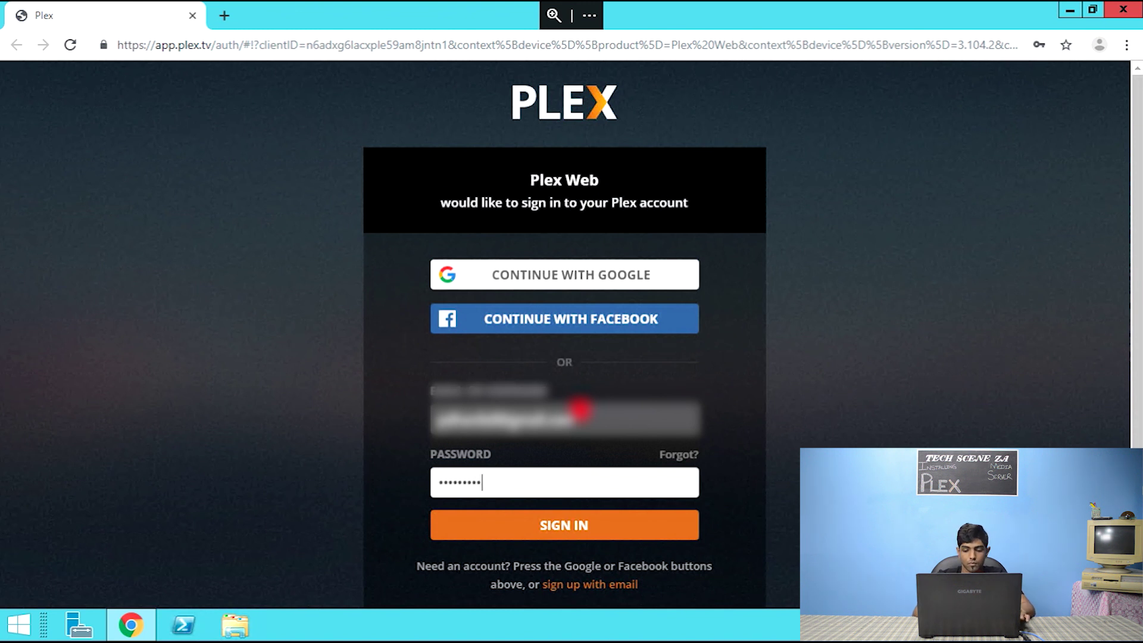
pyautogui.press('Return')
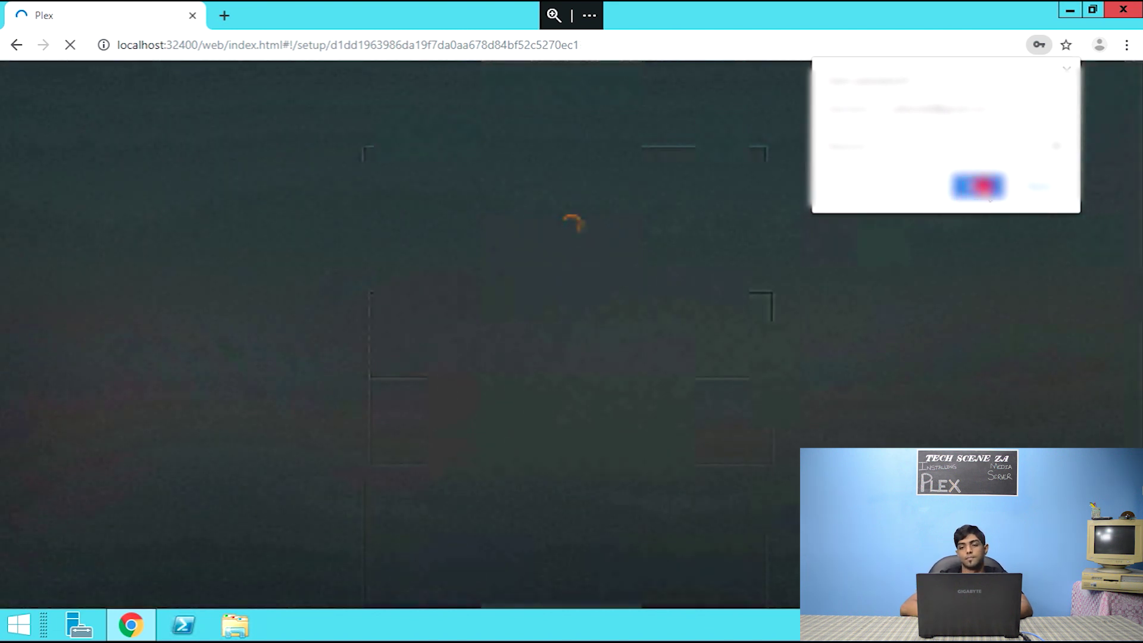
# - Save the password in Chrome, skip the How Plex Works overview and close the Plex Pass offer
pyautogui.click(981, 186)
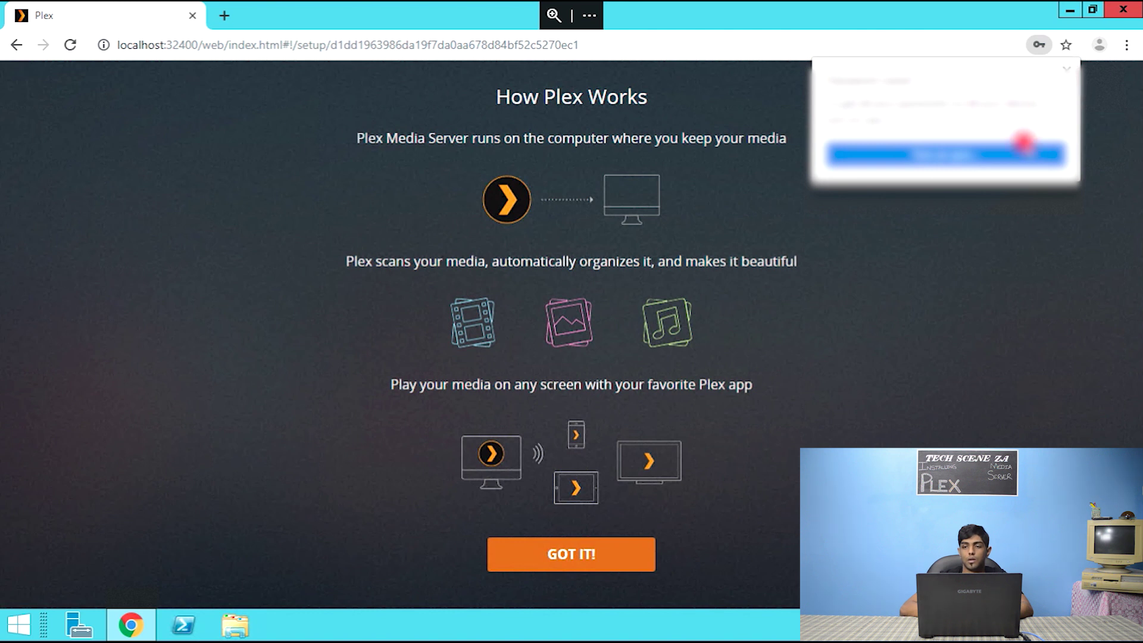
pyautogui.click(1071, 72)
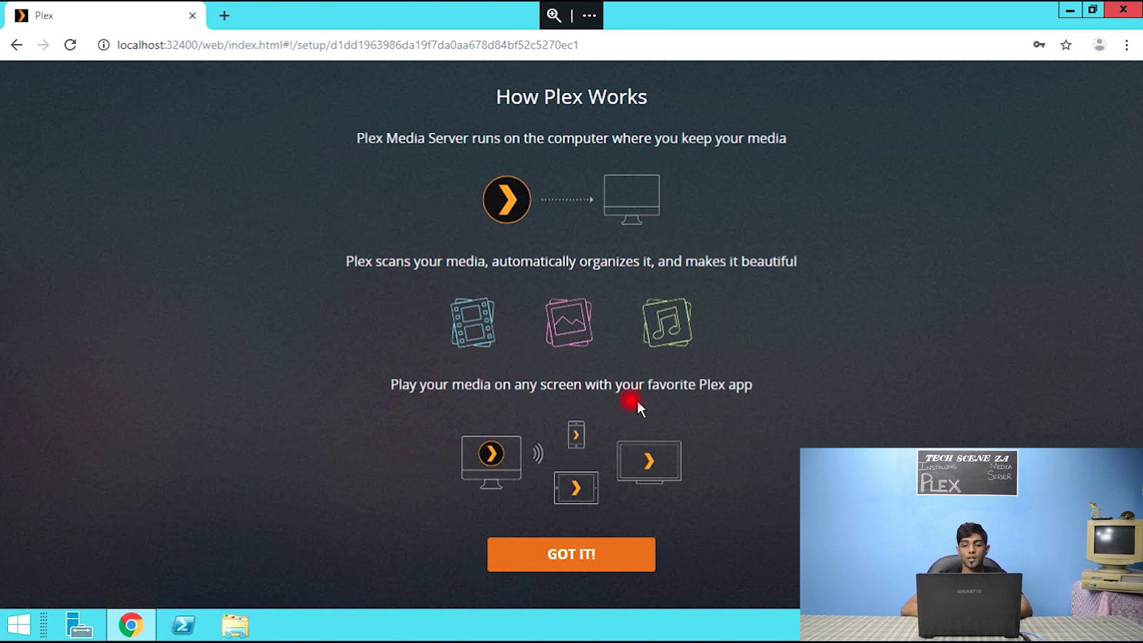
pyautogui.click(573, 557)
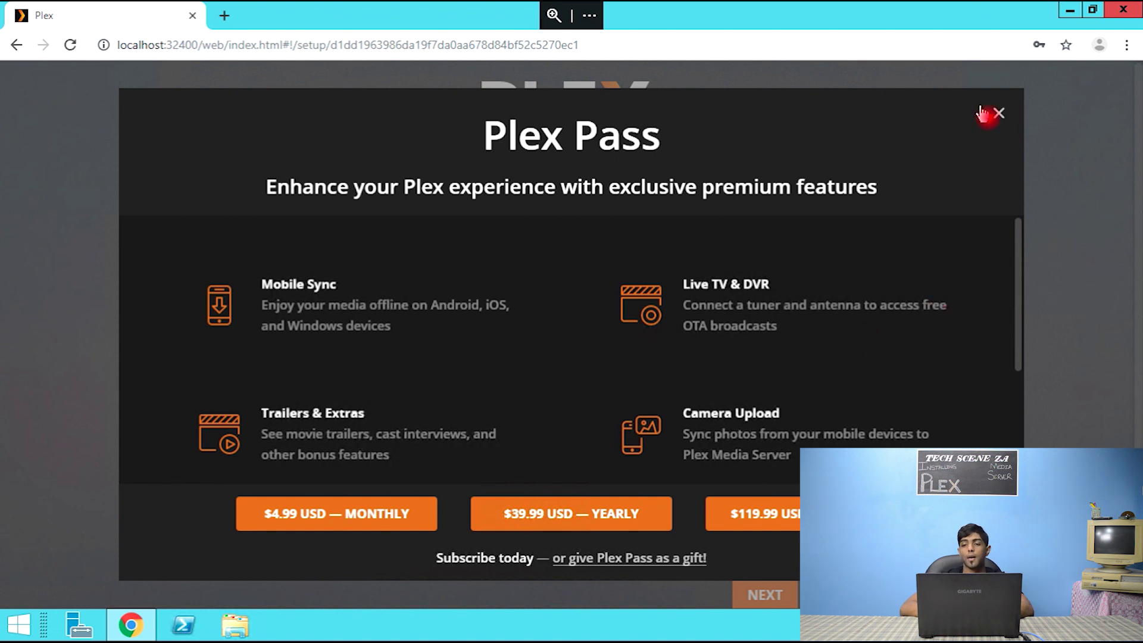
pyautogui.click(1000, 113)
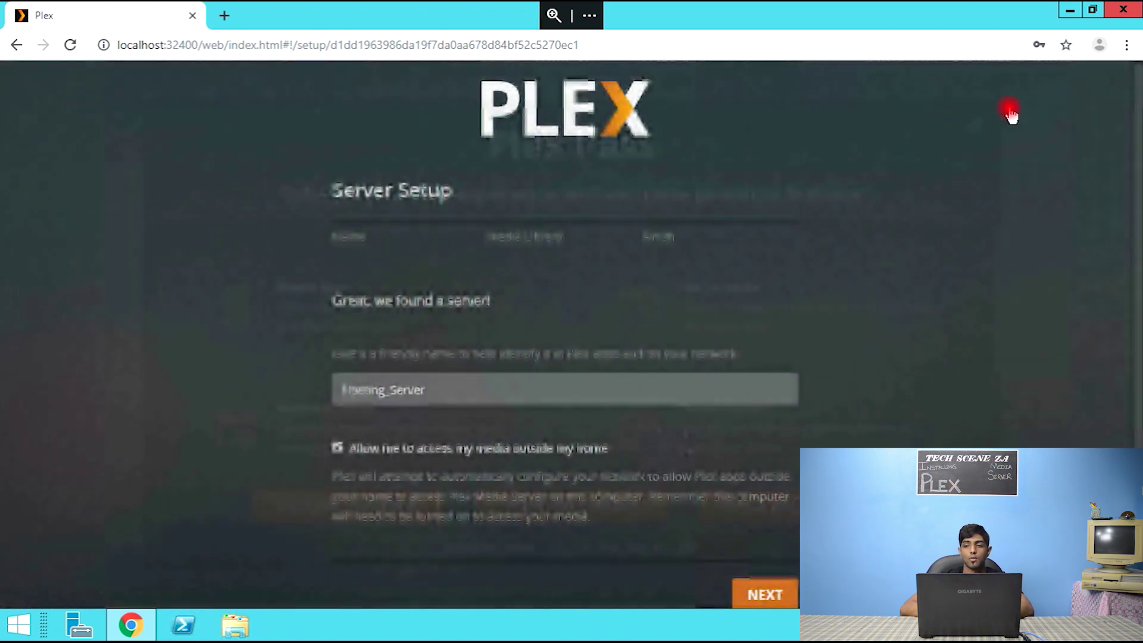
# - Replace the server's current name with a new home-based name
pyautogui.doubleClick(454, 387)
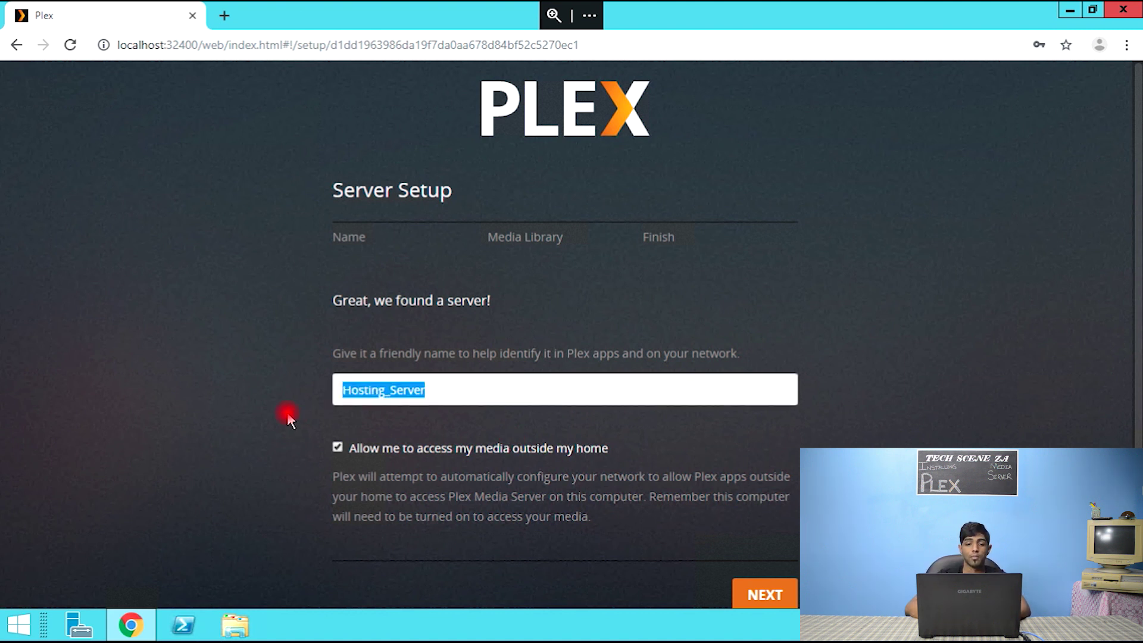
pyautogui.press('BackSpace')
pyautogui.write('DhanilallHome_Plex')
pyautogui.hotkey('ctrl', 'a')
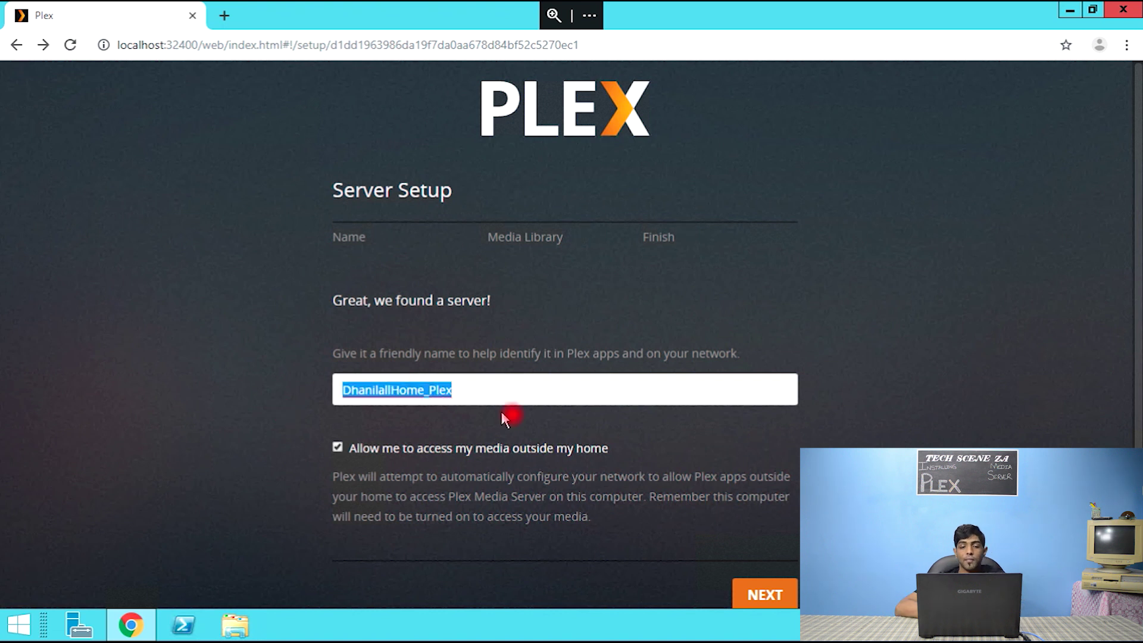
pyautogui.click(467, 401)
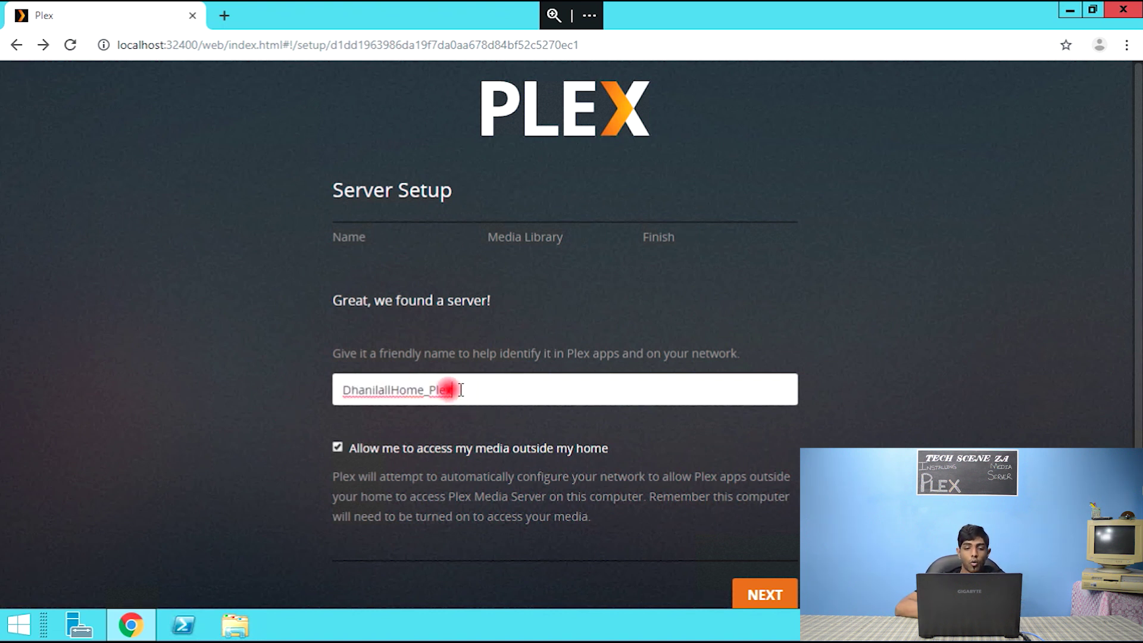
pyautogui.moveTo(450, 388); pyautogui.dragTo(341, 391)
pyautogui.click(560, 391)
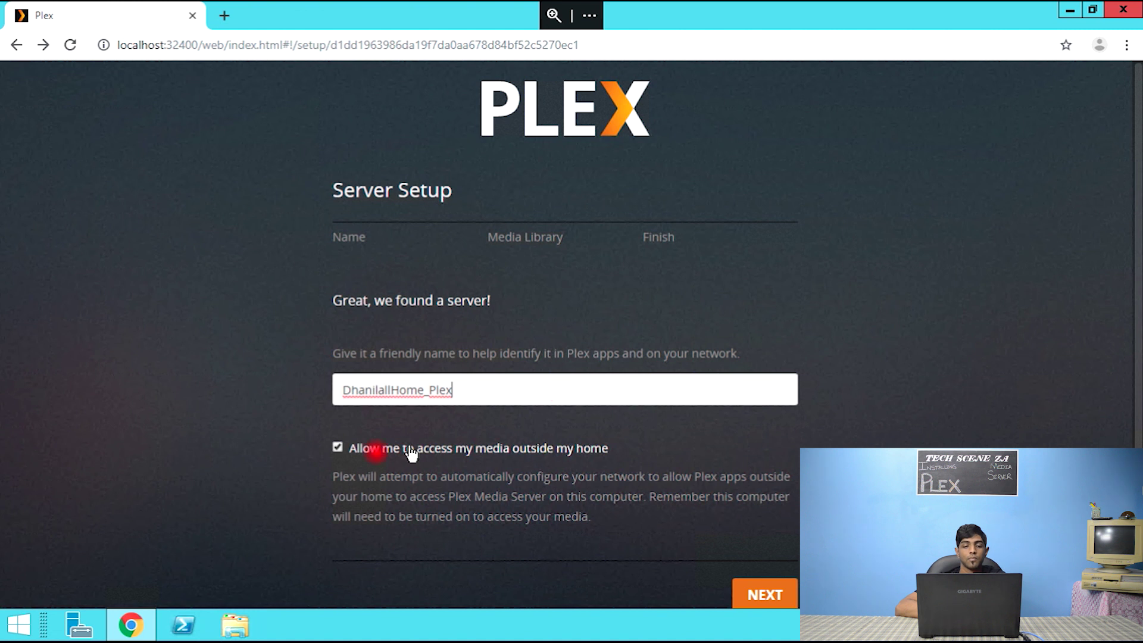
# - Keep 'Allow me to access my media outside my home' enabled and continue to Media Library
pyautogui.moveTo(350, 449); pyautogui.dragTo(620, 467)
pyautogui.click(527, 451)
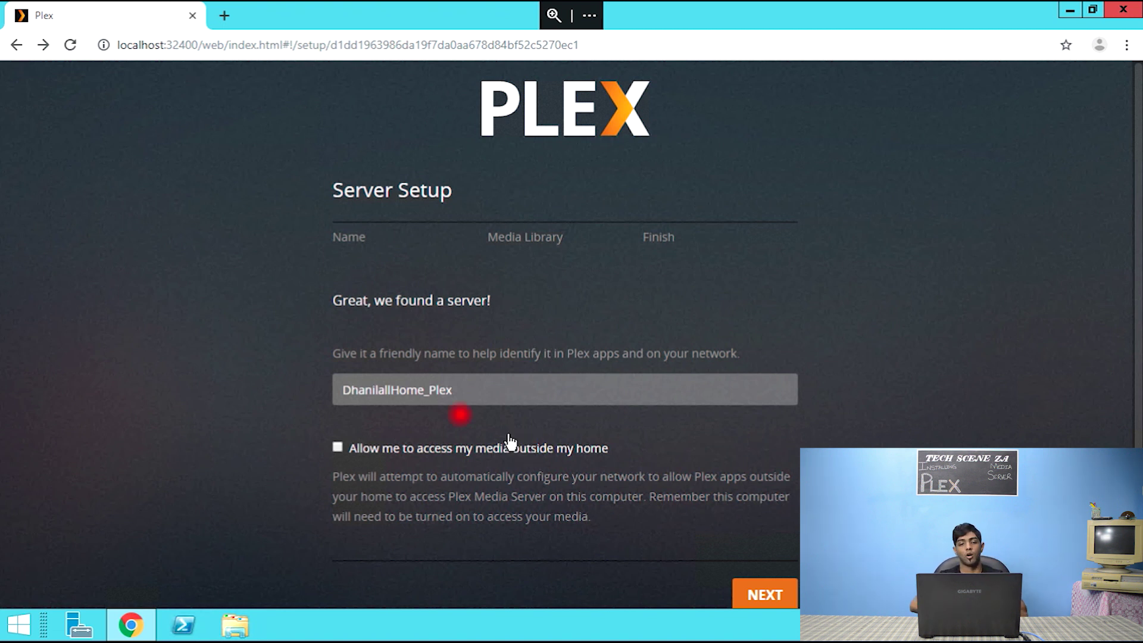
pyautogui.click(339, 447)
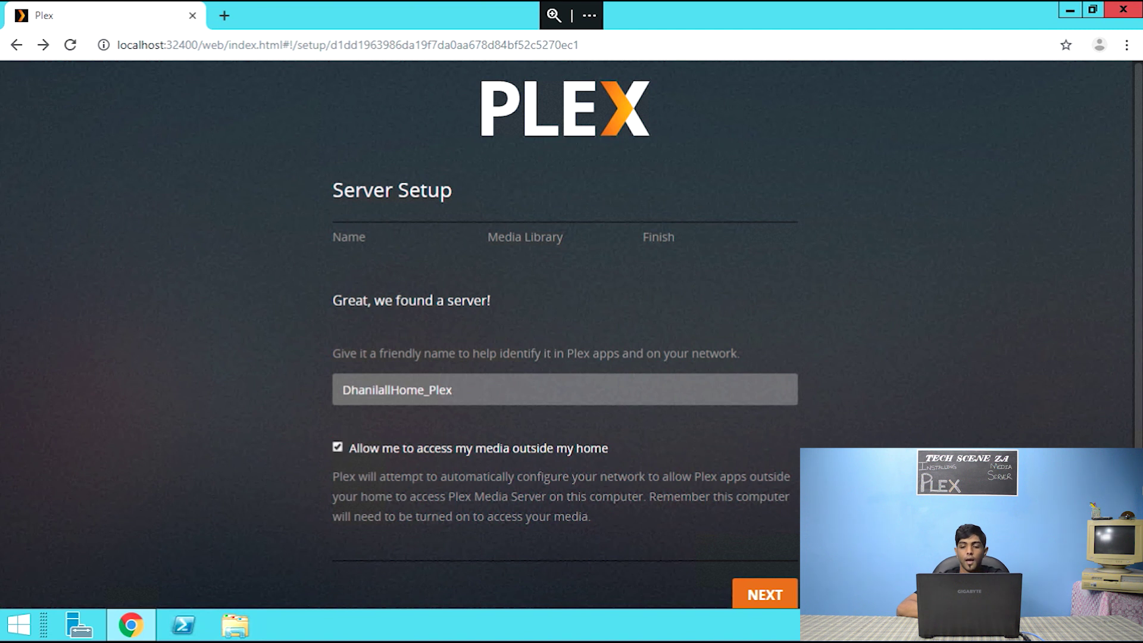
pyautogui.click(772, 602)
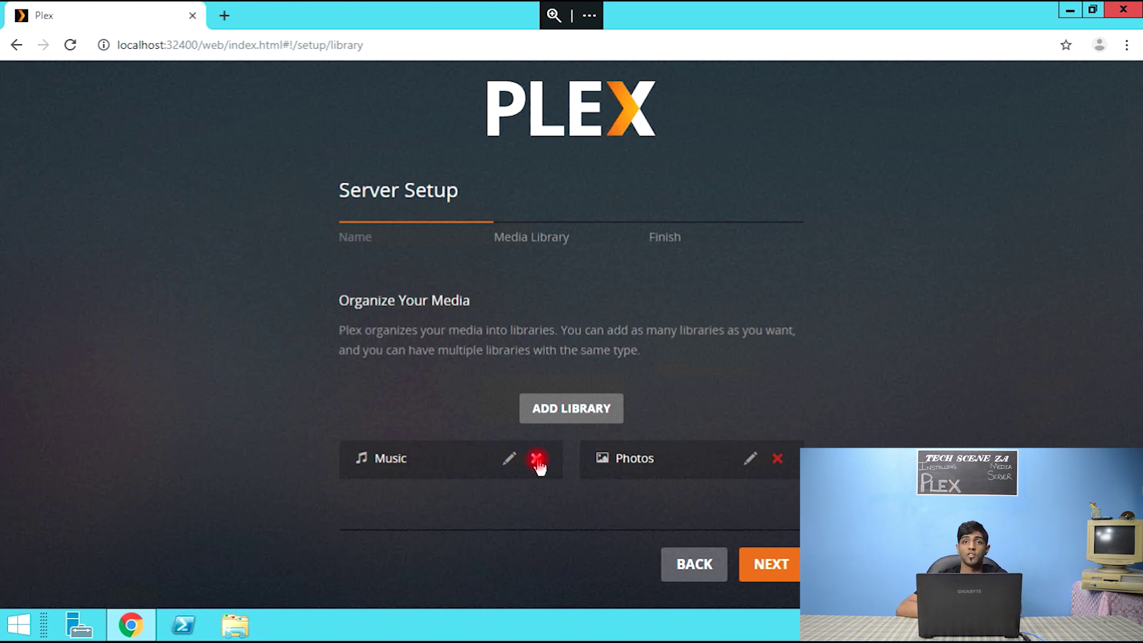
# - Delete the default Music library
pyautogui.click(537, 459)
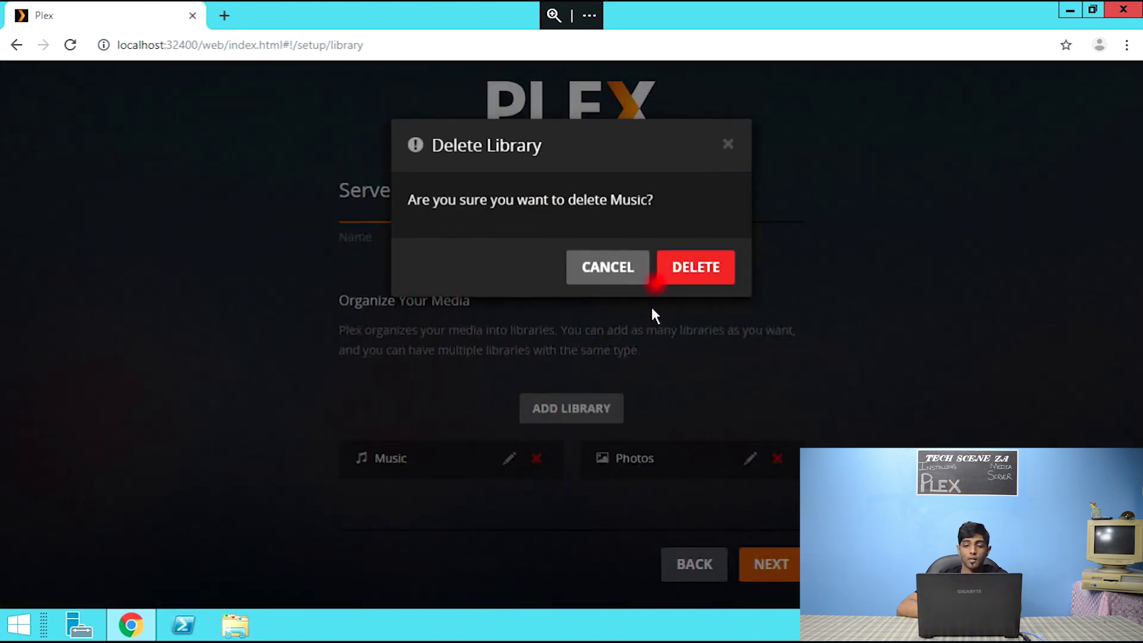
pyautogui.click(713, 268)
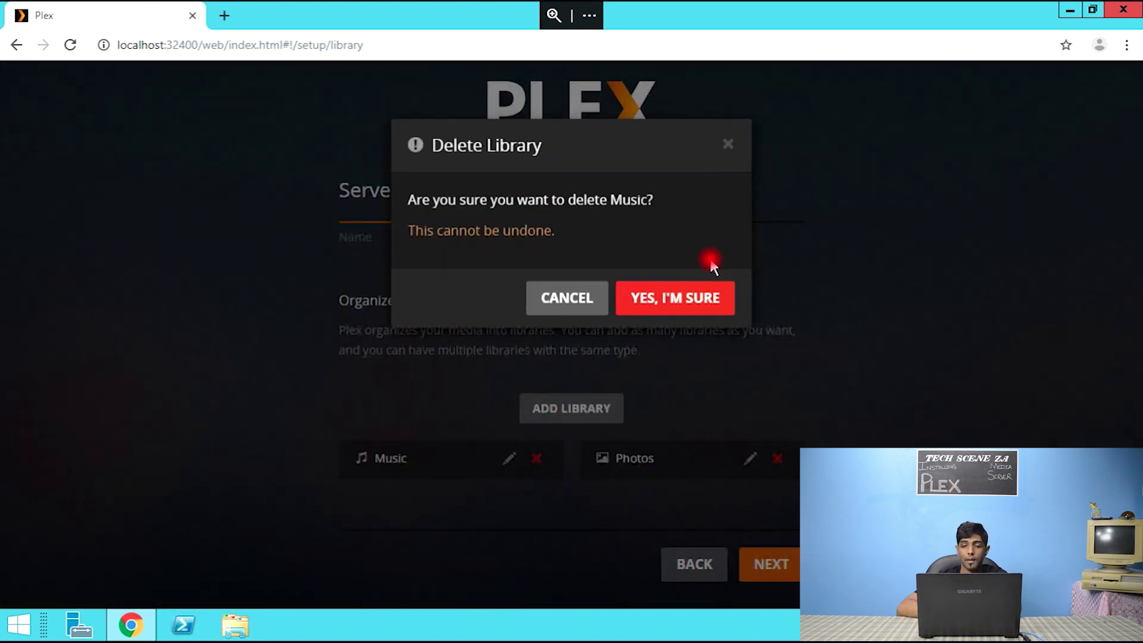
pyautogui.click(705, 306)
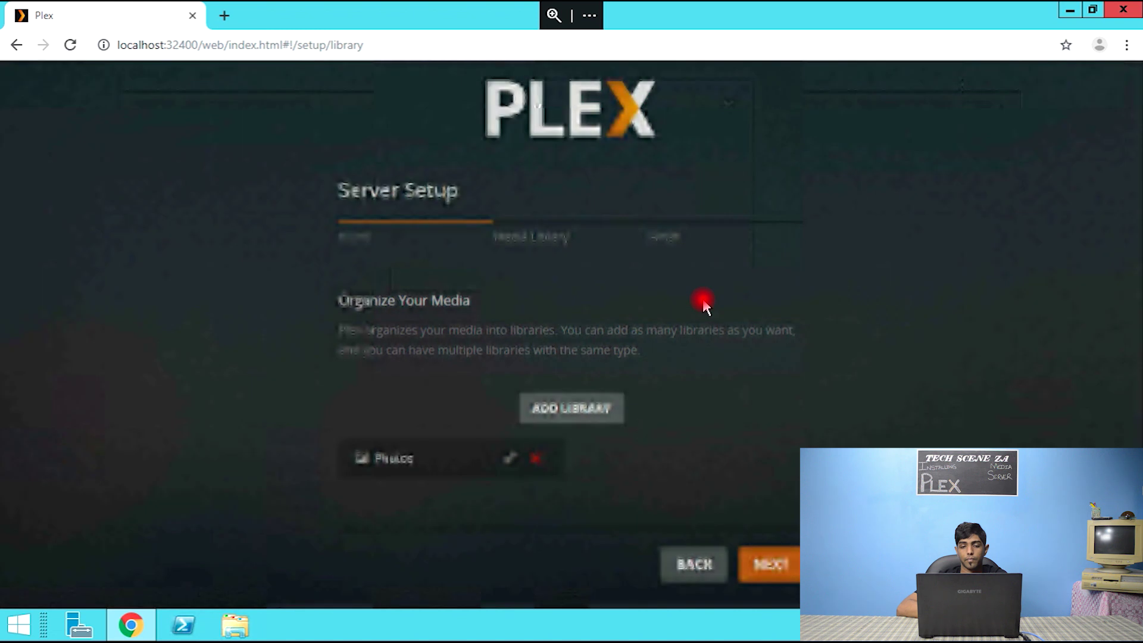
# - Delete the default Photos library
pyautogui.click(533, 459)
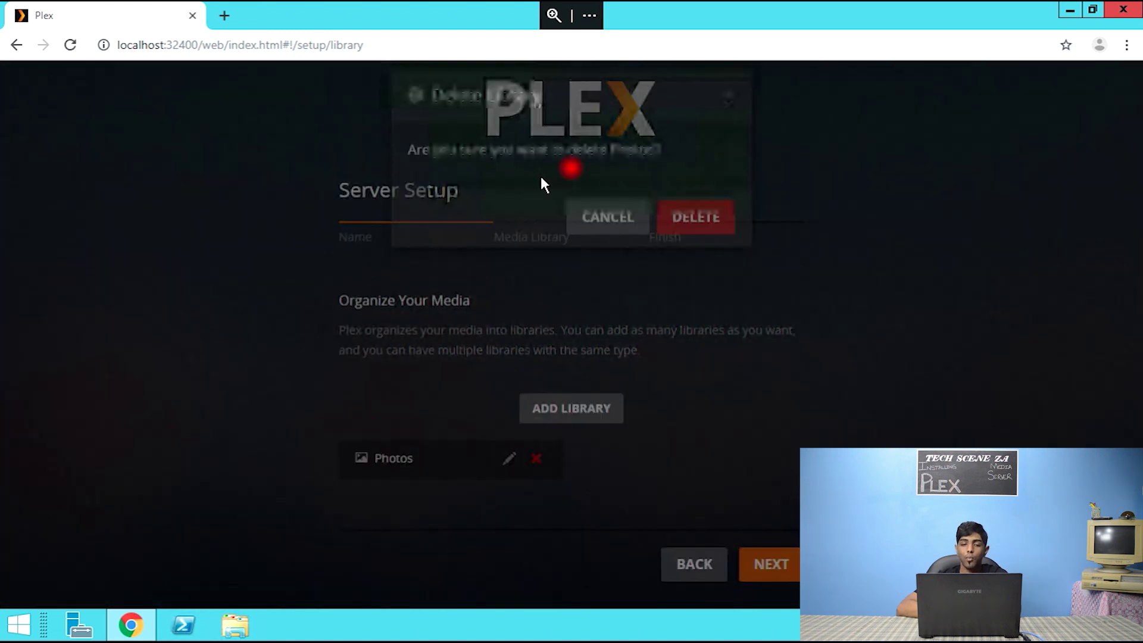
pyautogui.click(700, 230)
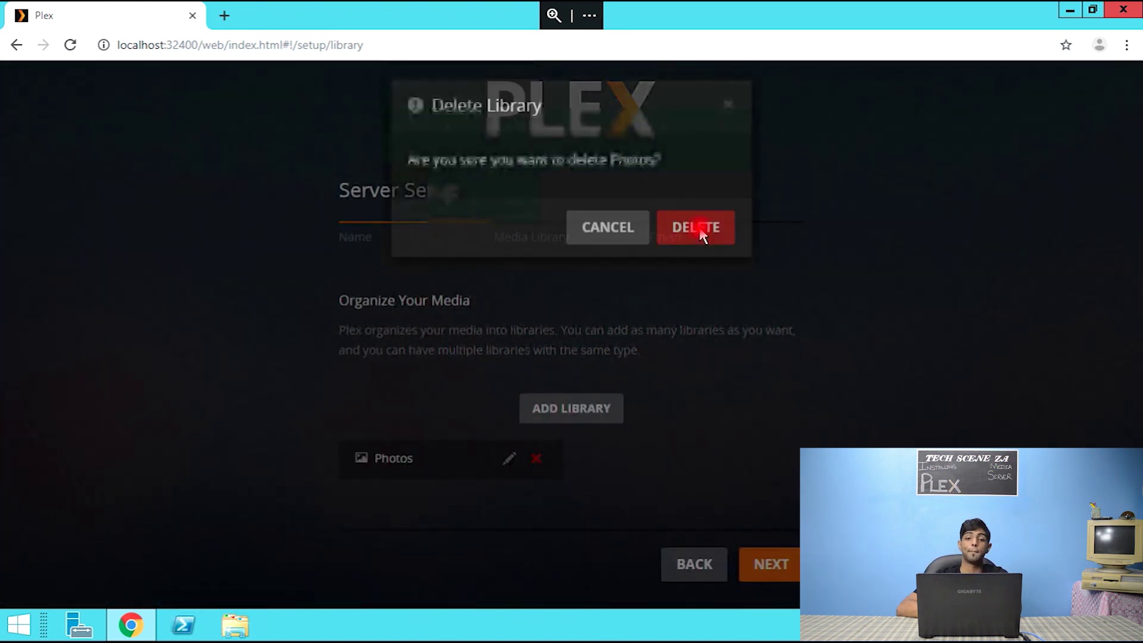
pyautogui.click(707, 271)
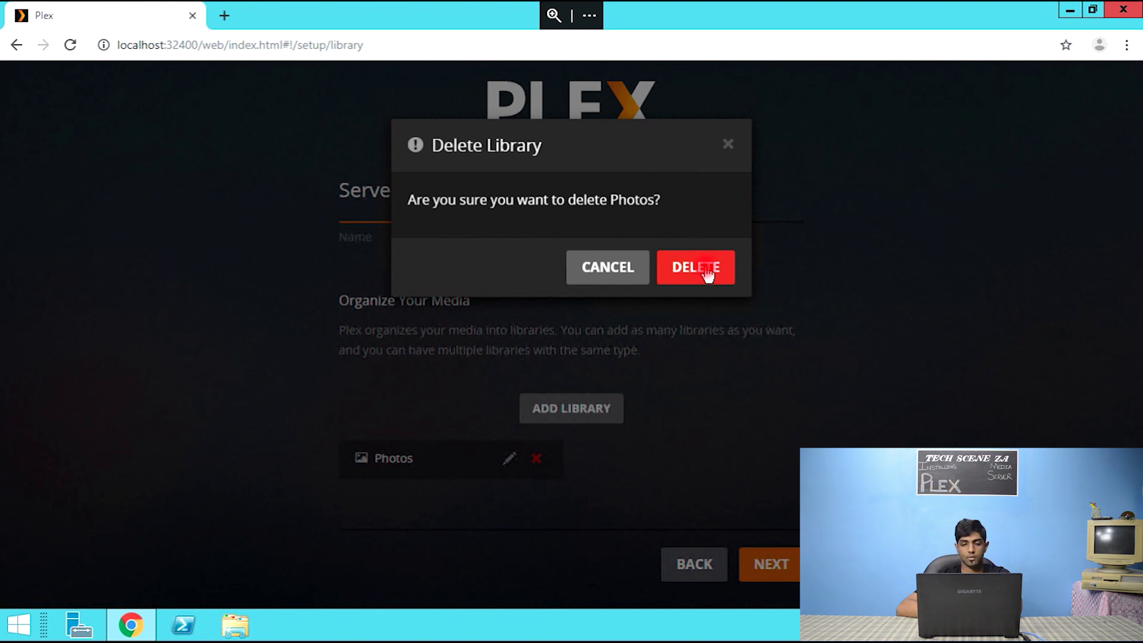
pyautogui.click(693, 295)
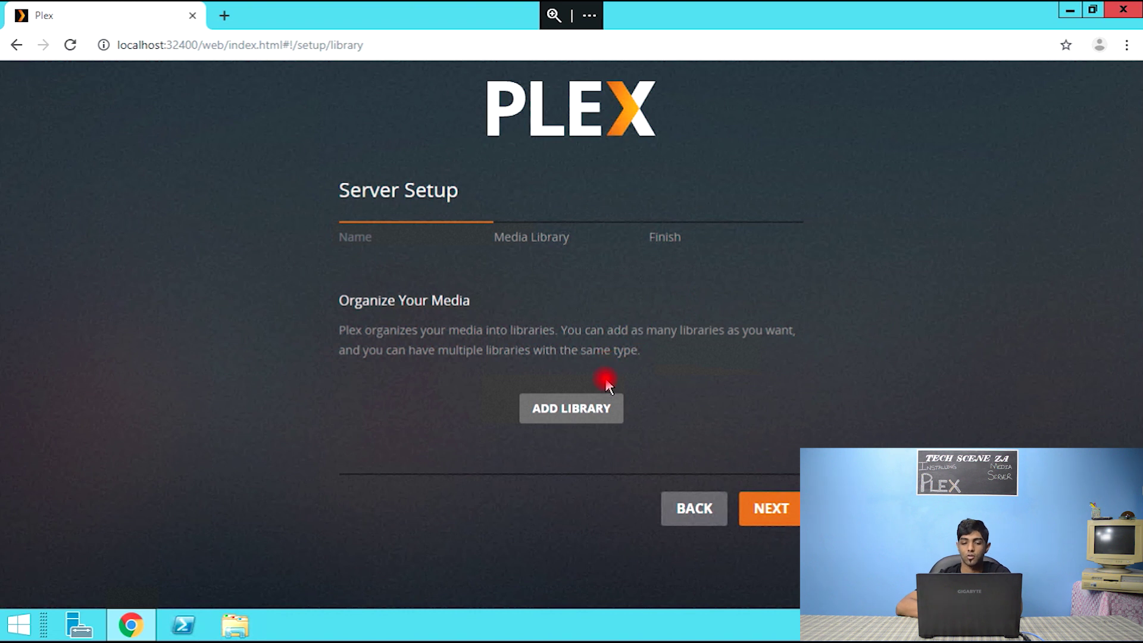
# - Start a Movies-type library, open its media folder picker, and bring up File Explorer
pyautogui.click(600, 410)
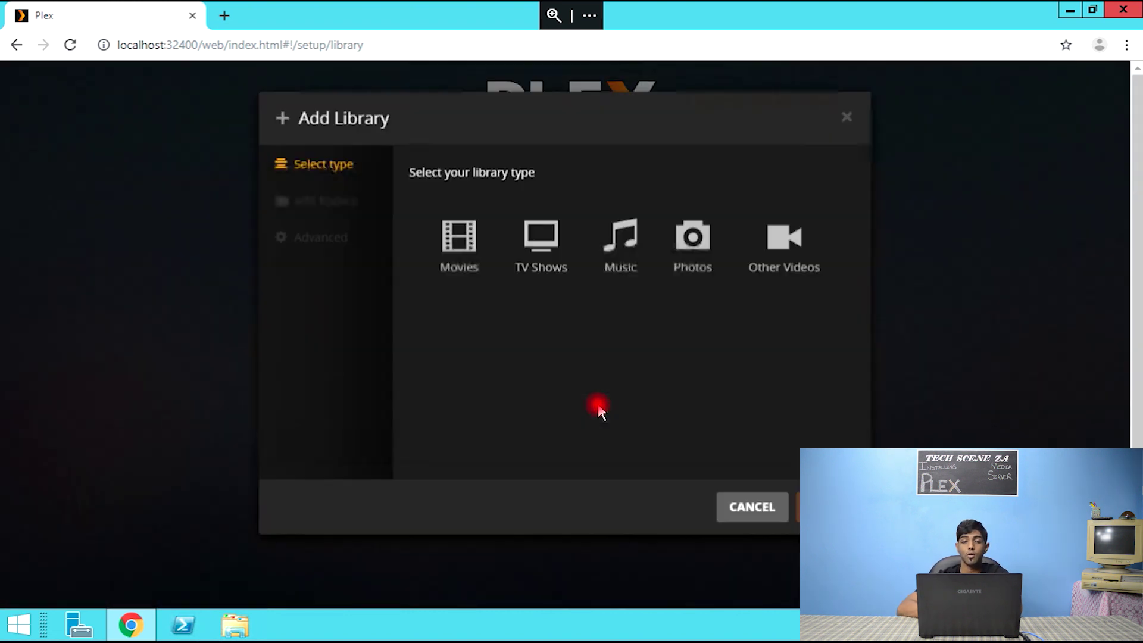
pyautogui.click(469, 292)
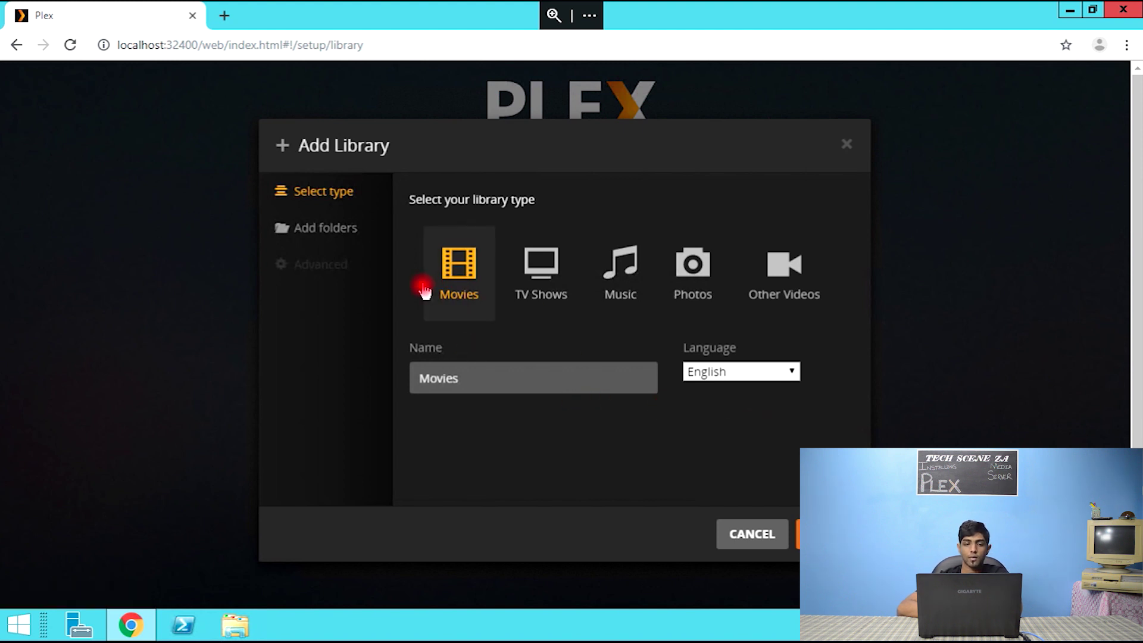
pyautogui.click(827, 533)
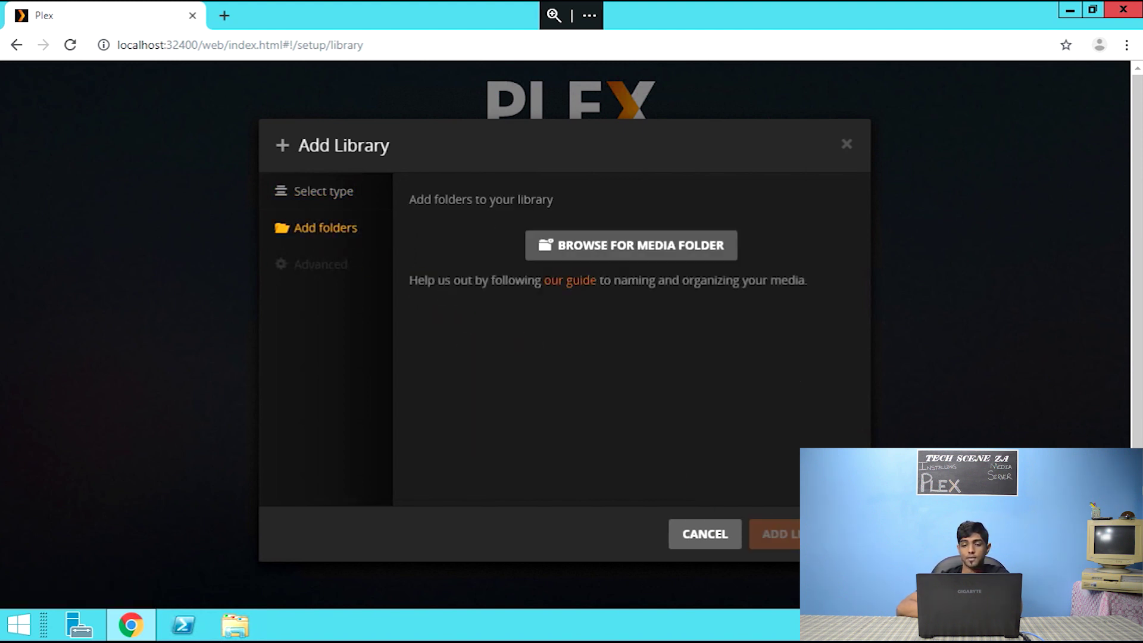
pyautogui.click(661, 248)
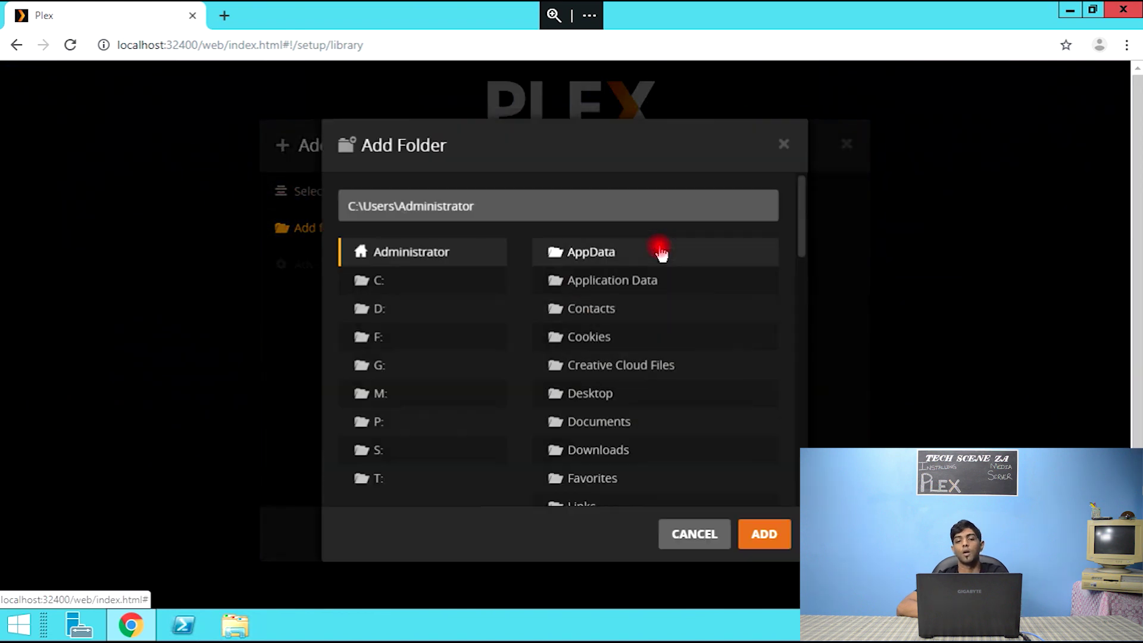
pyautogui.click(236, 624)
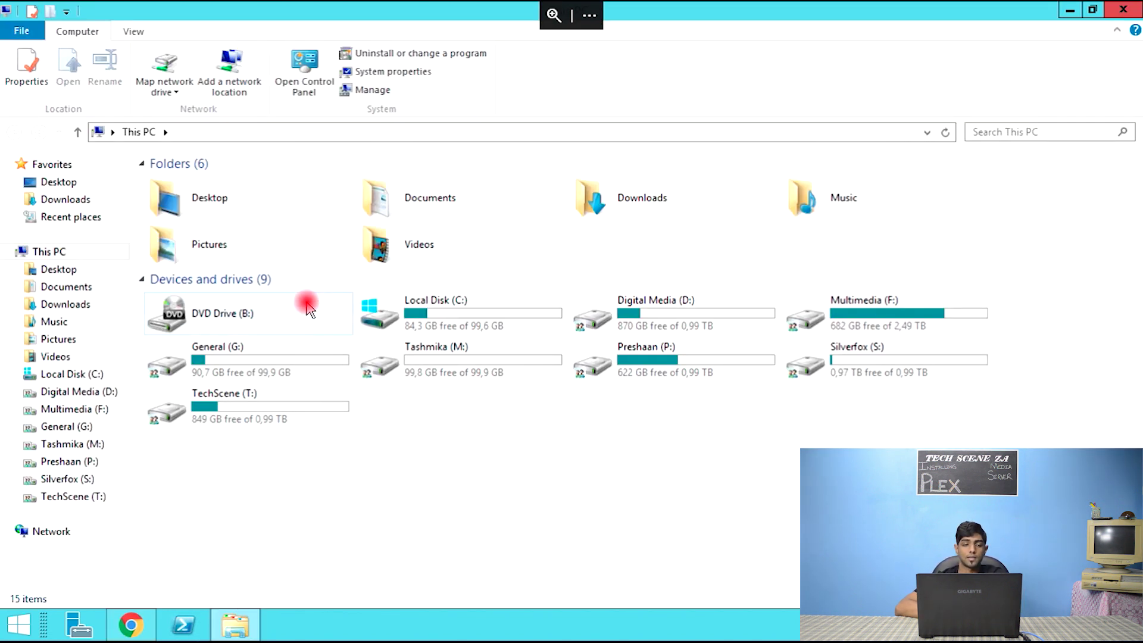
# - Look through F:\Movies (1Pre-2015, 2019, Classics, Collections), then return to Plex's Add Folder picker
pyautogui.doubleClick(893, 310)
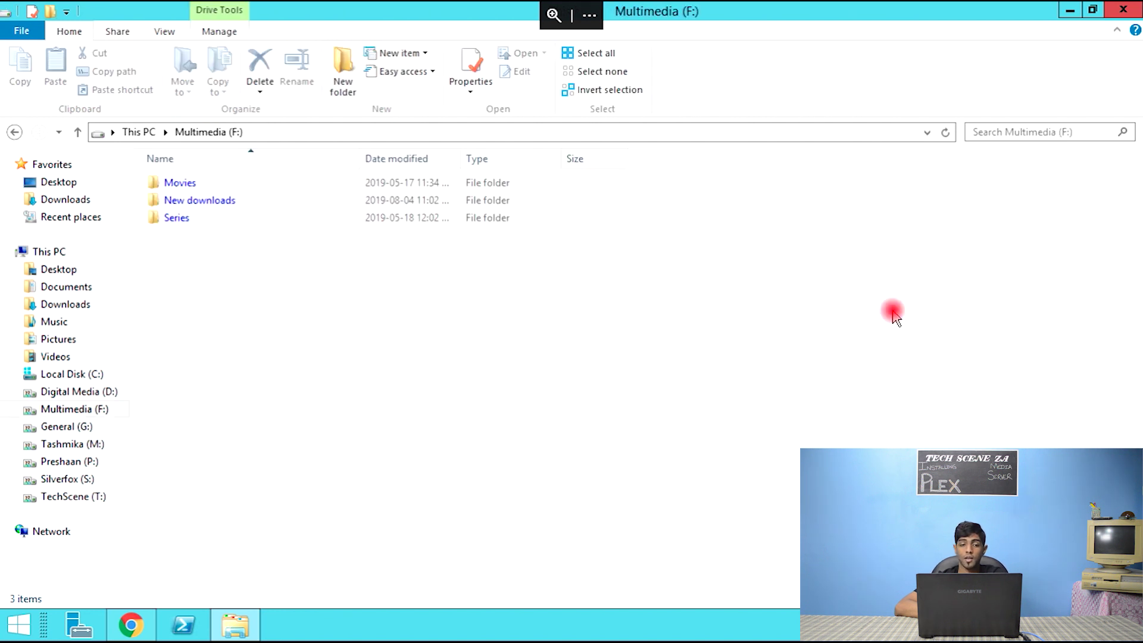
pyautogui.doubleClick(185, 183)
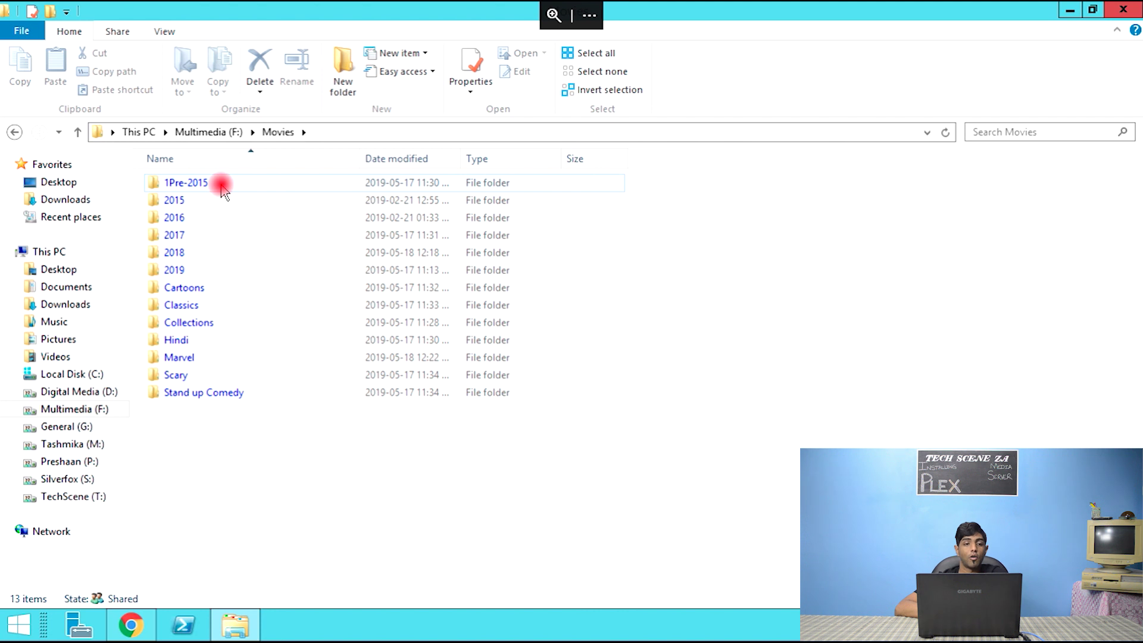
pyautogui.click(220, 187)
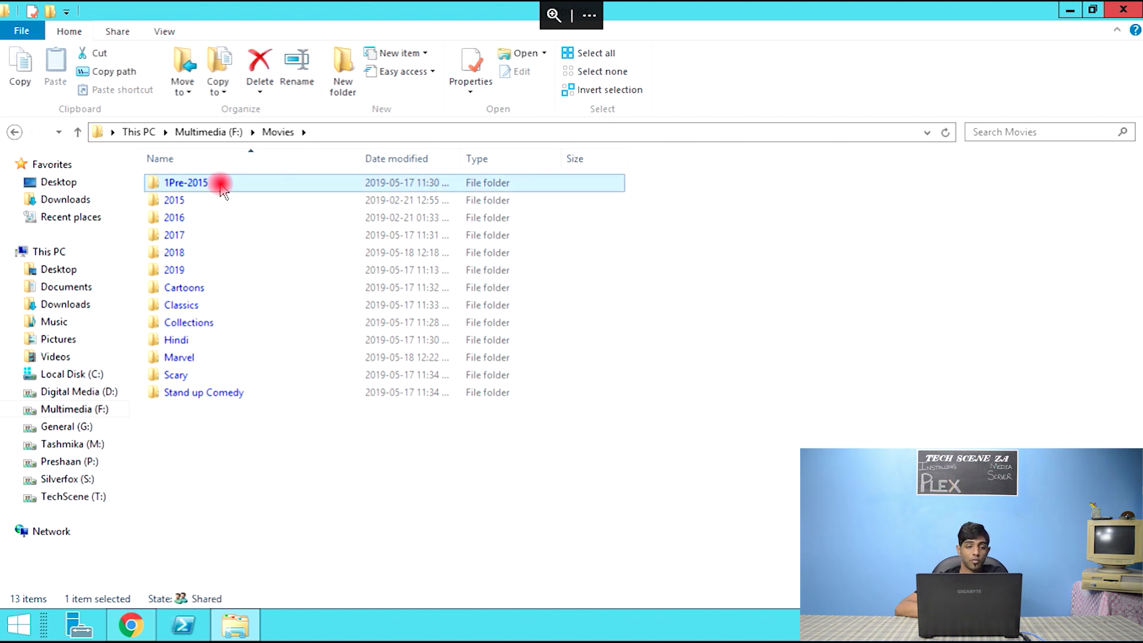
pyautogui.click(194, 270)
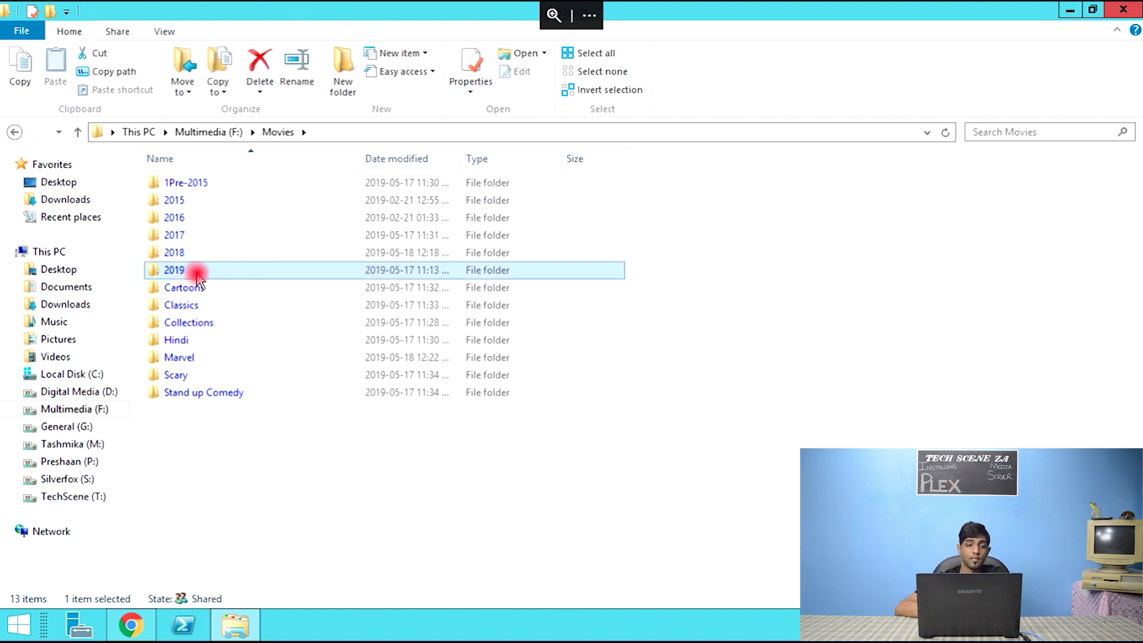
pyautogui.click(204, 308)
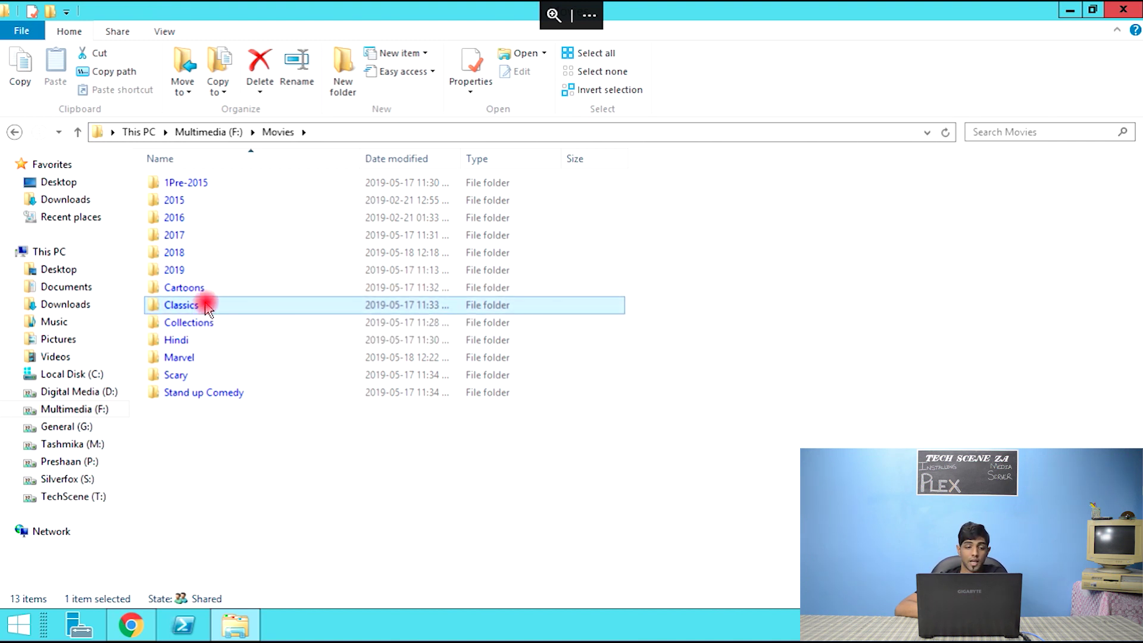
pyautogui.doubleClick(215, 322)
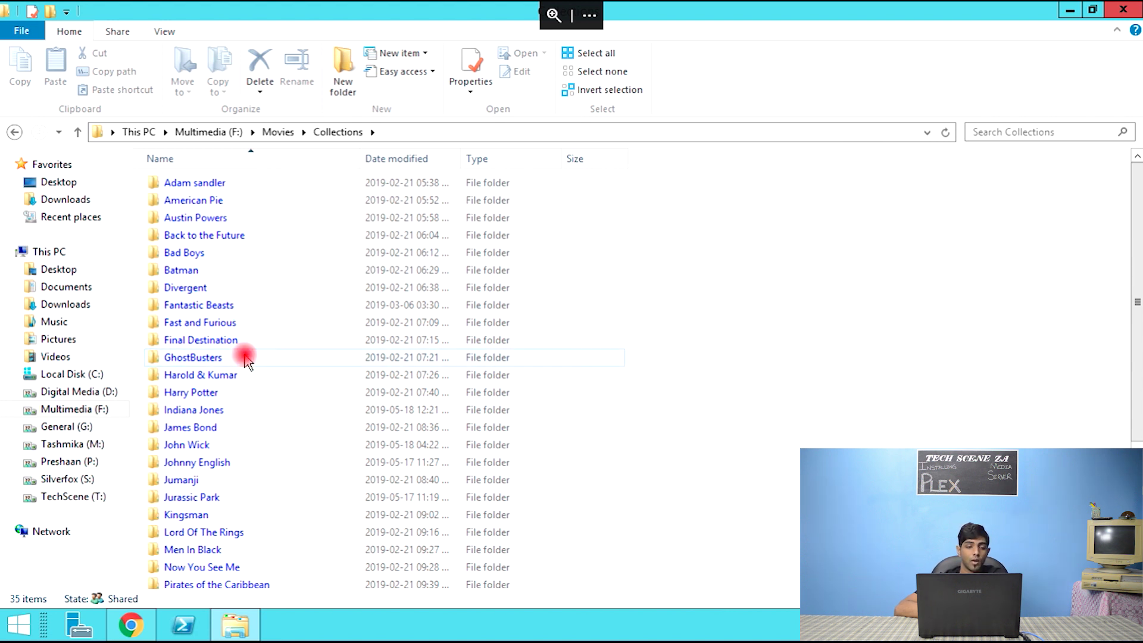
pyautogui.click(278, 132)
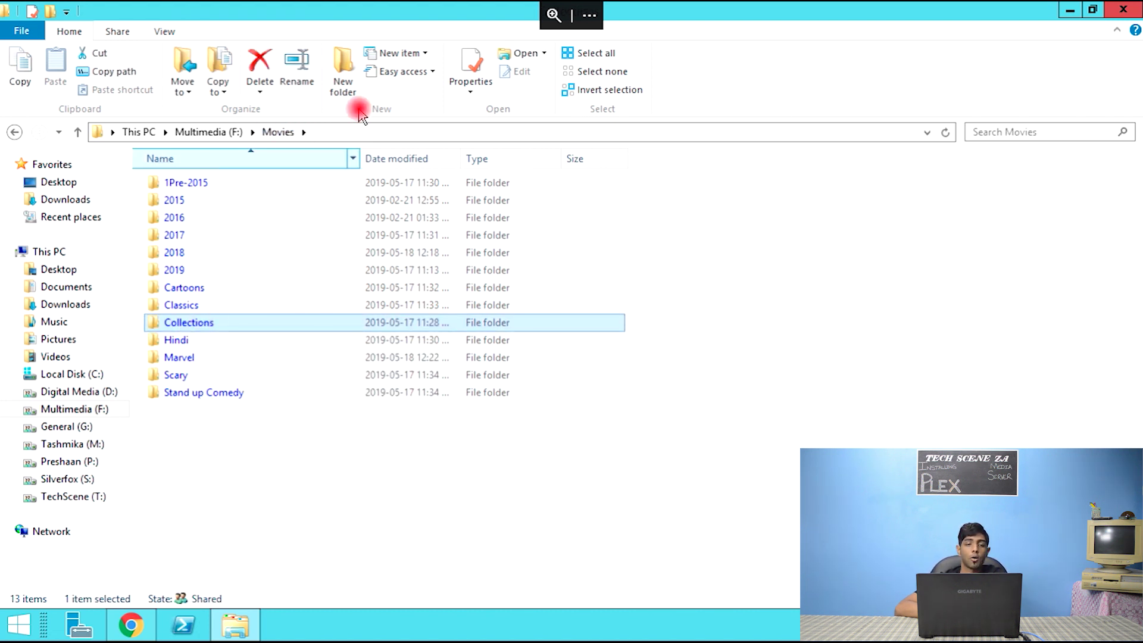
pyautogui.click(228, 134)
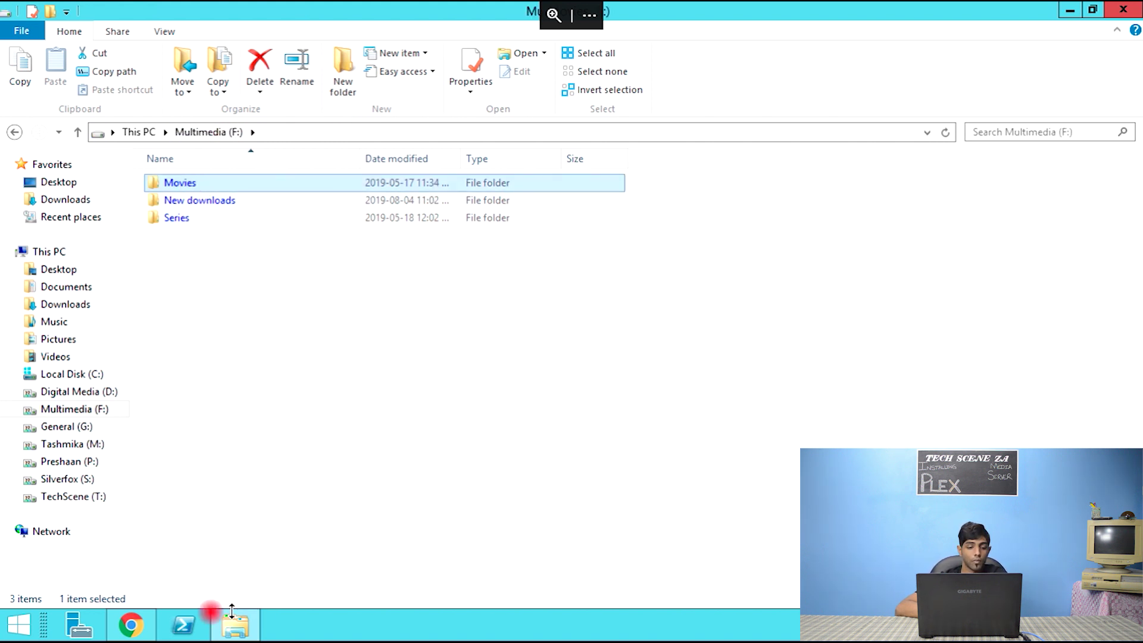
pyautogui.click(122, 631)
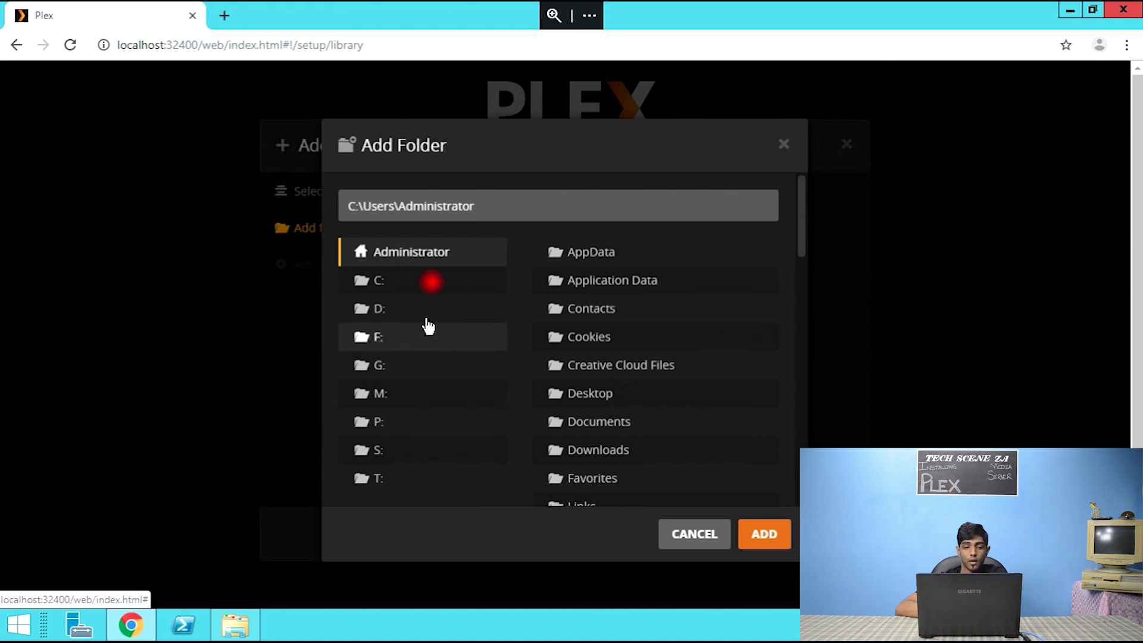
# - Add the F:\Movies folder and create the Movies library
pyautogui.click(386, 395)
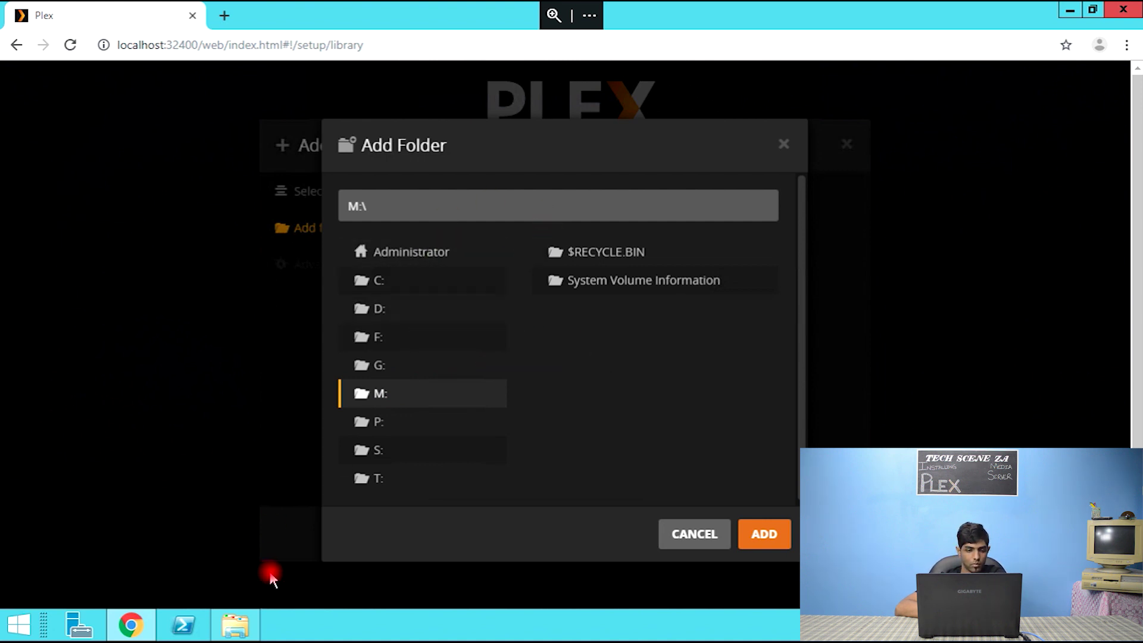
pyautogui.click(233, 625)
pyautogui.click(232, 625)
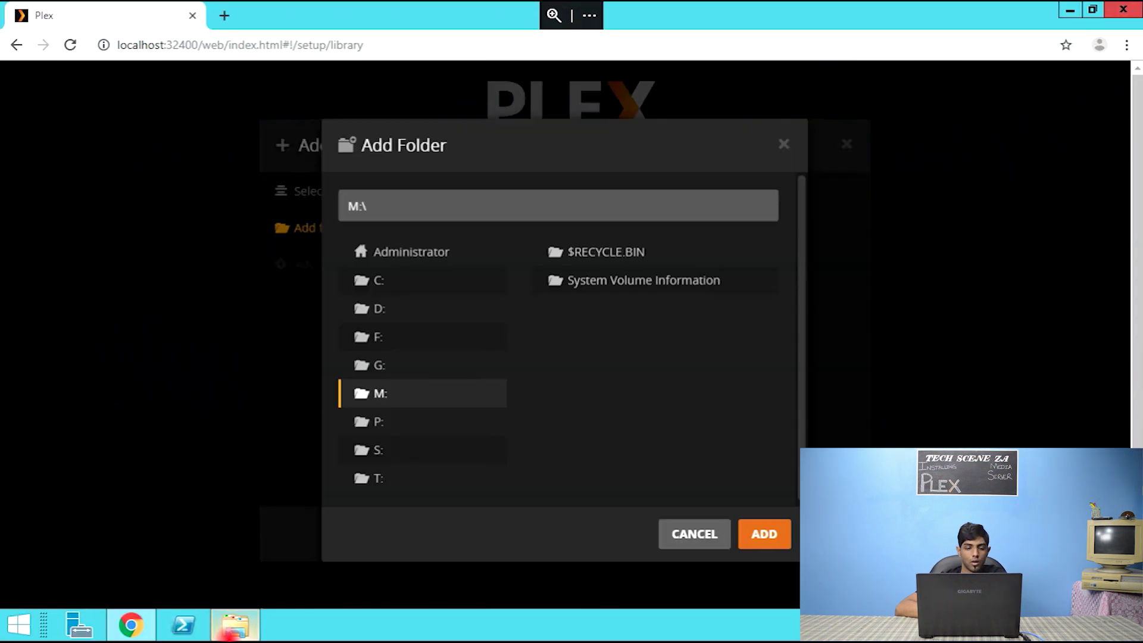
pyautogui.click(391, 338)
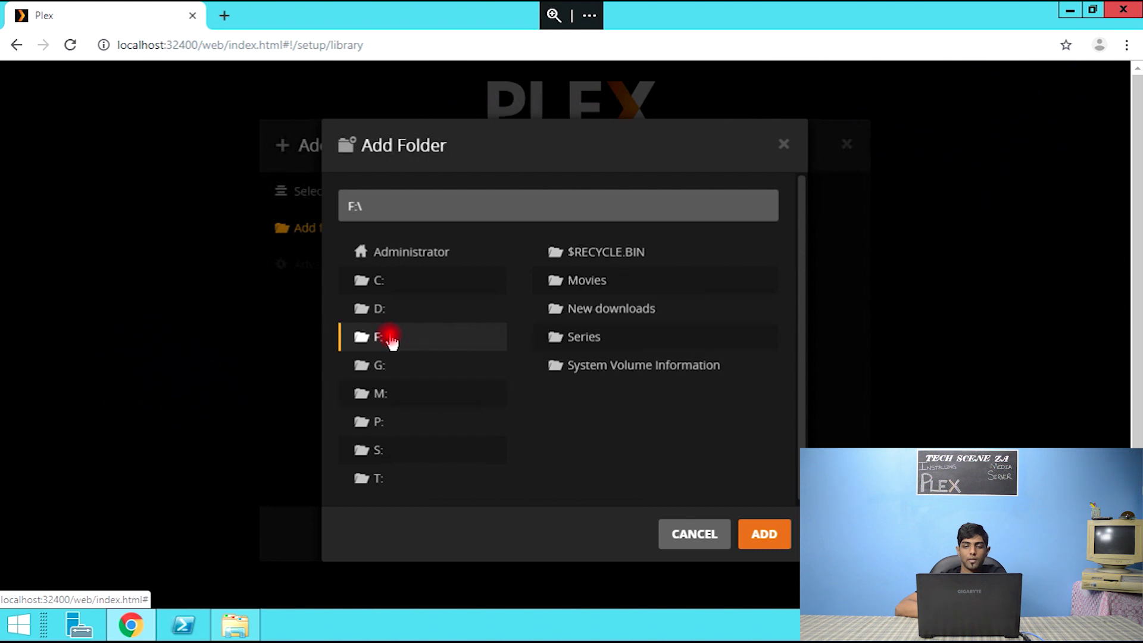
pyautogui.click(622, 287)
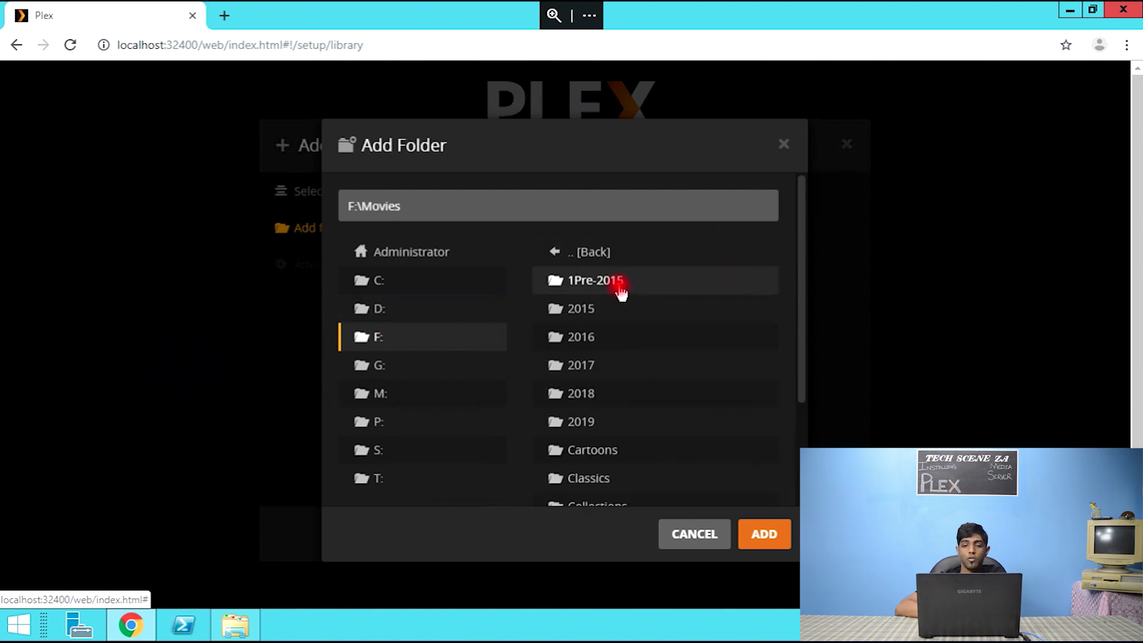
pyautogui.click(766, 537)
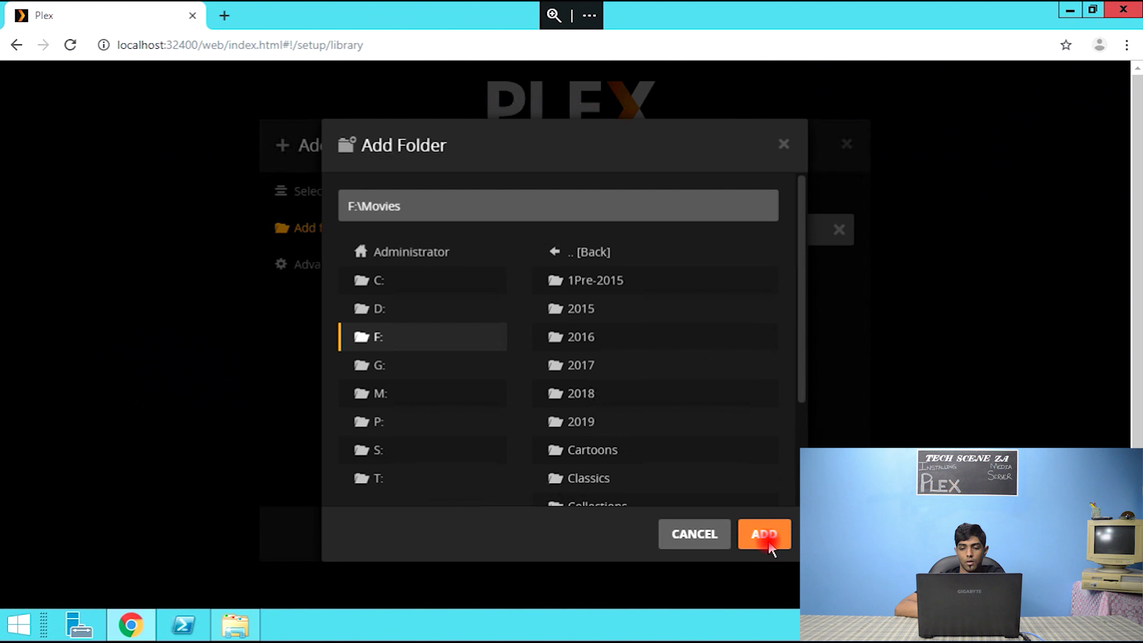
pyautogui.click(768, 539)
pyautogui.click(770, 542)
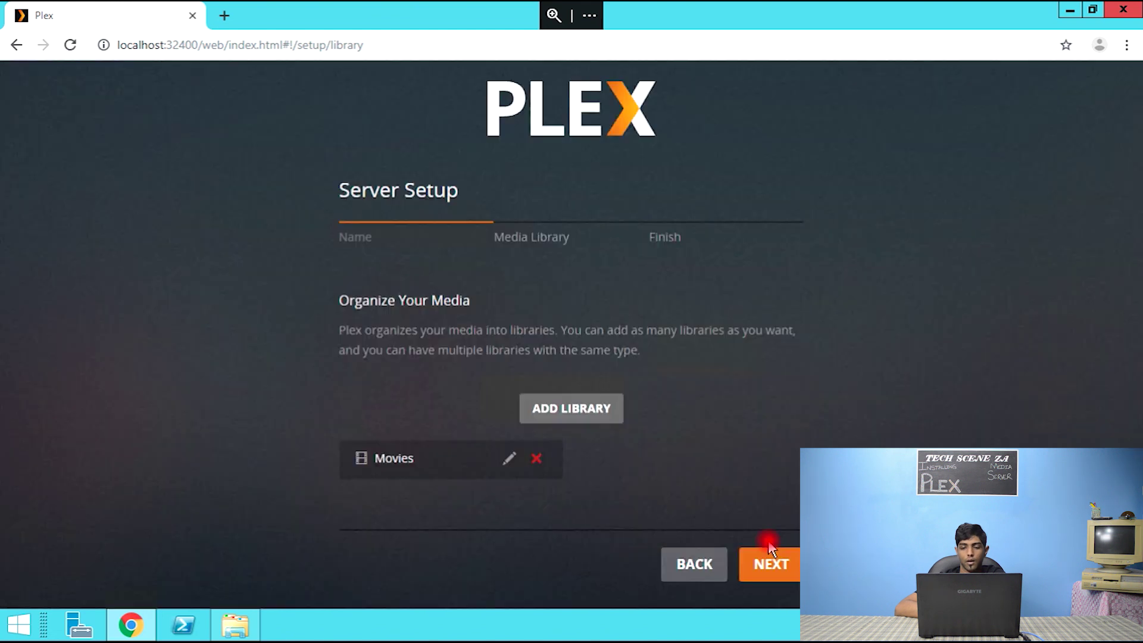
# - Add a TV Shows library using the F:\Series folder
pyautogui.click(573, 417)
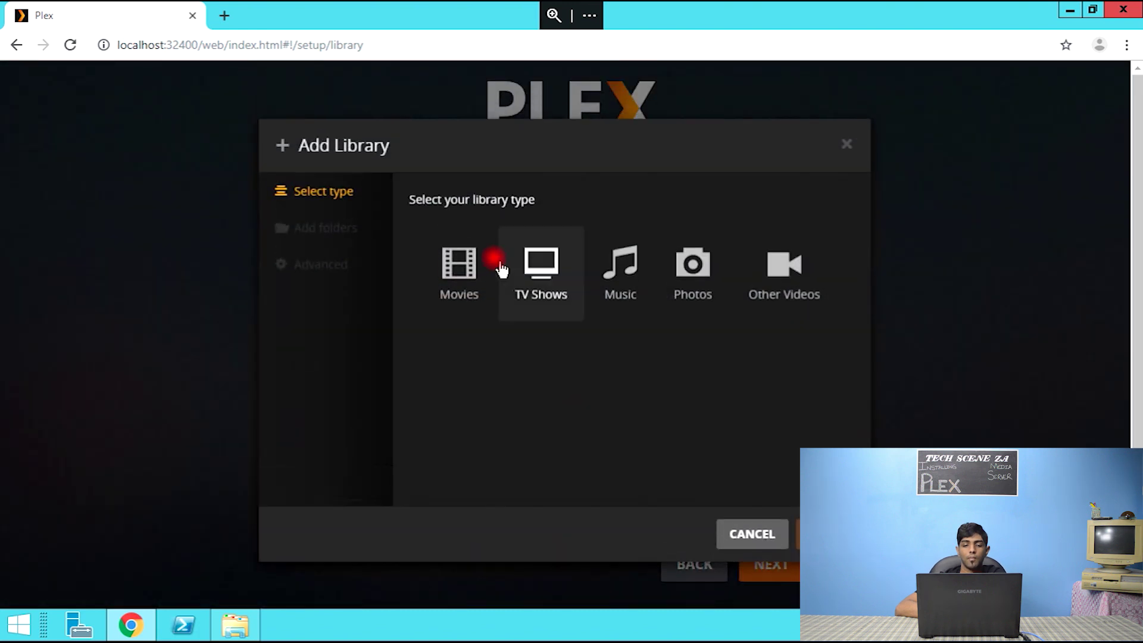
pyautogui.click(545, 264)
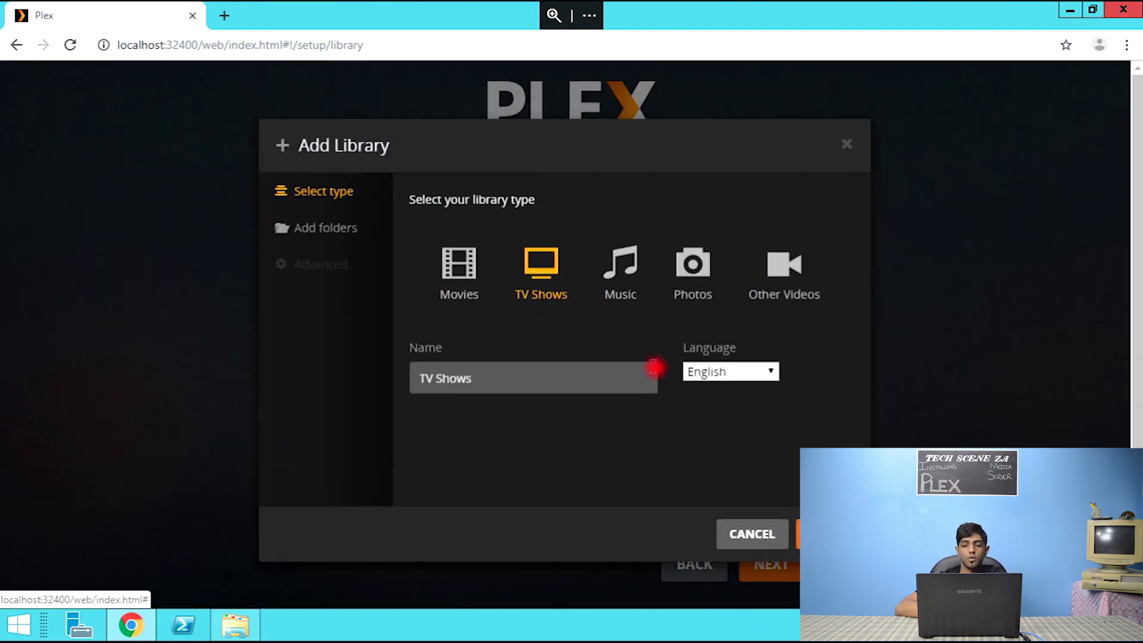
pyautogui.press('Return')
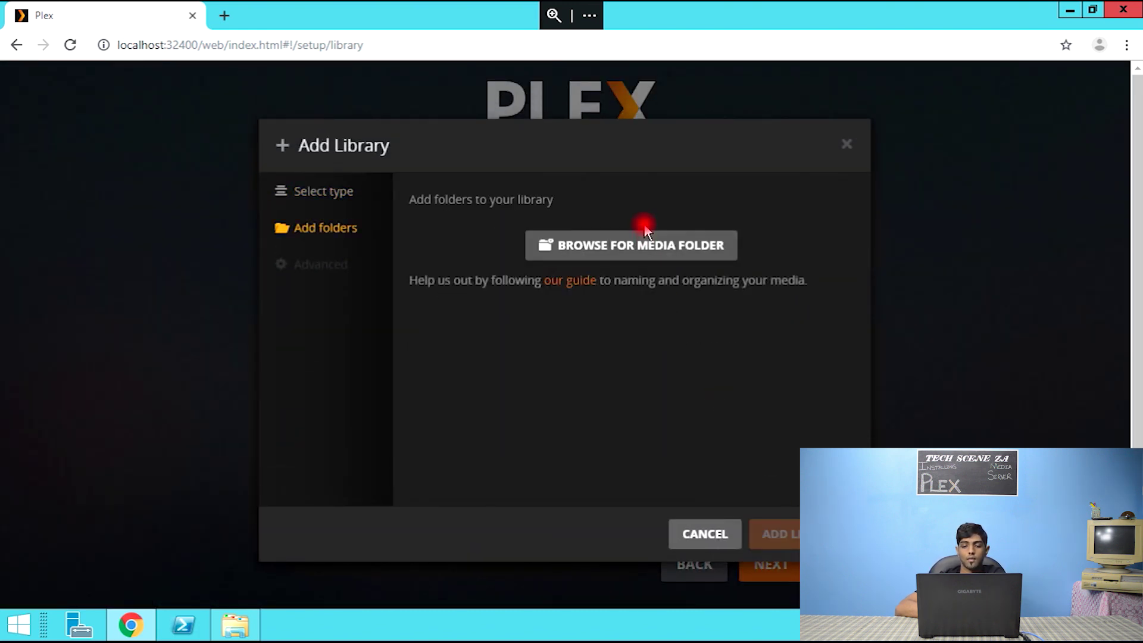
pyautogui.click(648, 251)
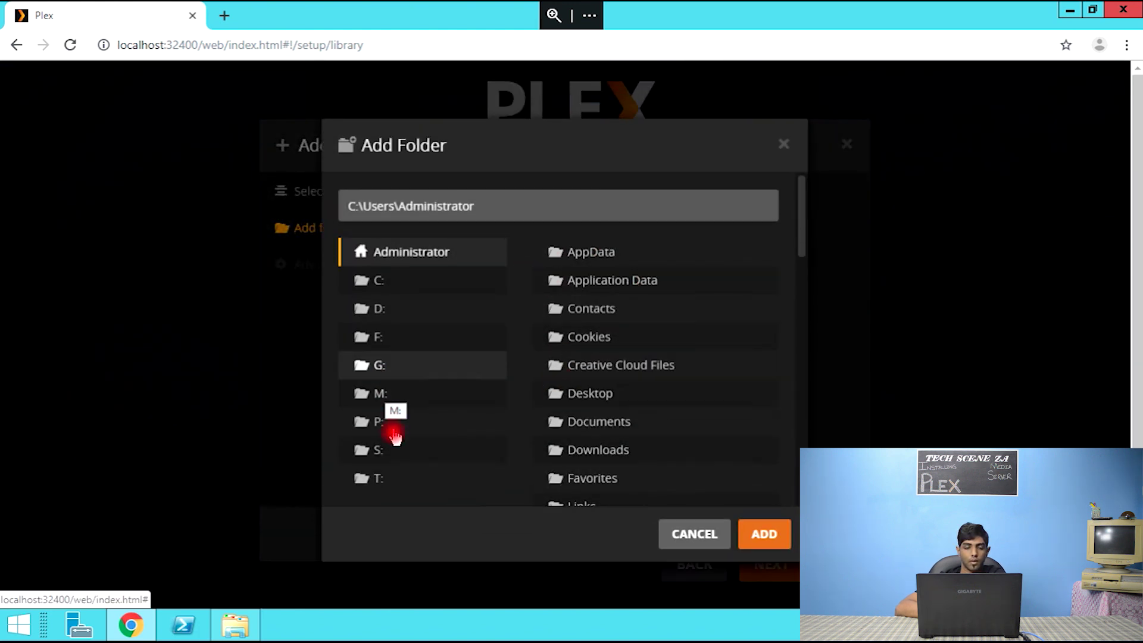
pyautogui.click(378, 347)
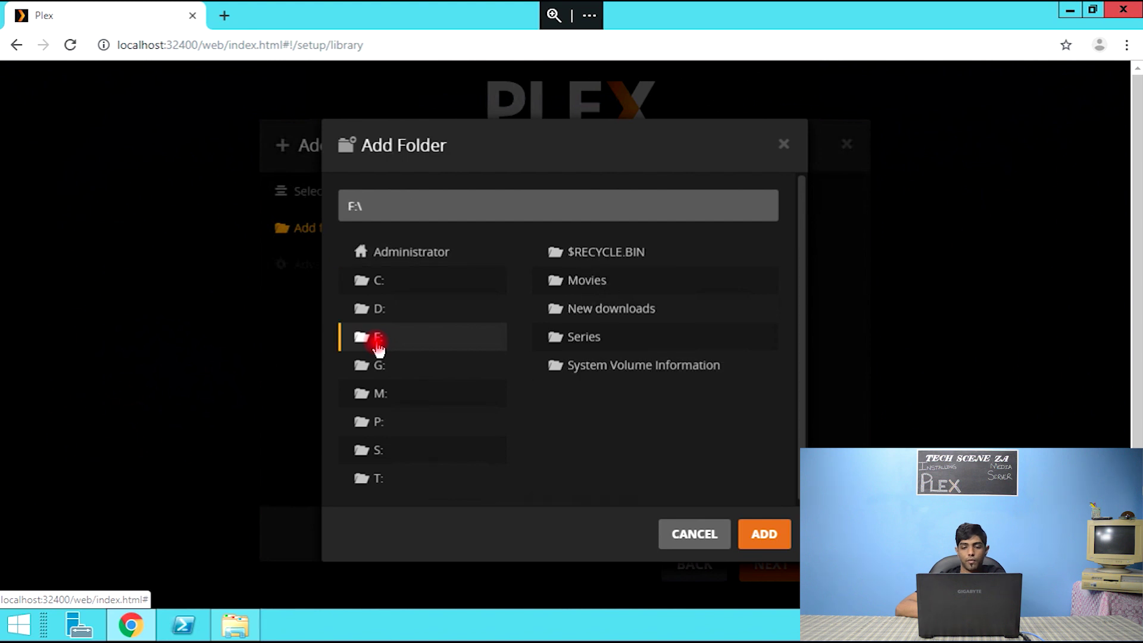
pyautogui.click(583, 338)
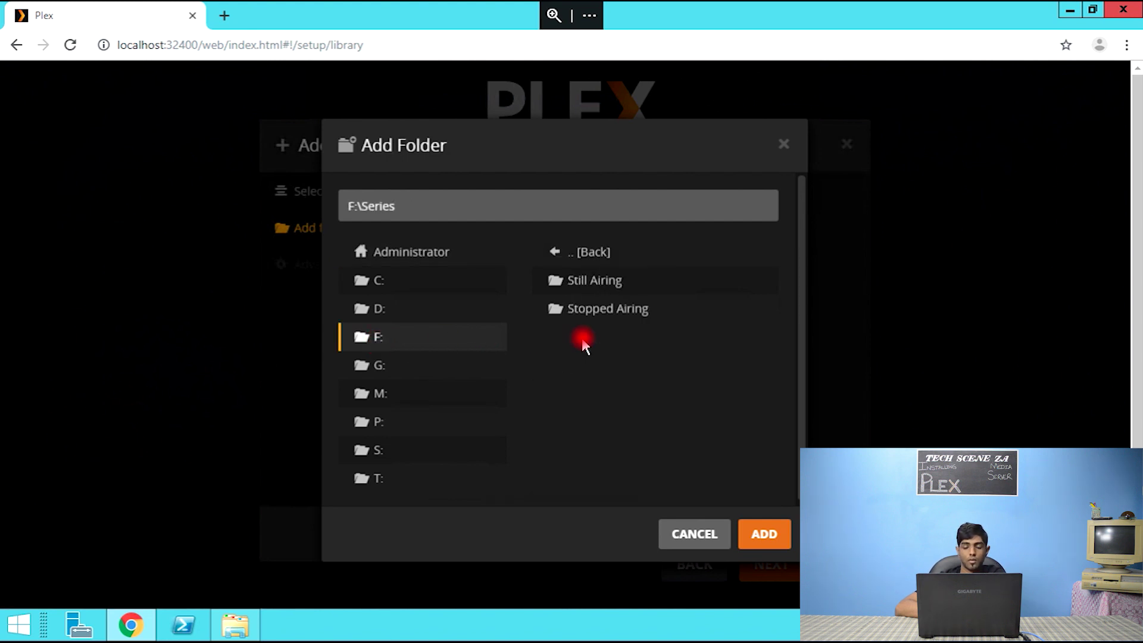
pyautogui.click(765, 534)
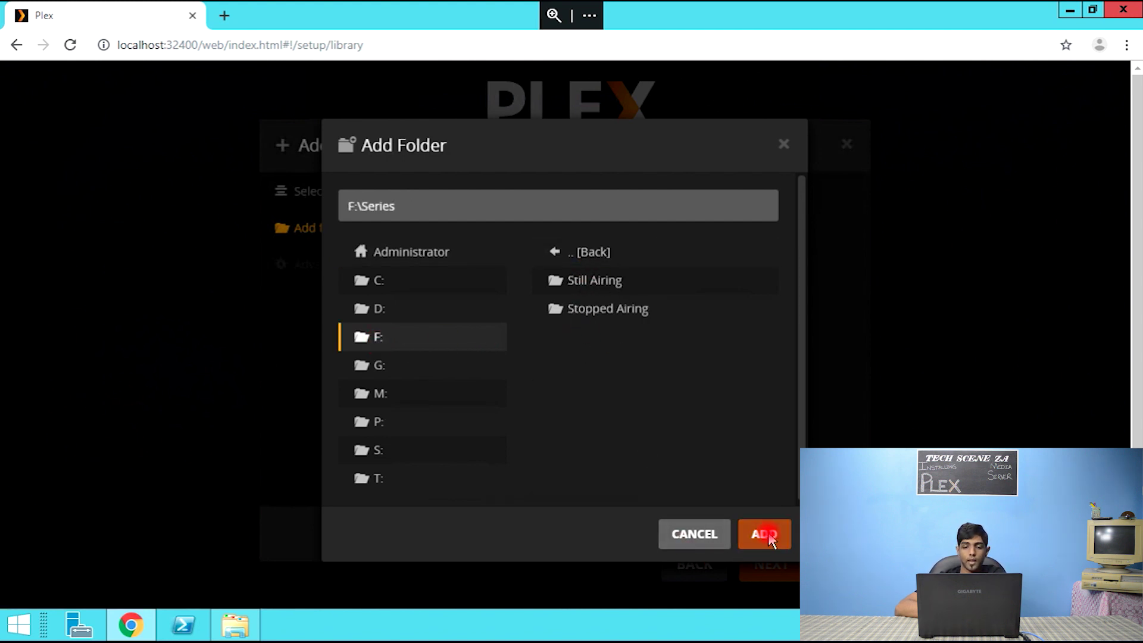
pyautogui.click(773, 534)
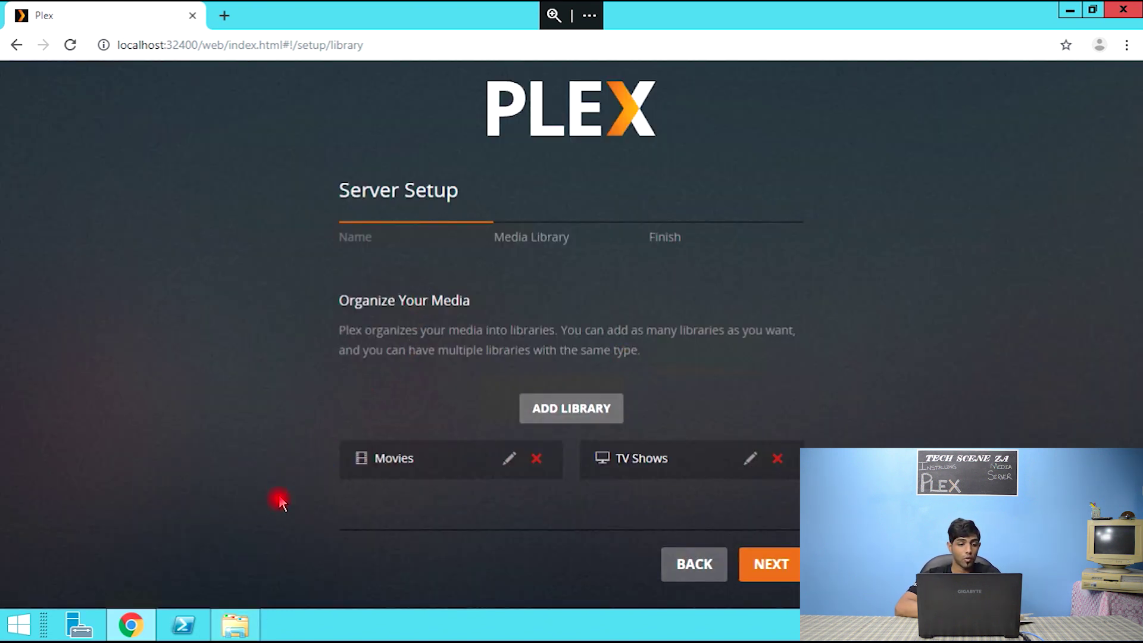
# - Check F:\Series\Still Airing, then open F:\Series\Stopped Airing and select Friends
pyautogui.moveTo(236, 625)
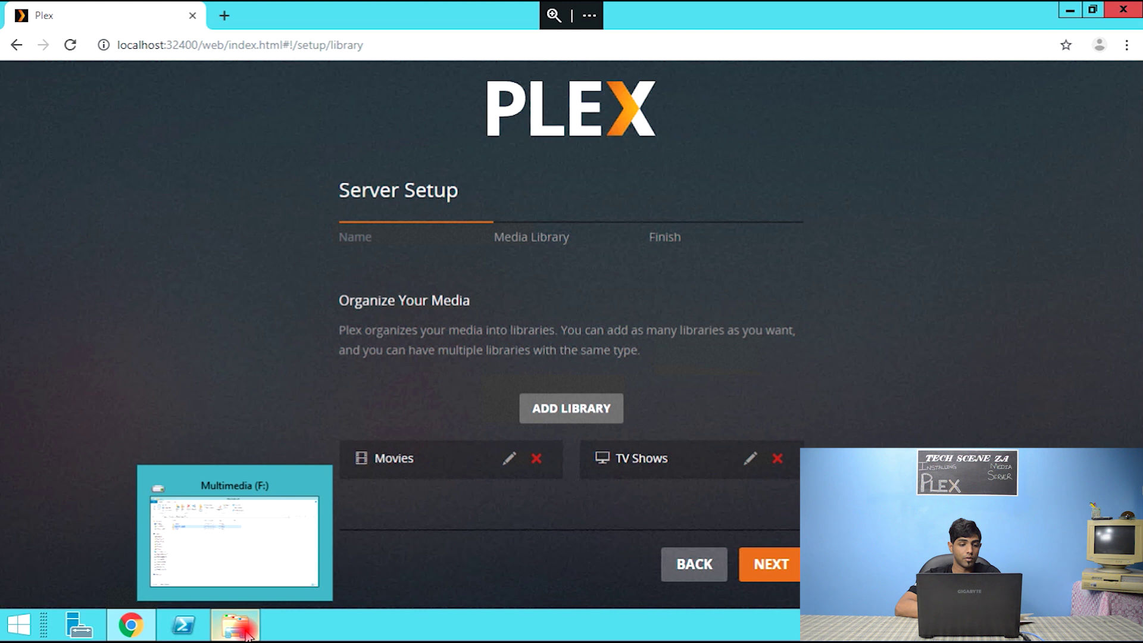
pyautogui.click(237, 537)
pyautogui.doubleClick(191, 218)
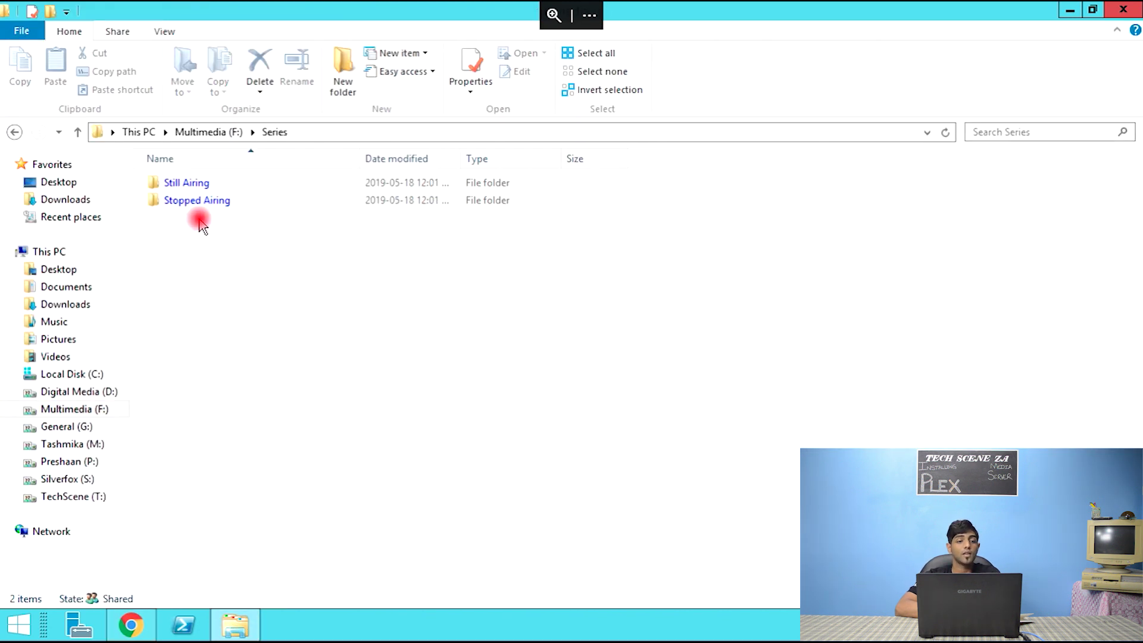
pyautogui.doubleClick(223, 185)
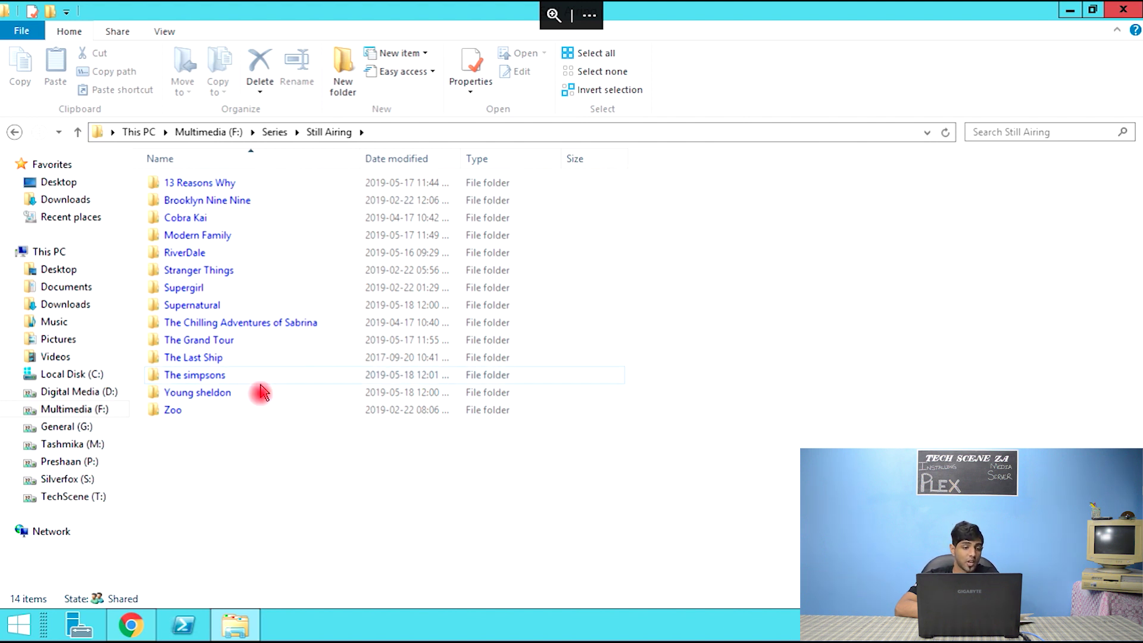
pyautogui.click(273, 133)
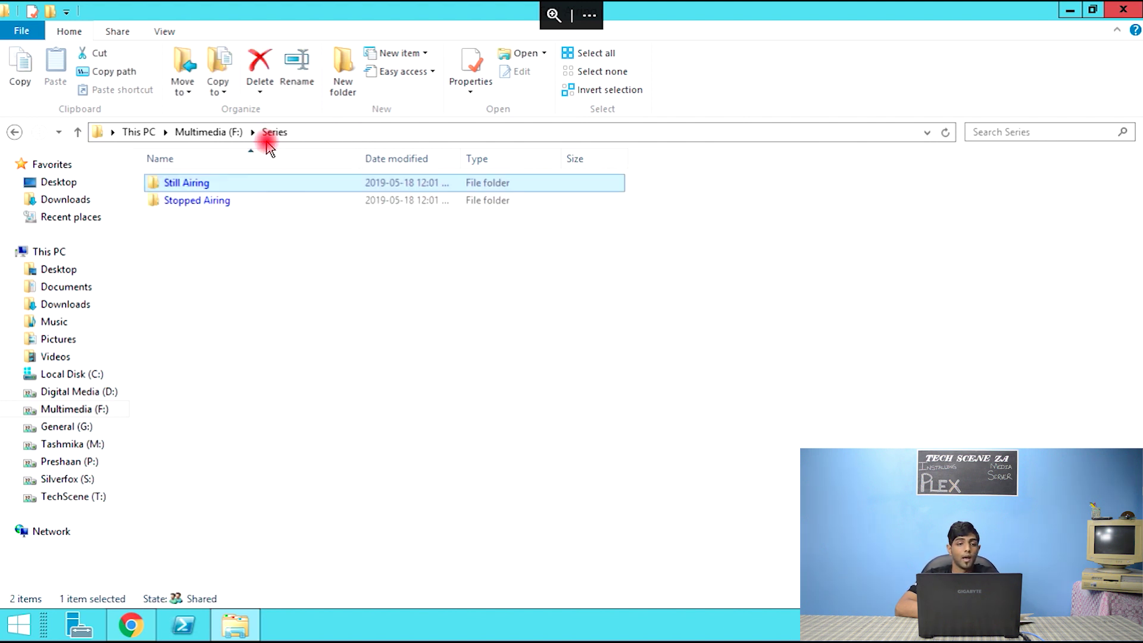
pyautogui.doubleClick(221, 202)
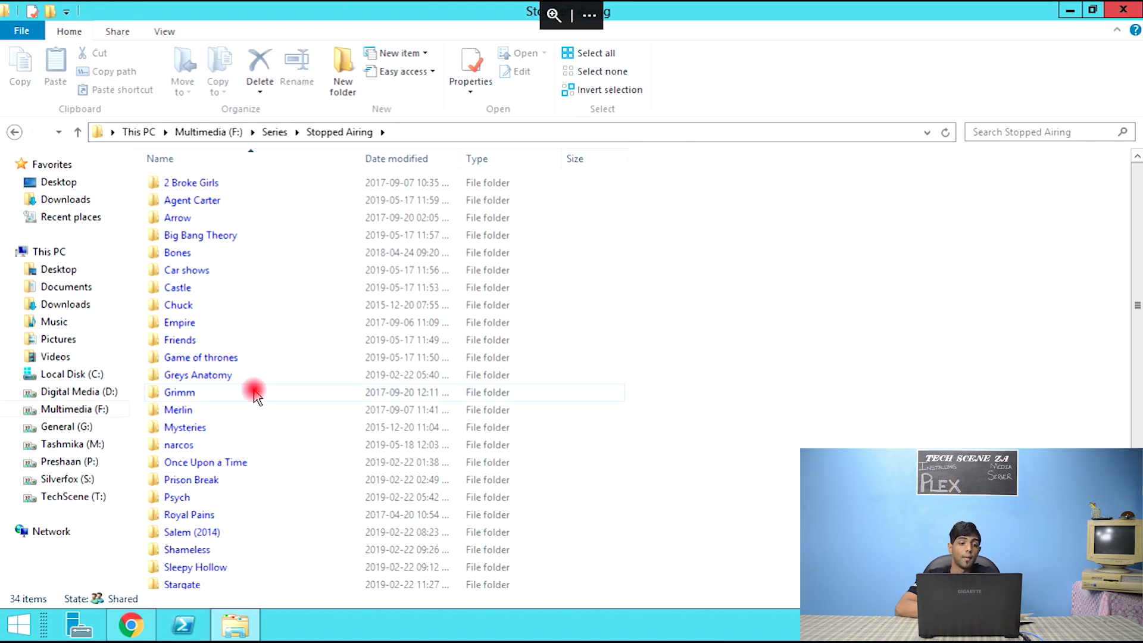
pyautogui.click(195, 343)
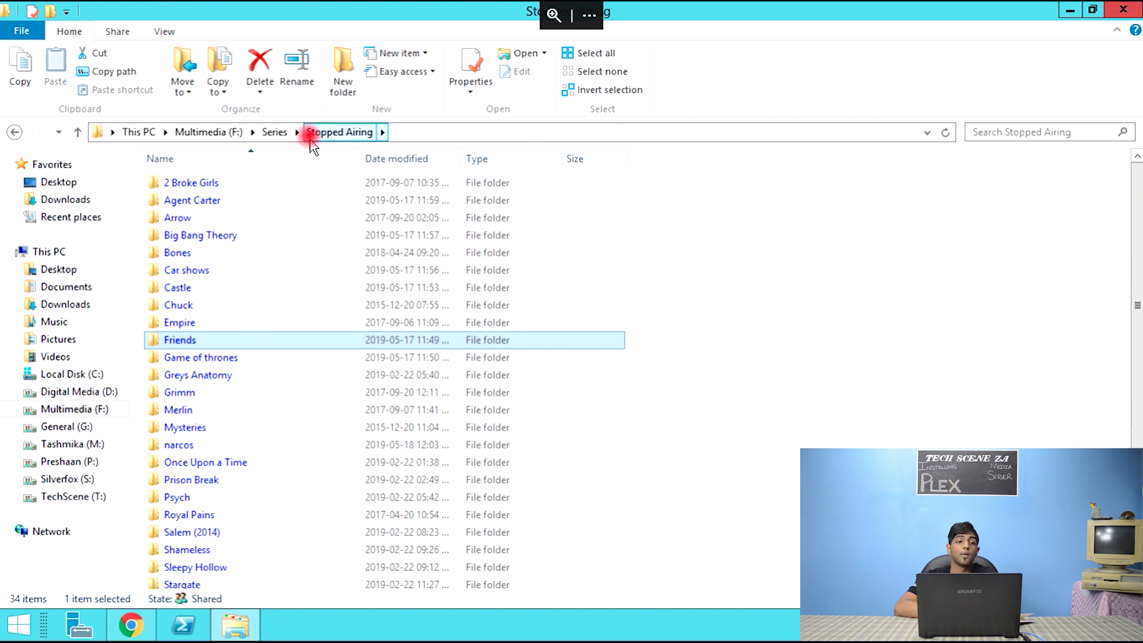
# - Look through the F:\New downloads folder, then return to the Plex Server Setup page
pyautogui.click(234, 132)
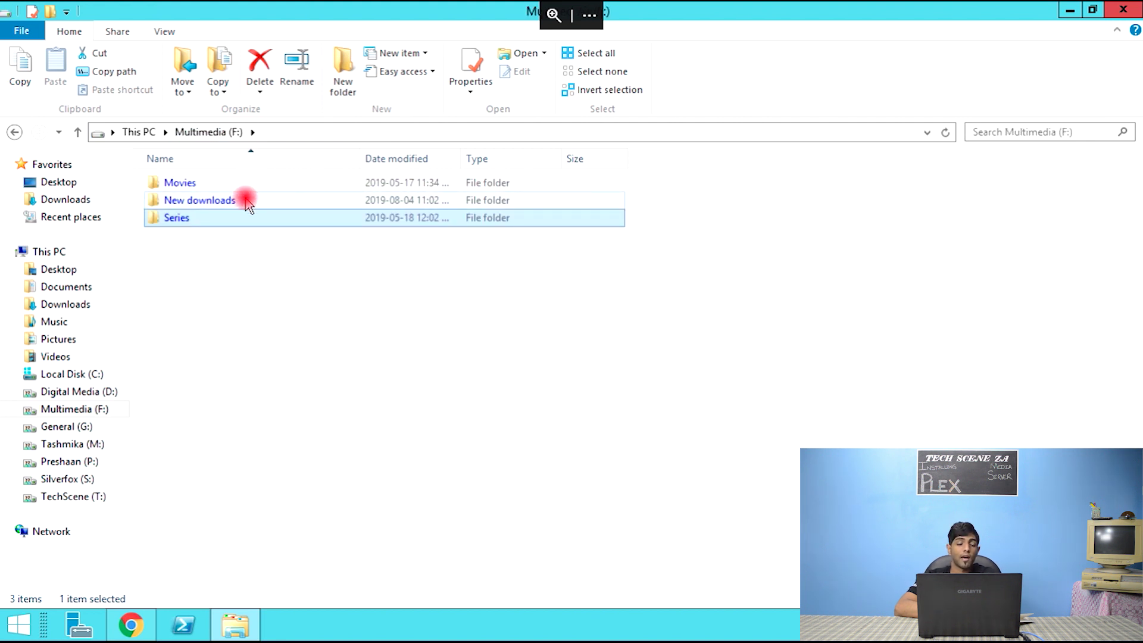
pyautogui.moveTo(248, 205)
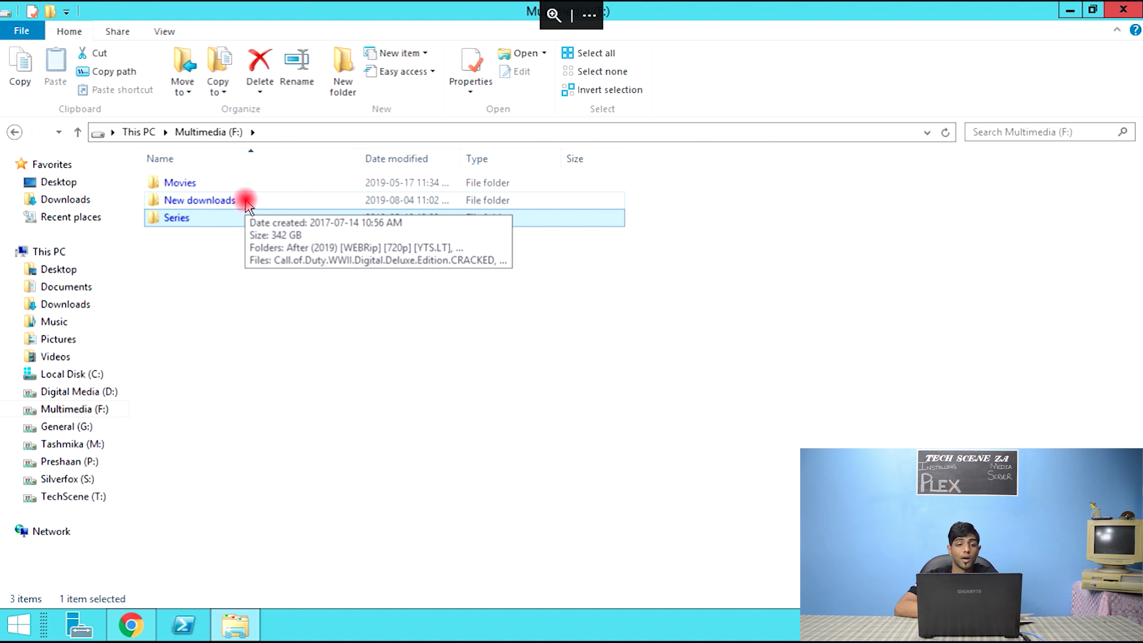
pyautogui.doubleClick(248, 203)
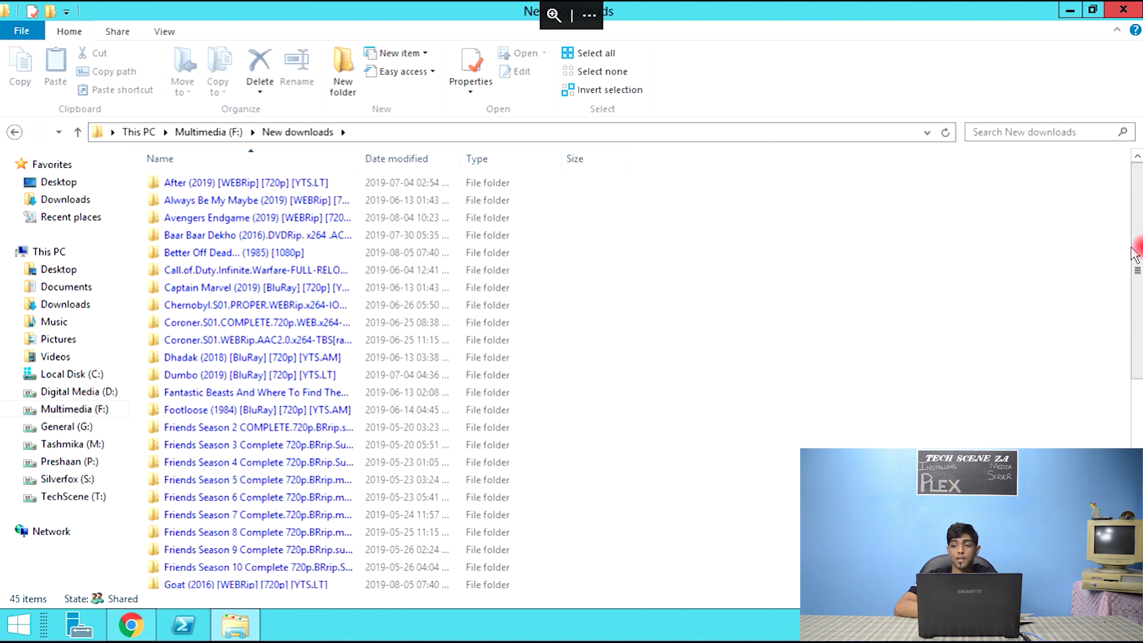
pyautogui.moveTo(1134, 255); pyautogui.dragTo(1137, 235)
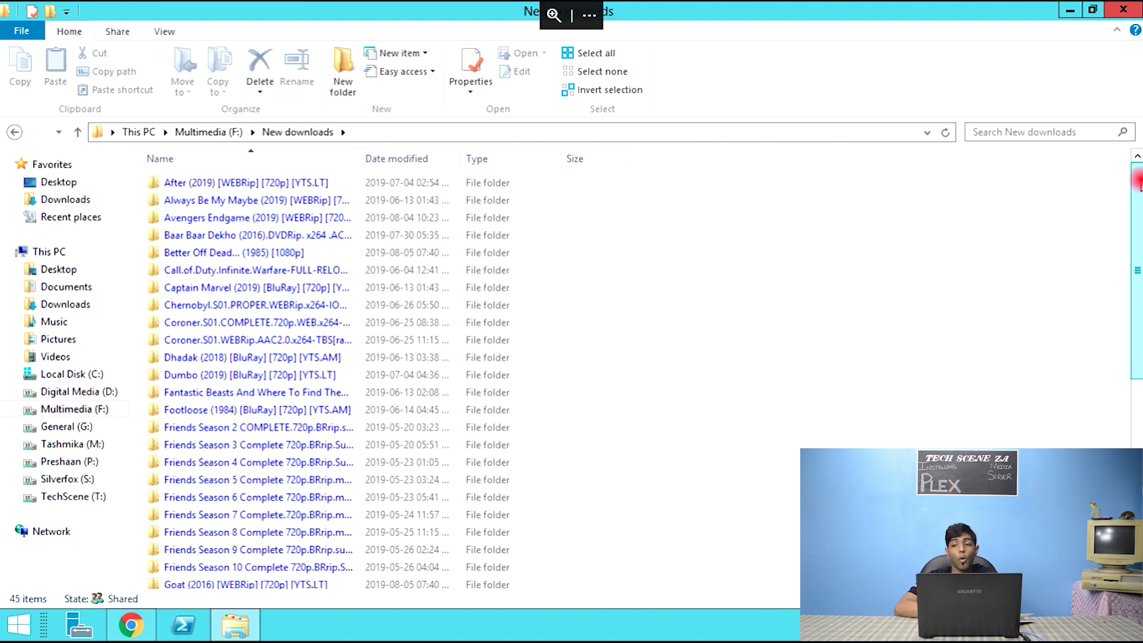
pyautogui.moveTo(1138, 181); pyautogui.dragTo(1134, 262)
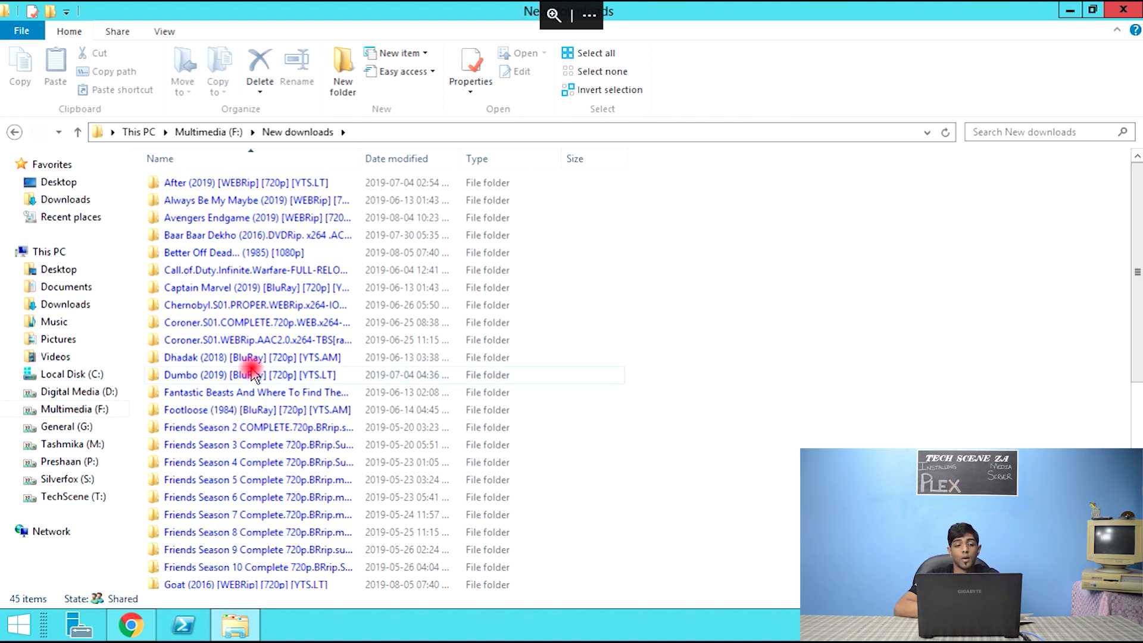
pyautogui.moveTo(253, 375)
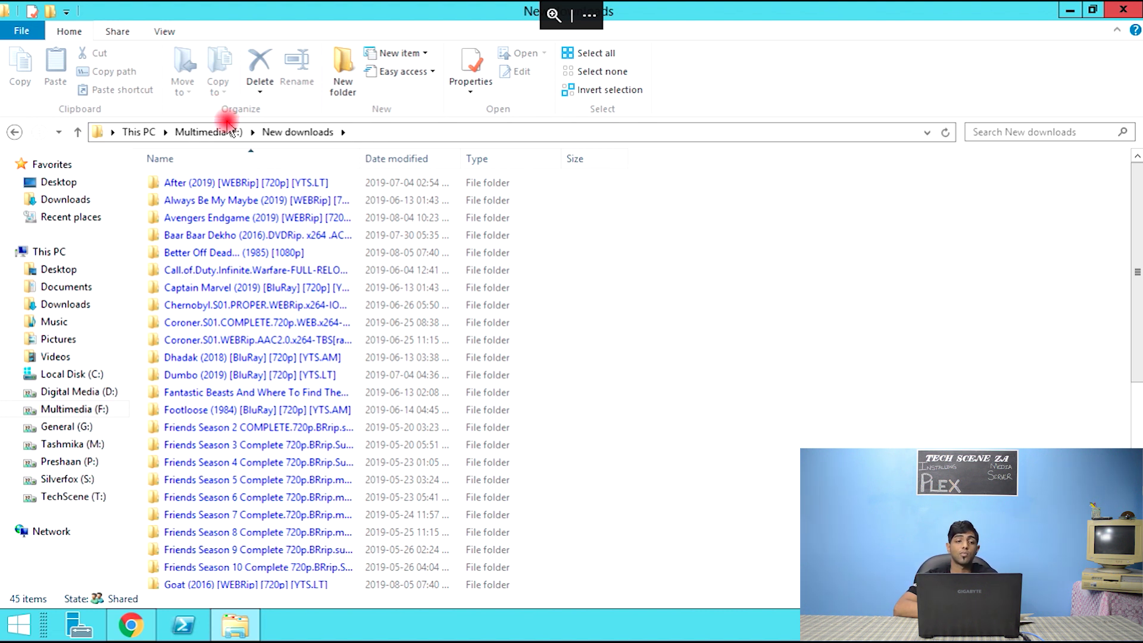
pyautogui.click(230, 130)
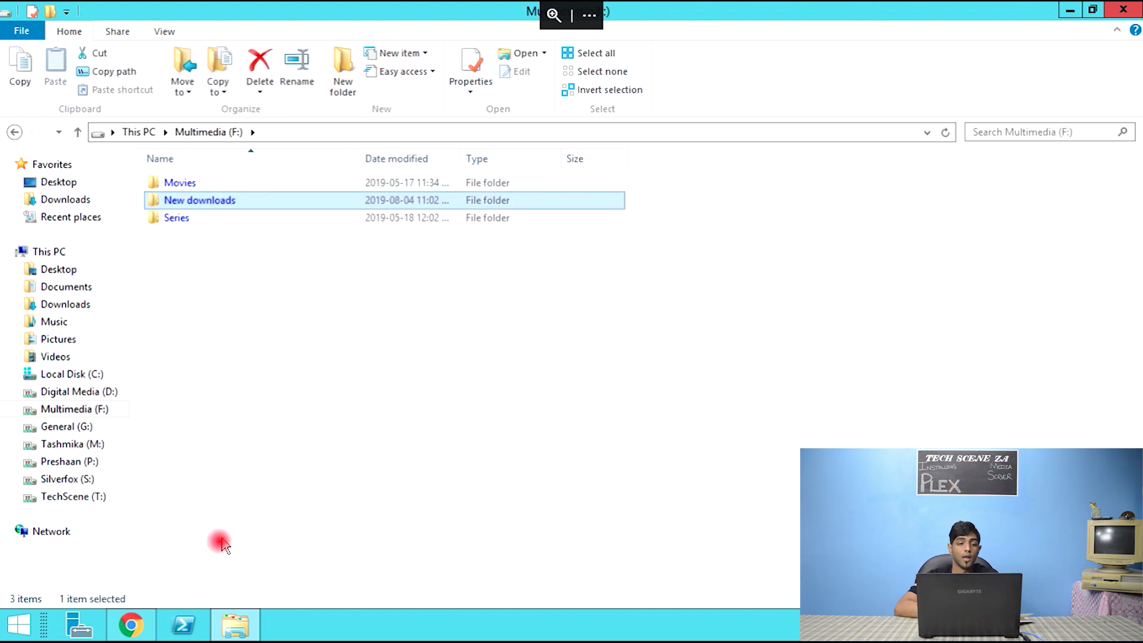
pyautogui.click(131, 625)
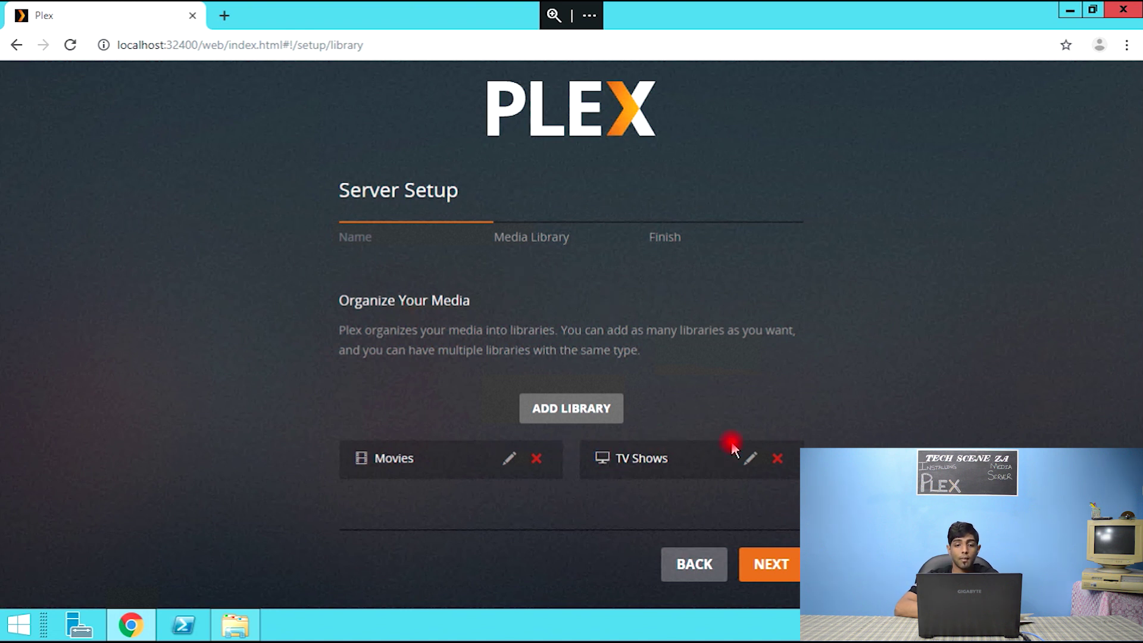
# - Advance past the library step, open Get Plex Apps, and close its downloads tab
pyautogui.click(780, 566)
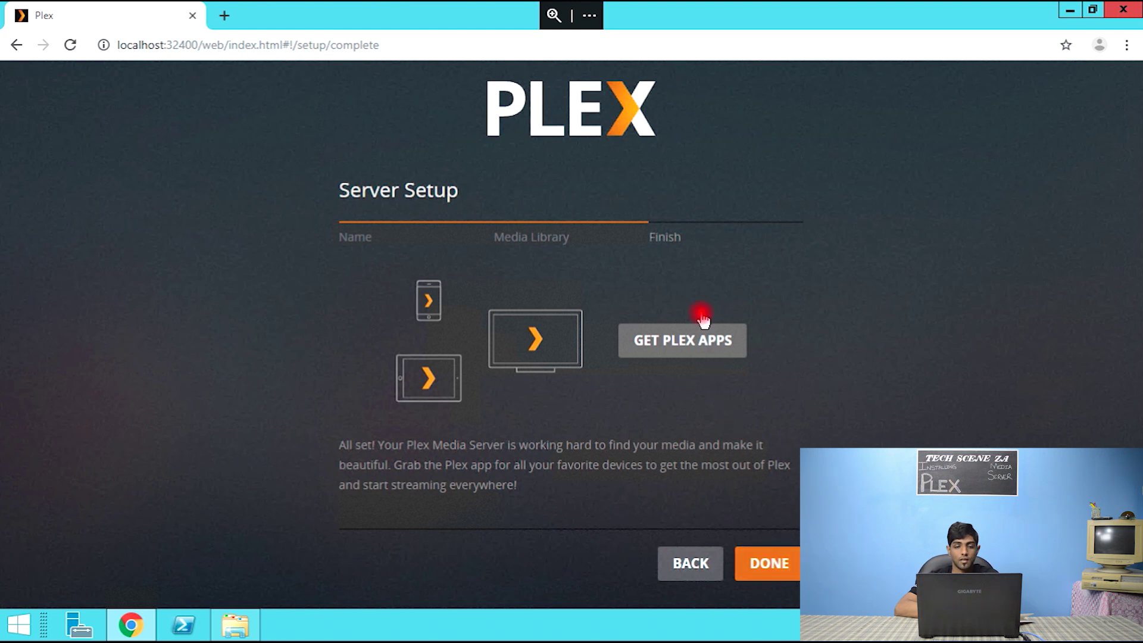
pyautogui.click(698, 350)
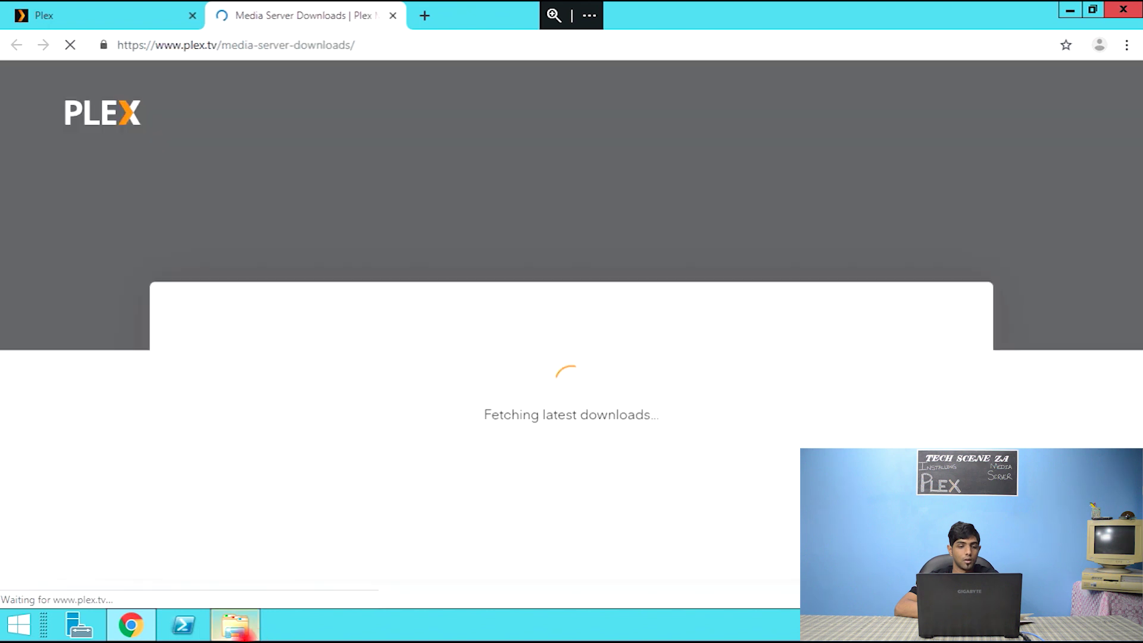
pyautogui.moveTo(238, 625)
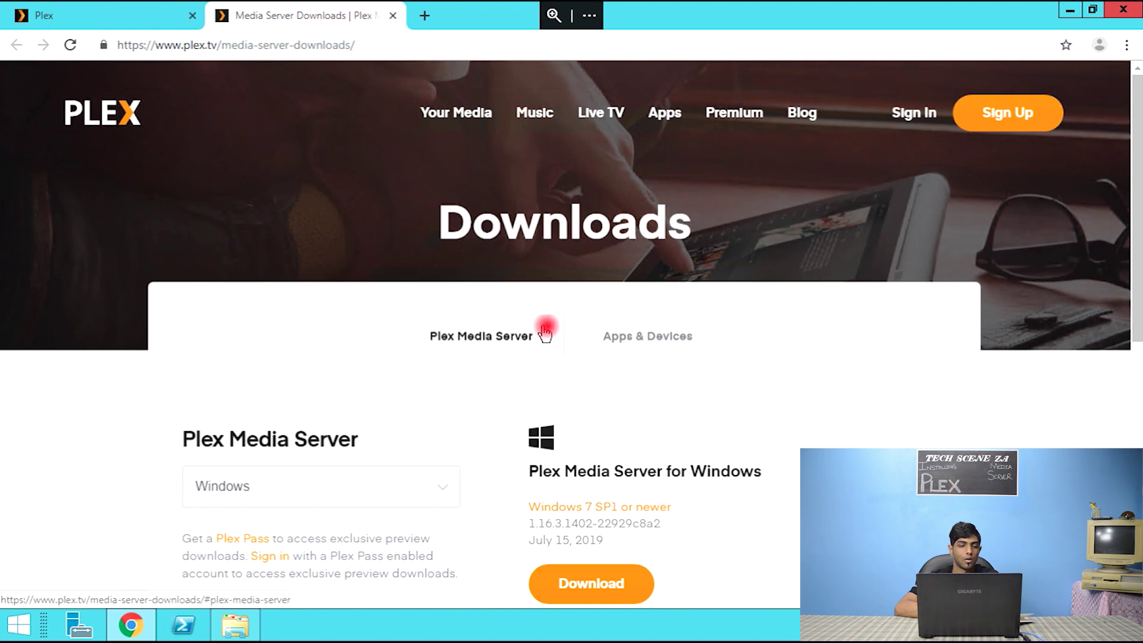
pyautogui.click(394, 16)
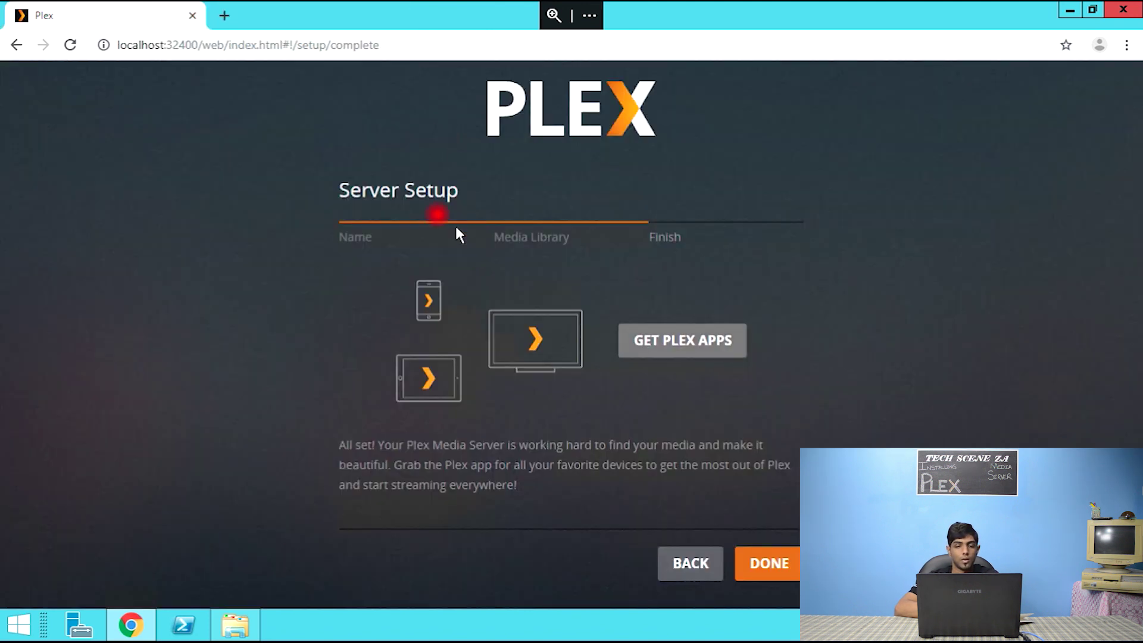
# - Click Done, then view the TV Shows and Movies libraries while they scan
pyautogui.click(777, 574)
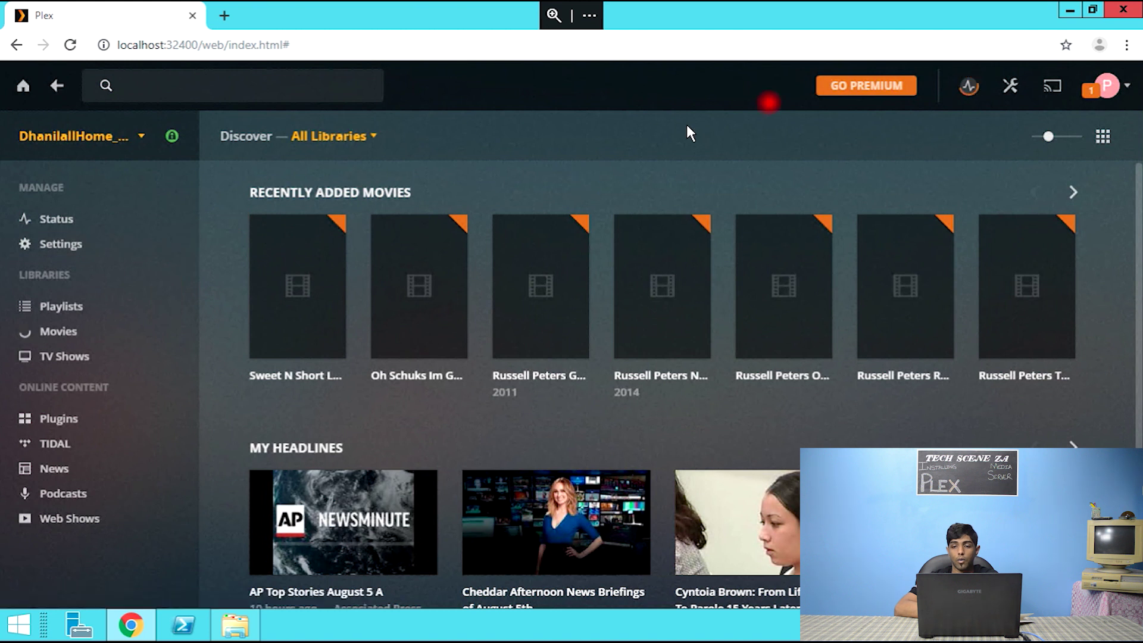
pyautogui.moveTo(1139, 217); pyautogui.dragTo(1139, 263)
pyautogui.scroll(1, 1109, 210)
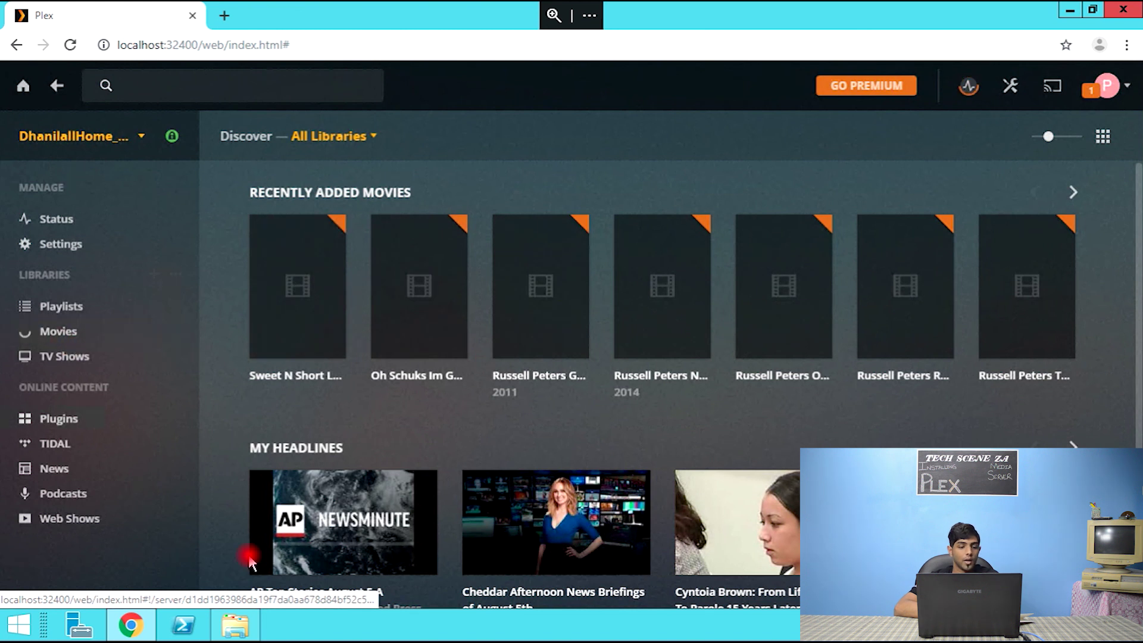
pyautogui.click(53, 358)
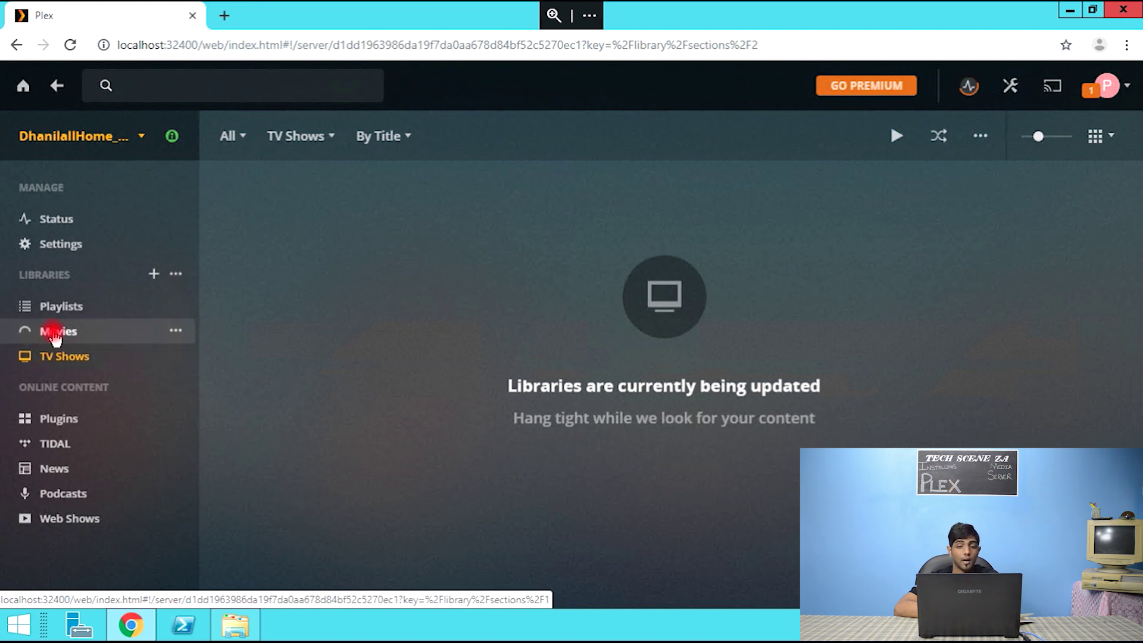
pyautogui.click(55, 333)
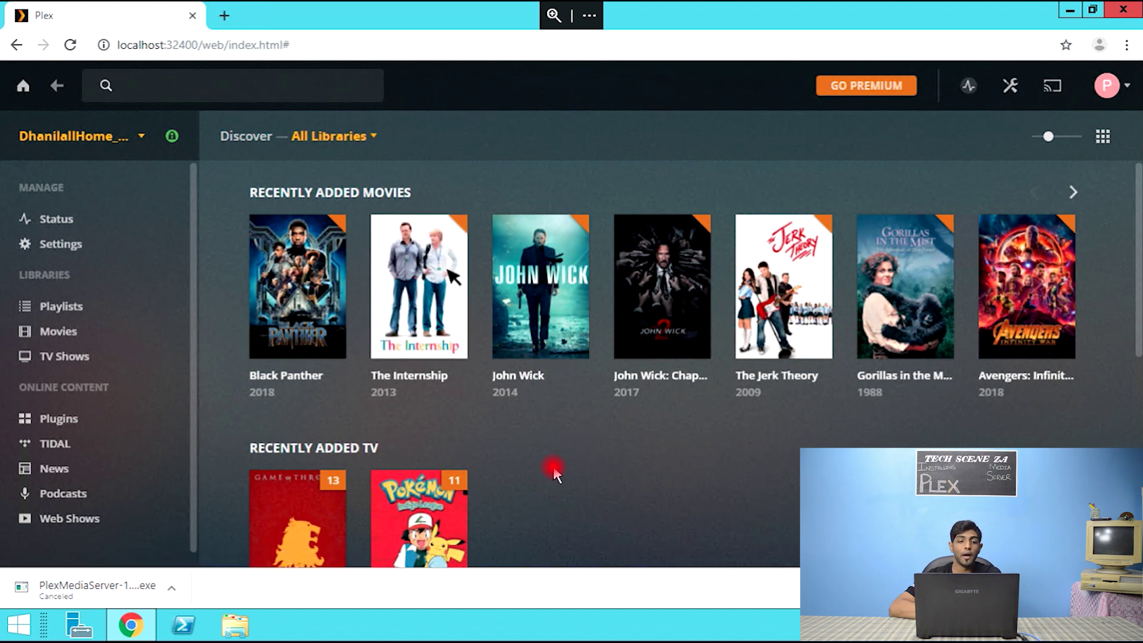
# - Browse the 410-title Movies library down through the poster grid to the B titles
pyautogui.click(47, 334)
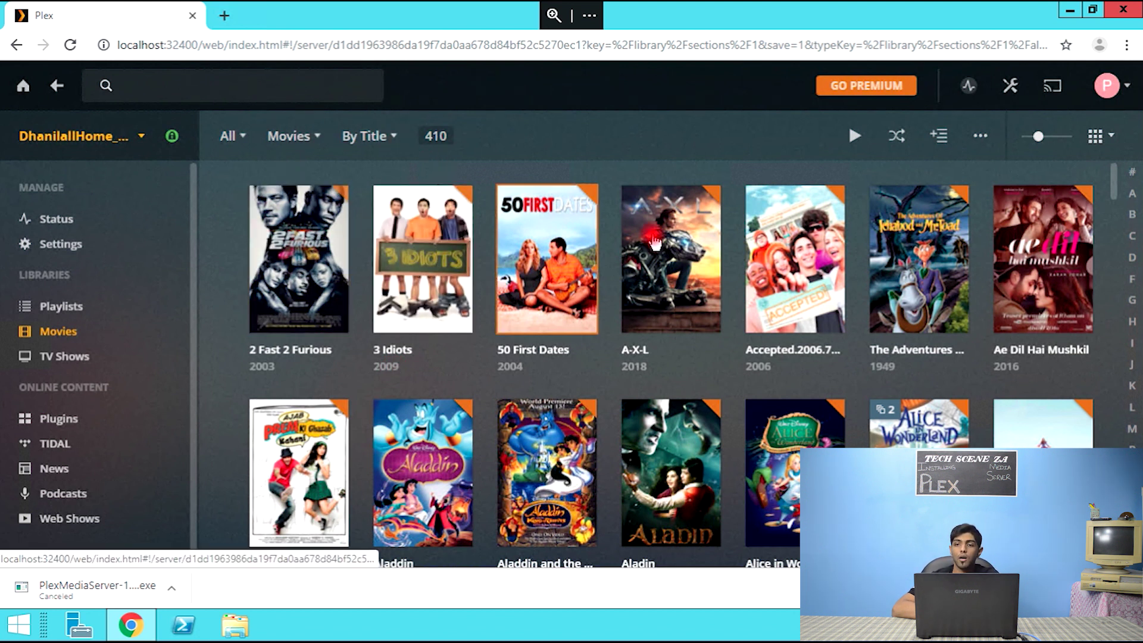
pyautogui.moveTo(1115, 177); pyautogui.dragTo(1116, 182)
pyautogui.moveTo(1117, 188); pyautogui.dragTo(1116, 221)
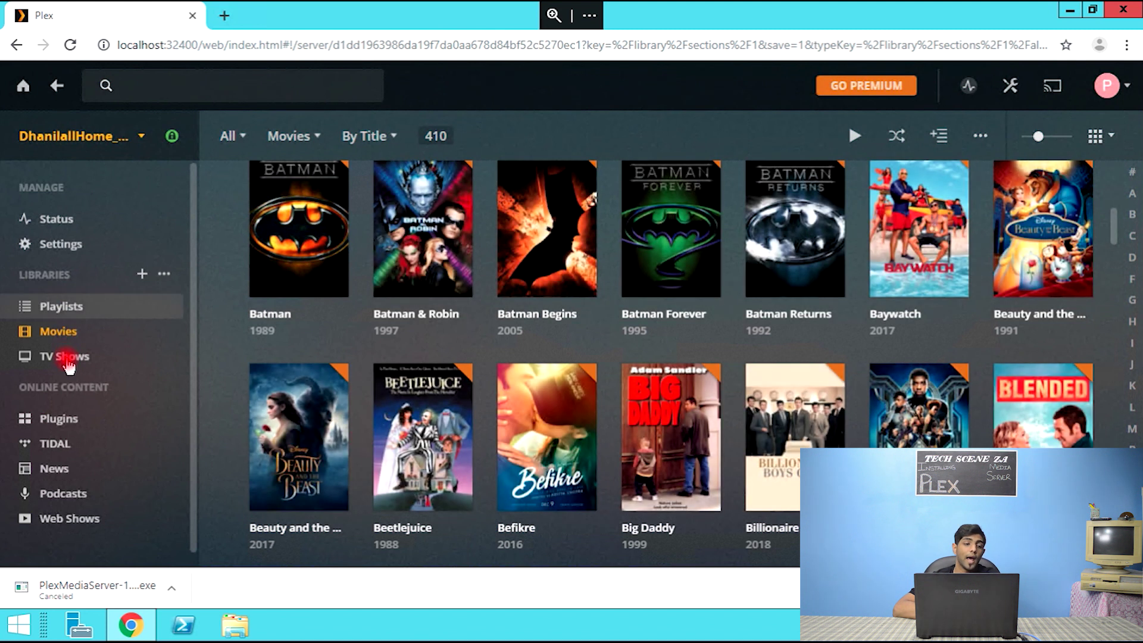
# - Show the TV Shows library grouped as TV Shows instead of Folders
pyautogui.click(68, 360)
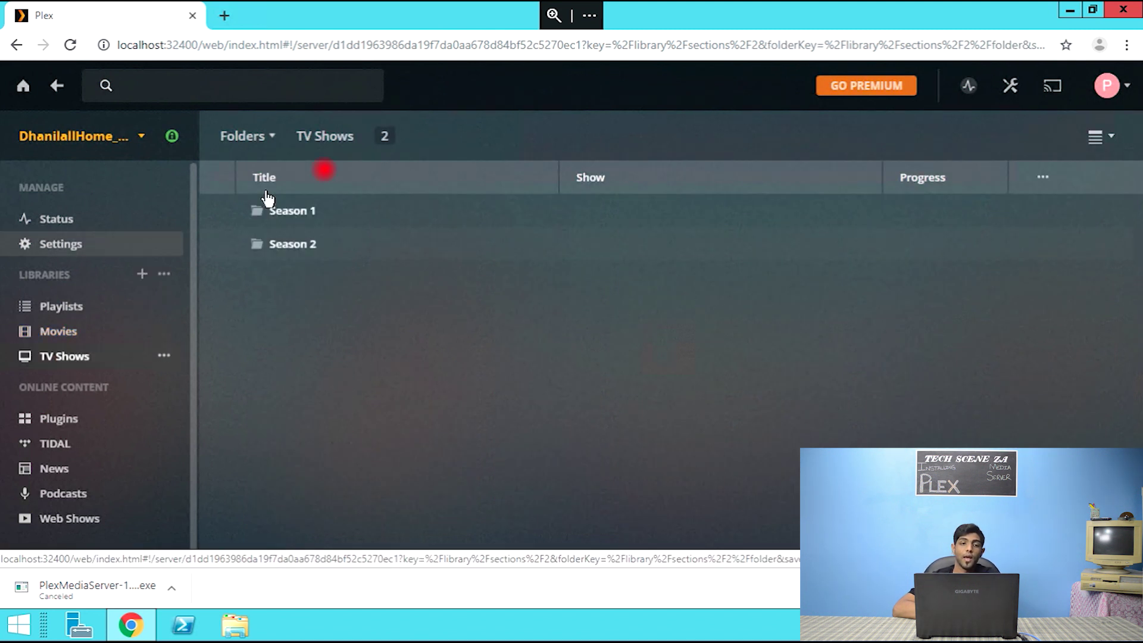
pyautogui.click(252, 138)
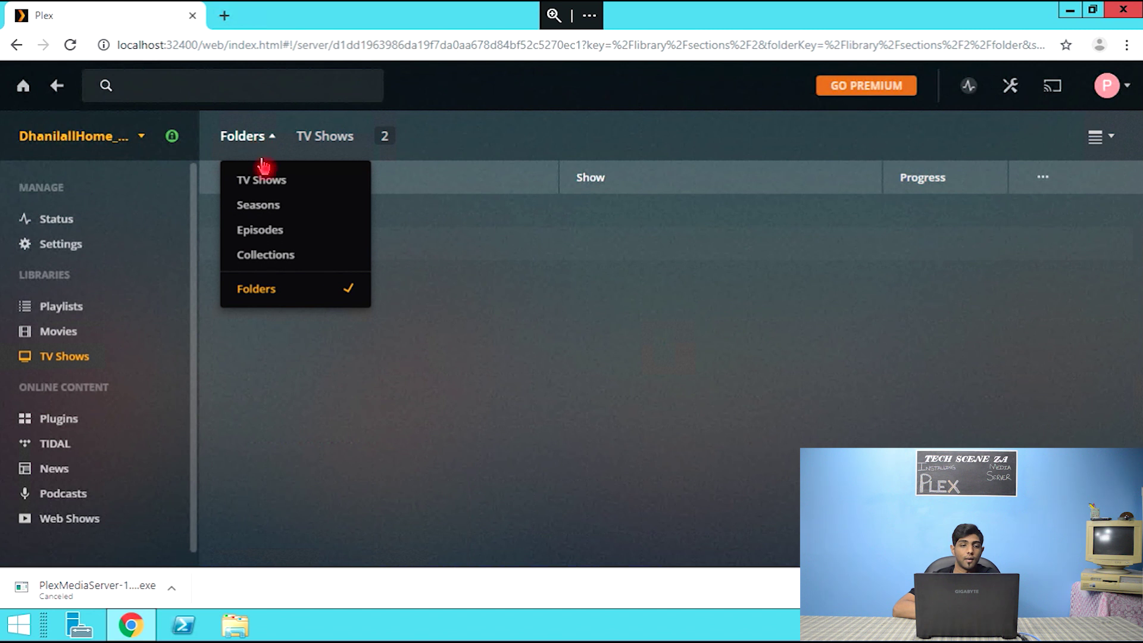
pyautogui.click(271, 180)
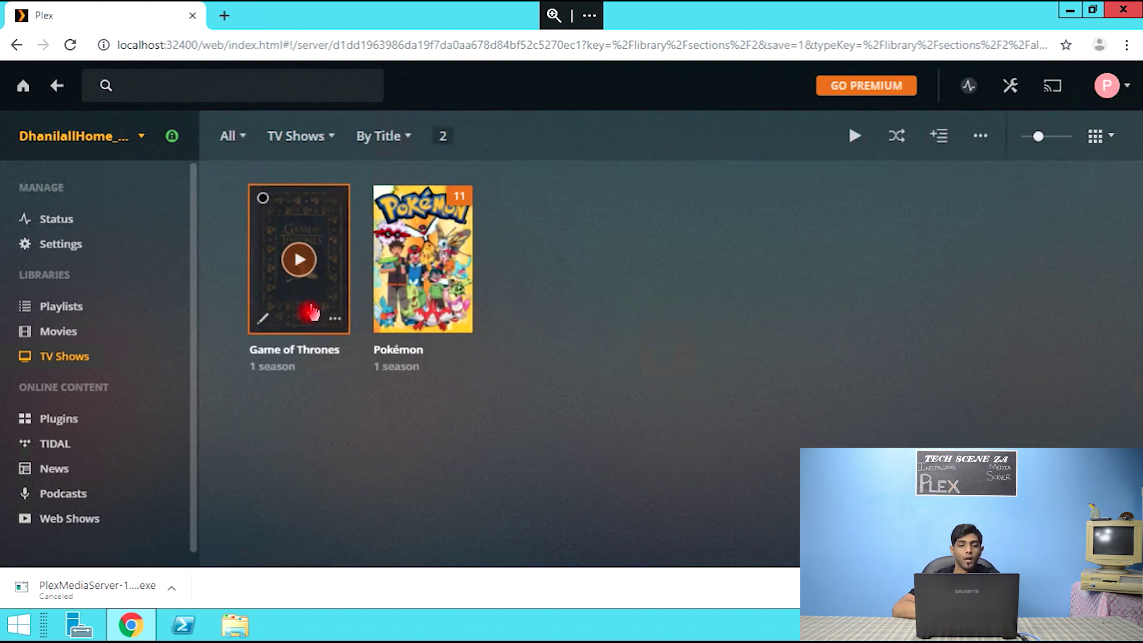
# - Bring up the Game of Thrones details page showing 2011, HBO and Season 2
pyautogui.moveTo(303, 311)
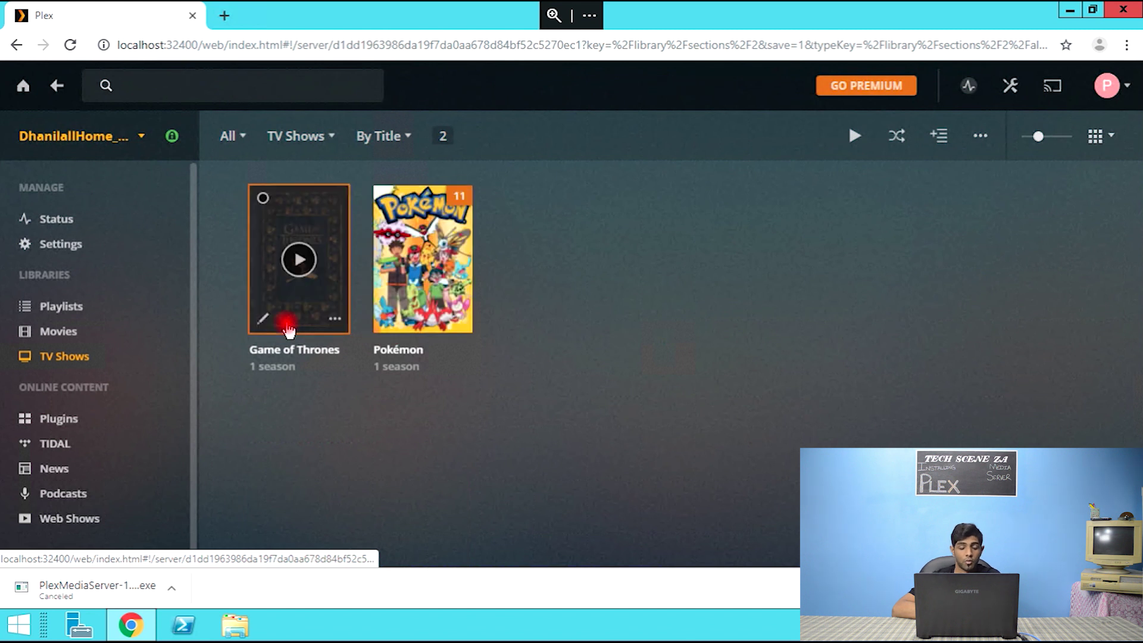
pyautogui.click(288, 328)
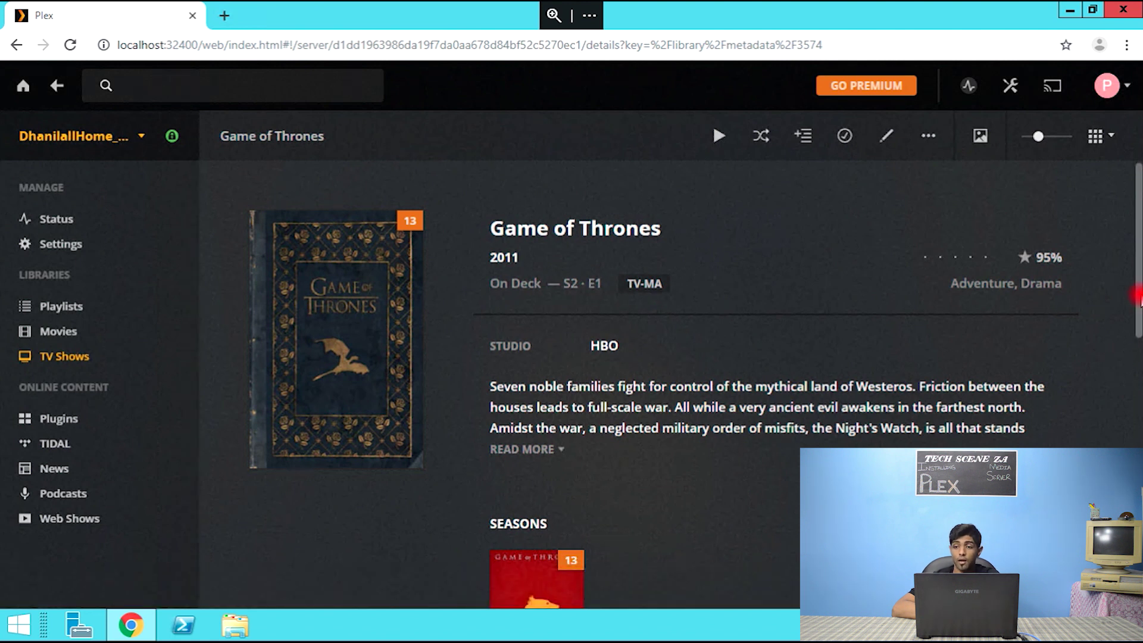
pyautogui.moveTo(1137, 298)
pyautogui.mouseDown()
pyautogui.moveTo(1138, 470)
pyautogui.moveTo(1125, 331)
pyautogui.moveTo(1138, 483)
pyautogui.moveTo(1135, 316)
pyautogui.mouseUp()
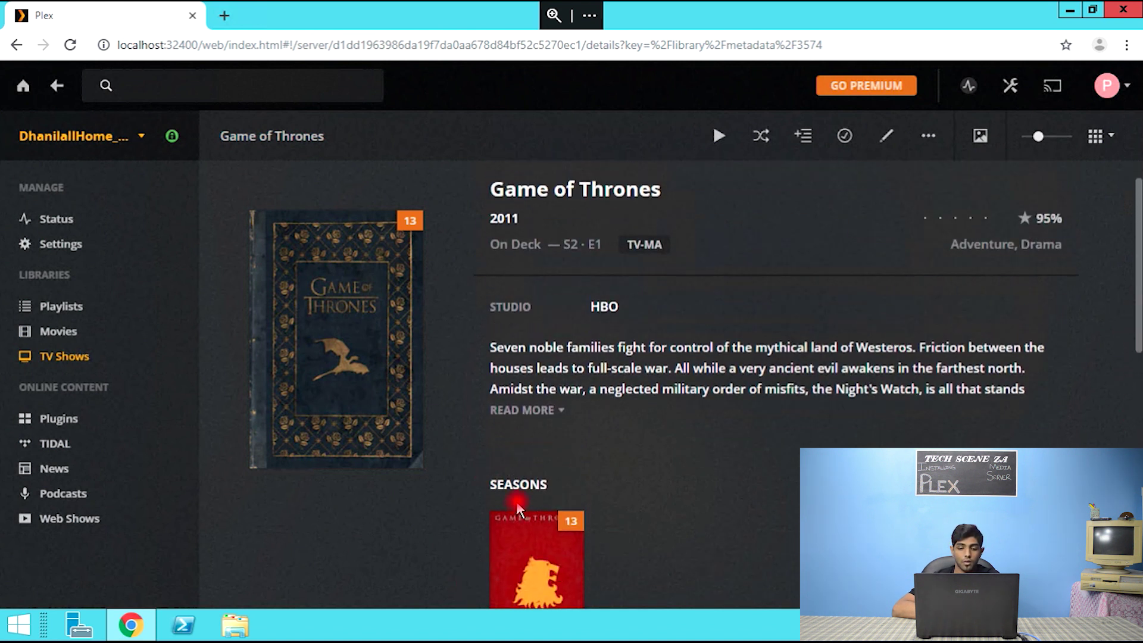
# - Play Game of Thrones S2 E1 'The North Remembers', pause at 29:21, and minimize the player
pyautogui.click(536, 556)
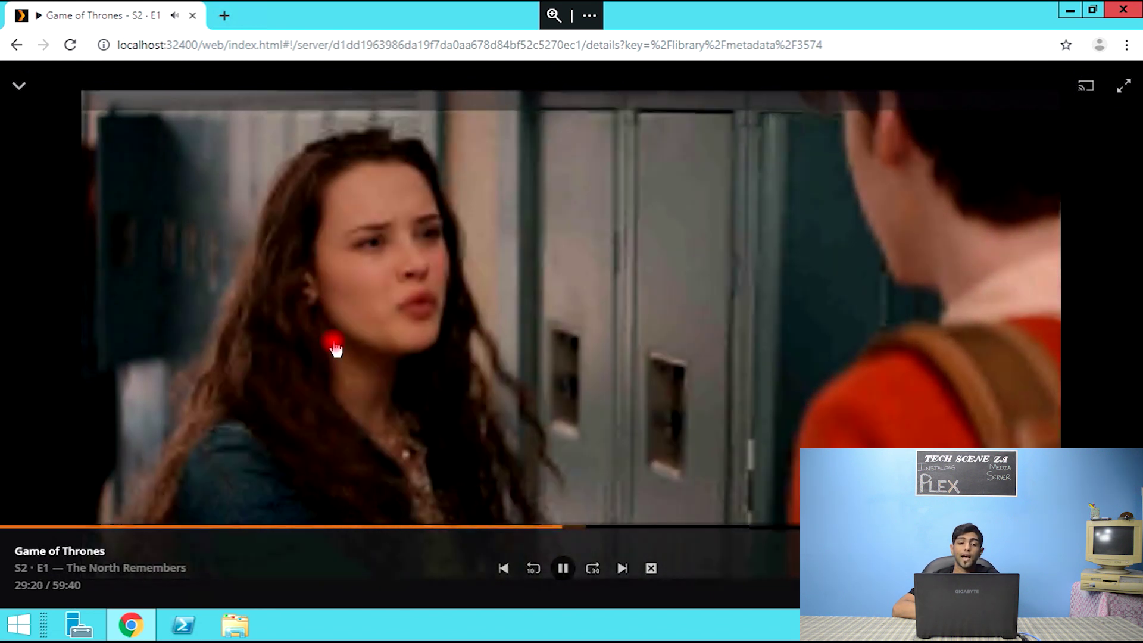
pyautogui.click(956, 165)
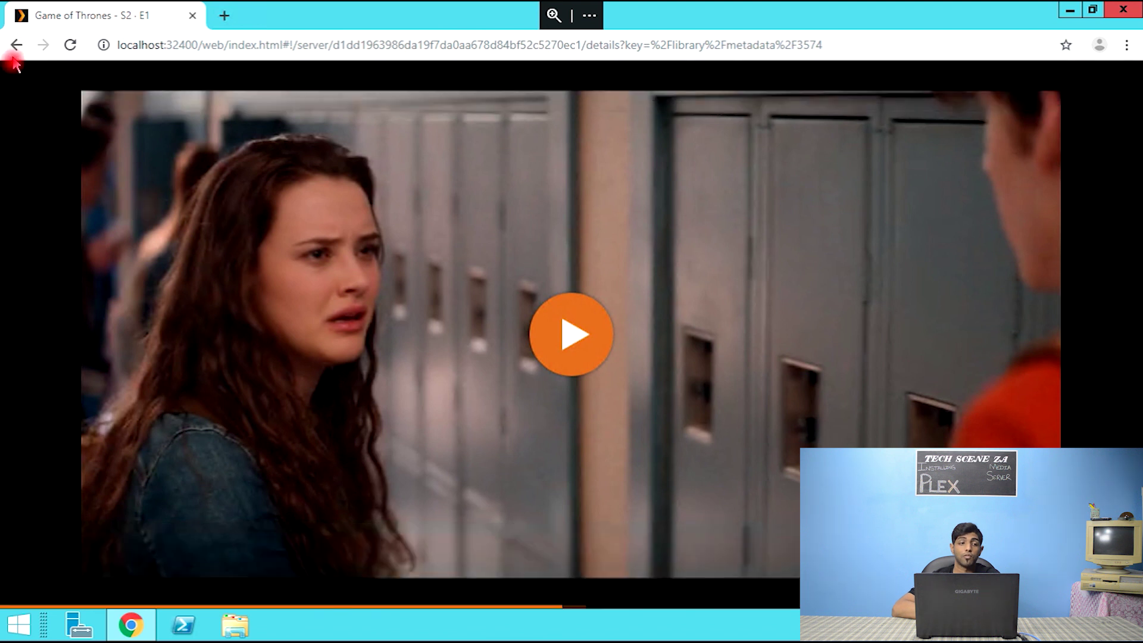
pyautogui.click(24, 98)
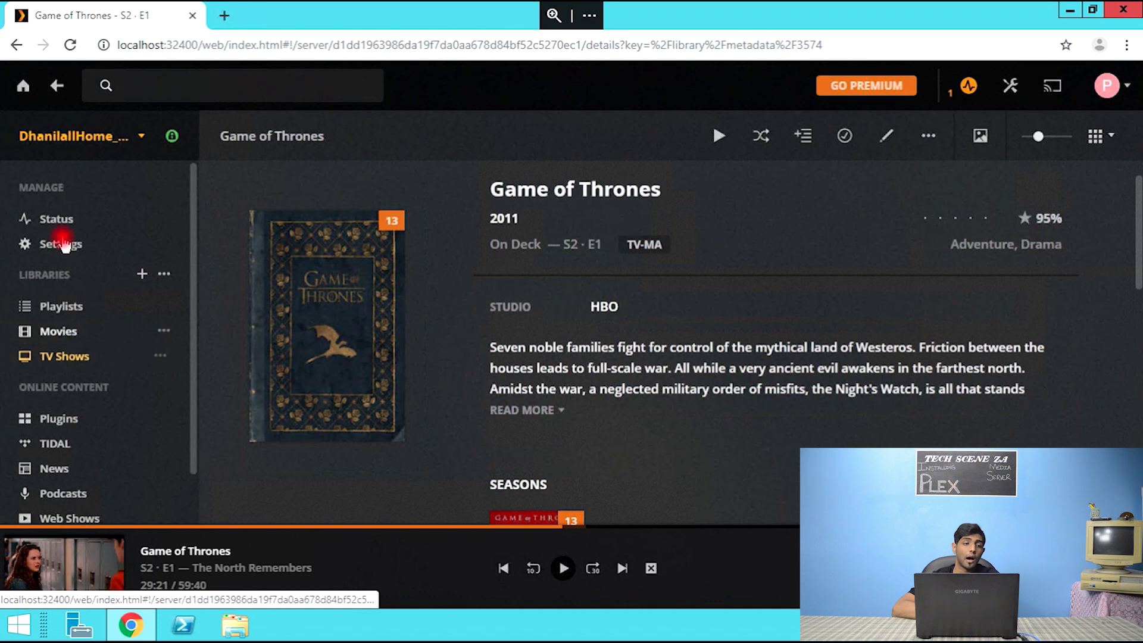
# - Return to the 410-title Movies library and browse down to the titles starting with D
pyautogui.click(62, 333)
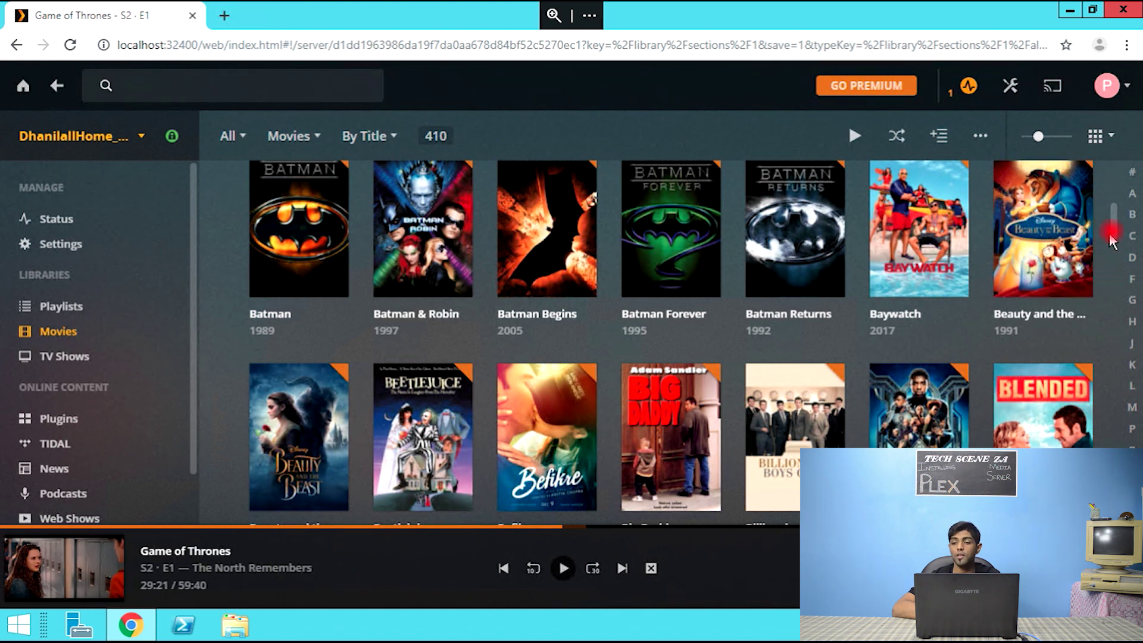
pyautogui.scroll(-3, 1115, 235)
pyautogui.scroll(-1, 1115, 235)
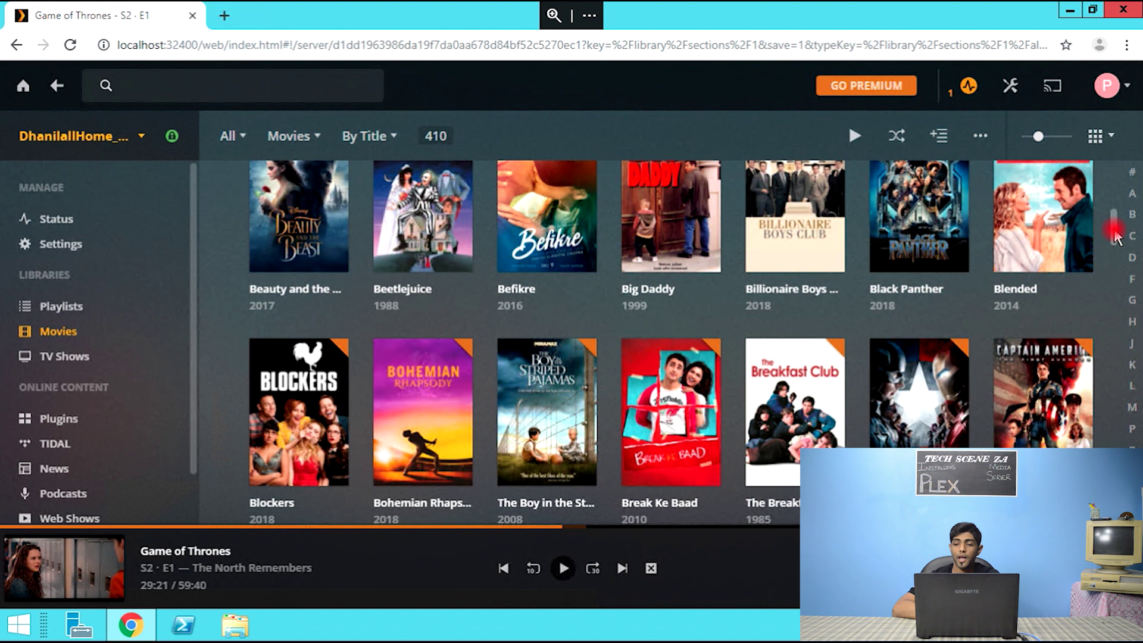
pyautogui.moveTo(1115, 235); pyautogui.dragTo(1123, 267)
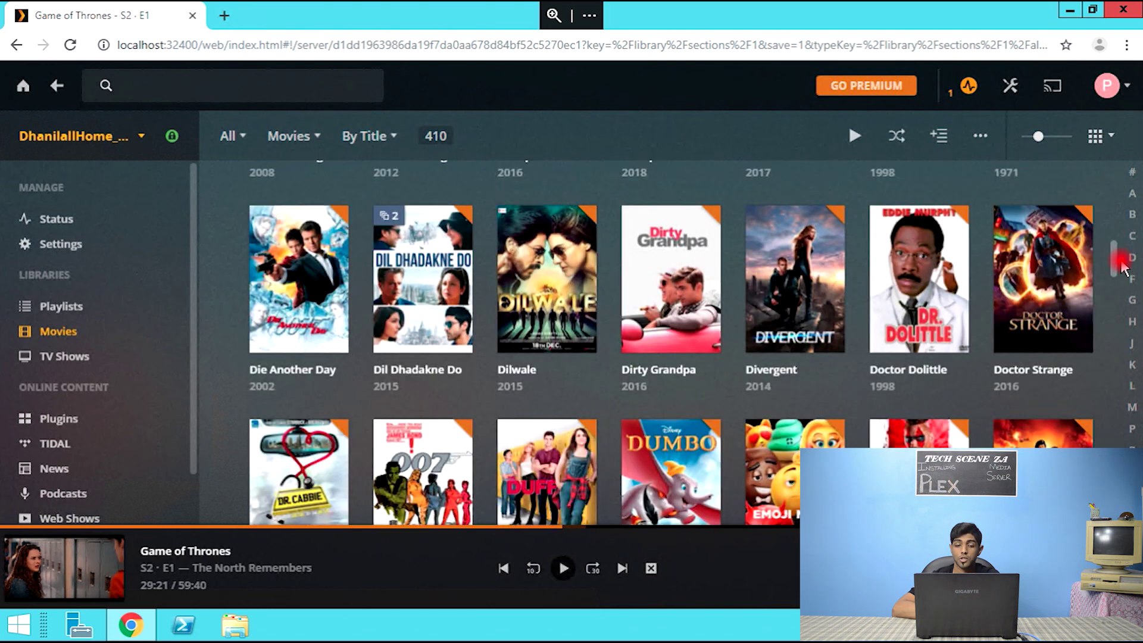